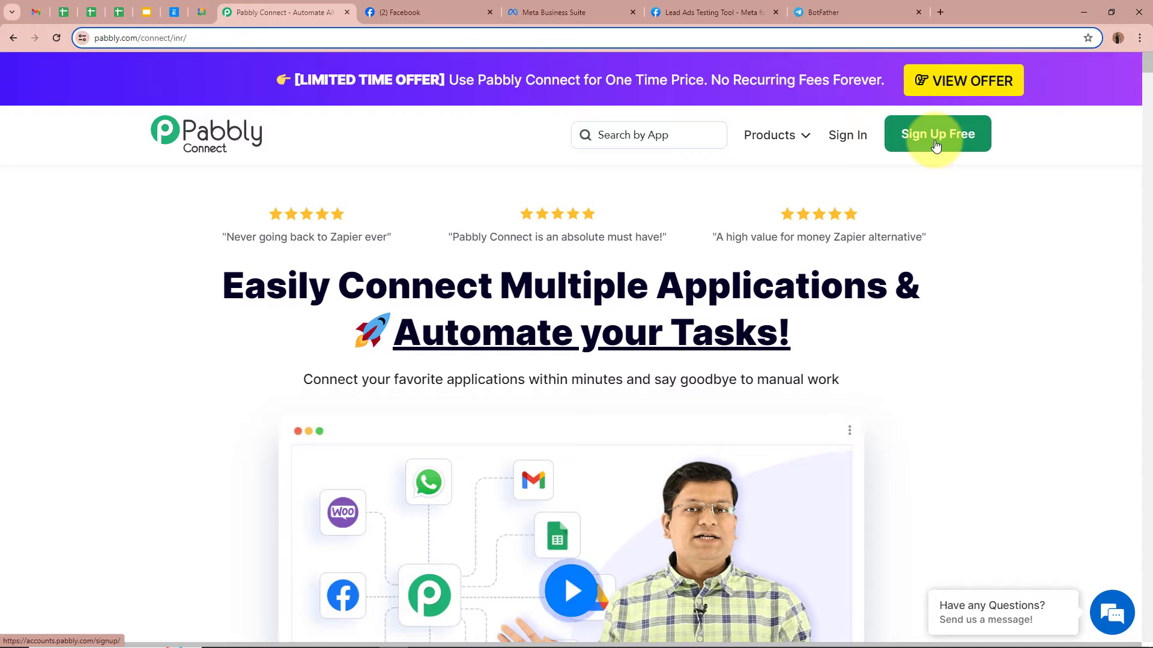
# - Sign in to Pabbly, open Pabbly Connect's dashboard, and begin a new workflow
pyautogui.click(848, 139)
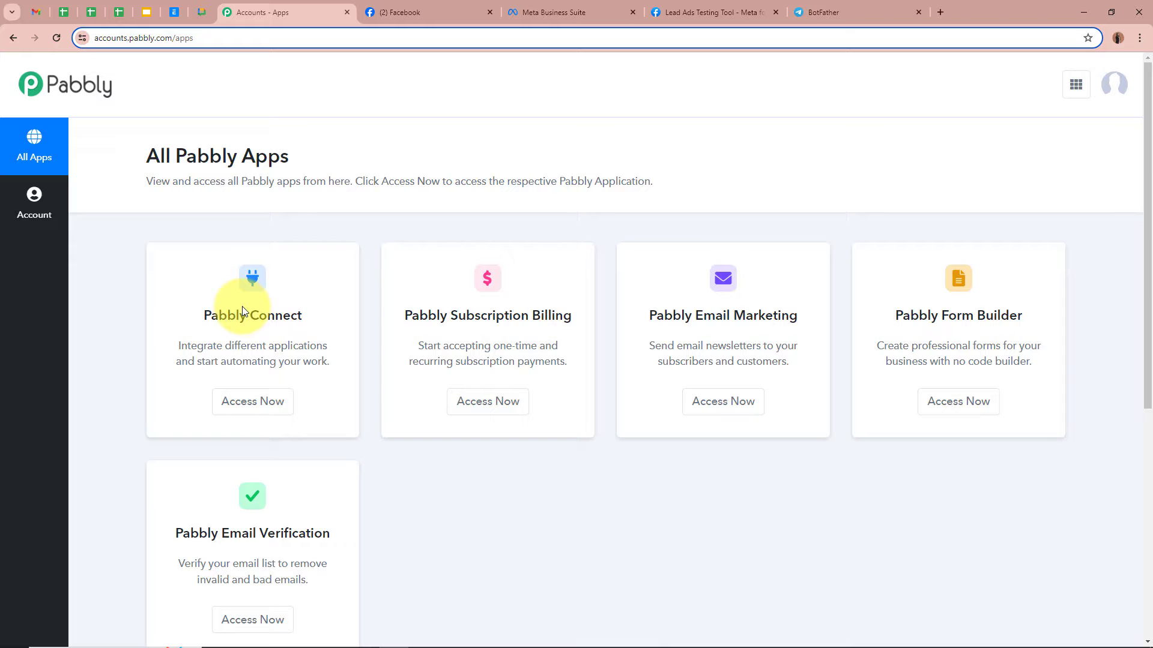
pyautogui.click(252, 401)
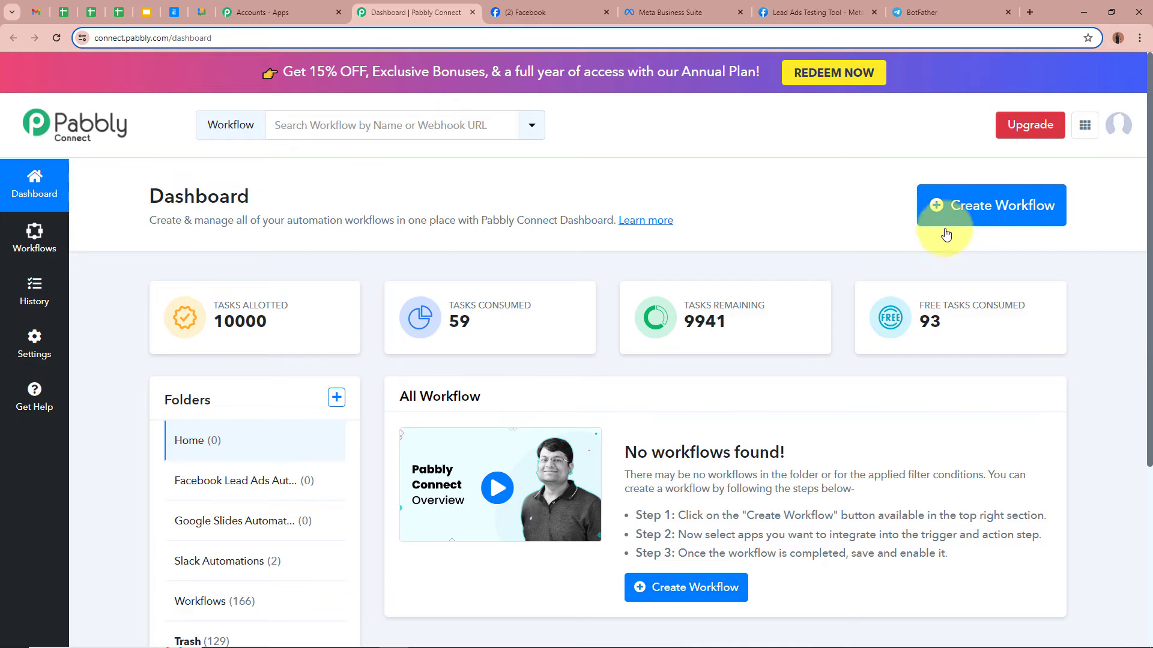
pyautogui.click(1002, 203)
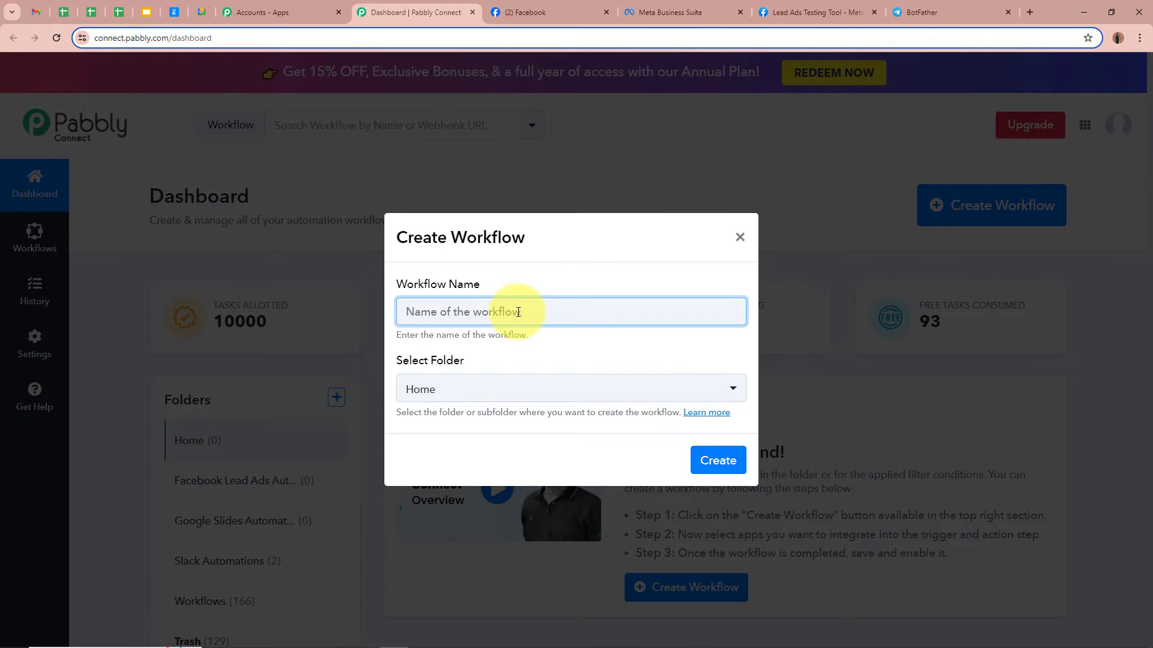
# - Create the workflow 'Send Facebook Leads to Telegram' in the Facebook Lead Ads Automations folder
pyautogui.write('Send Facebook Leads to Telegram')
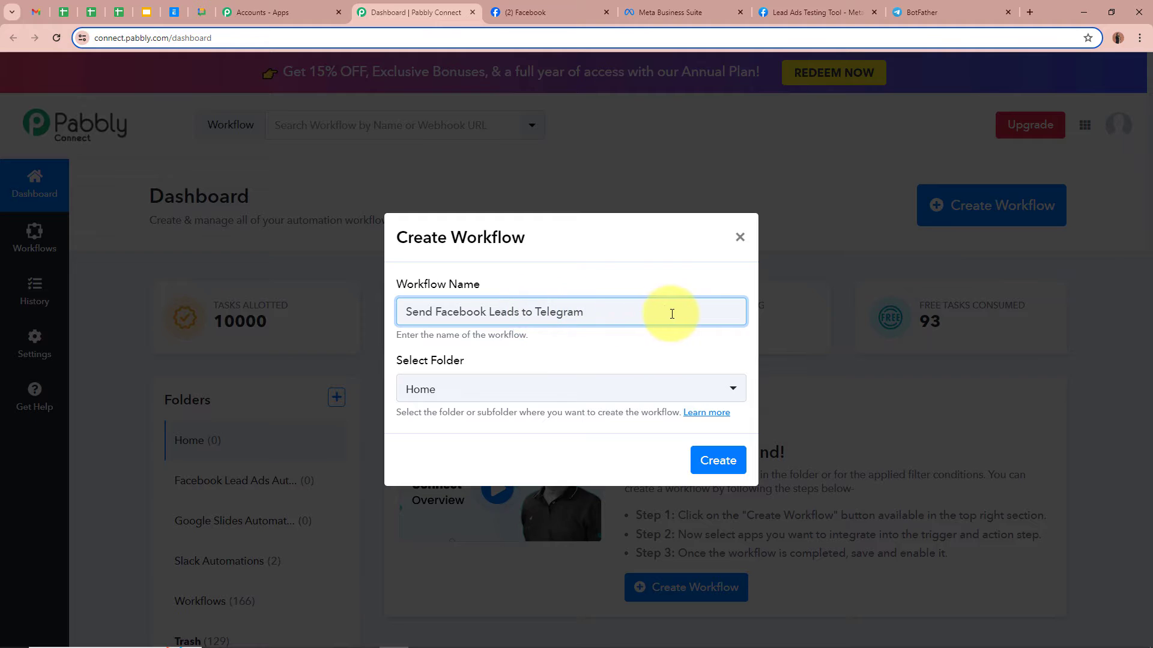
pyautogui.click(589, 347)
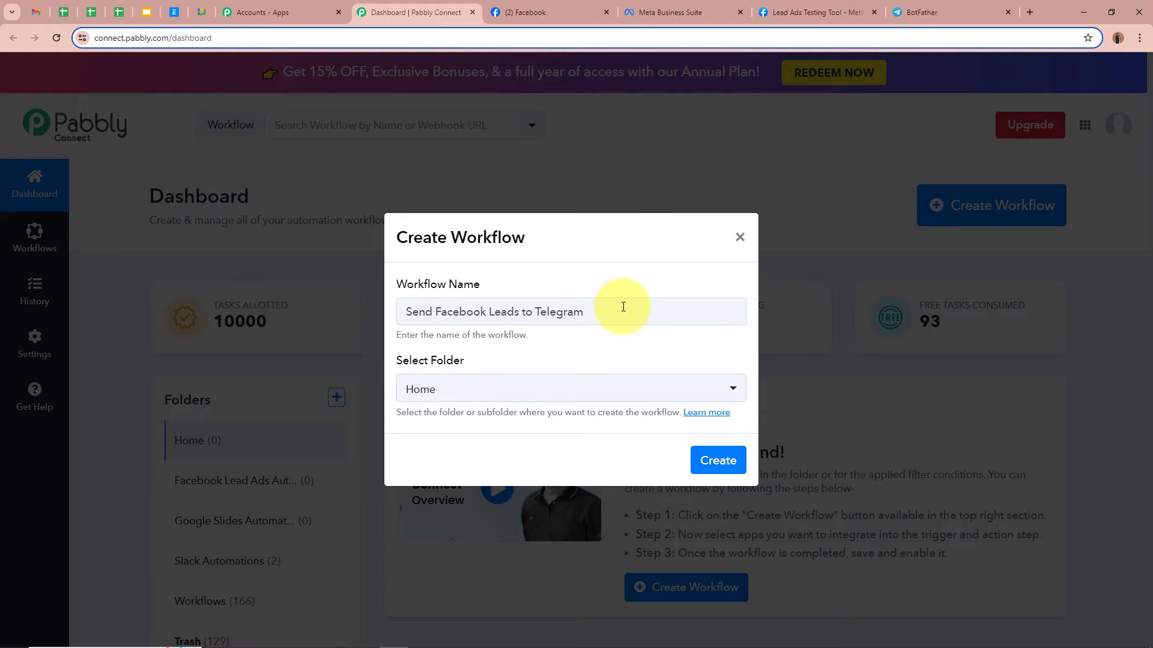
pyautogui.moveTo(623, 309); pyautogui.dragTo(349, 308)
pyautogui.click(728, 387)
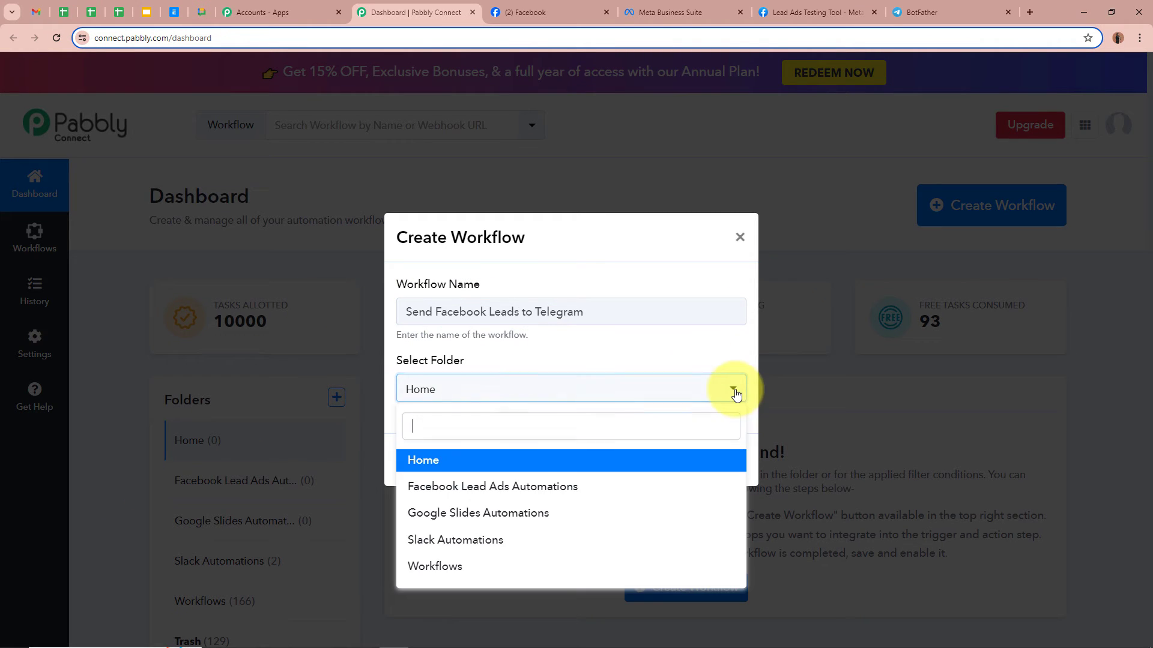
pyautogui.click(617, 487)
pyautogui.click(576, 452)
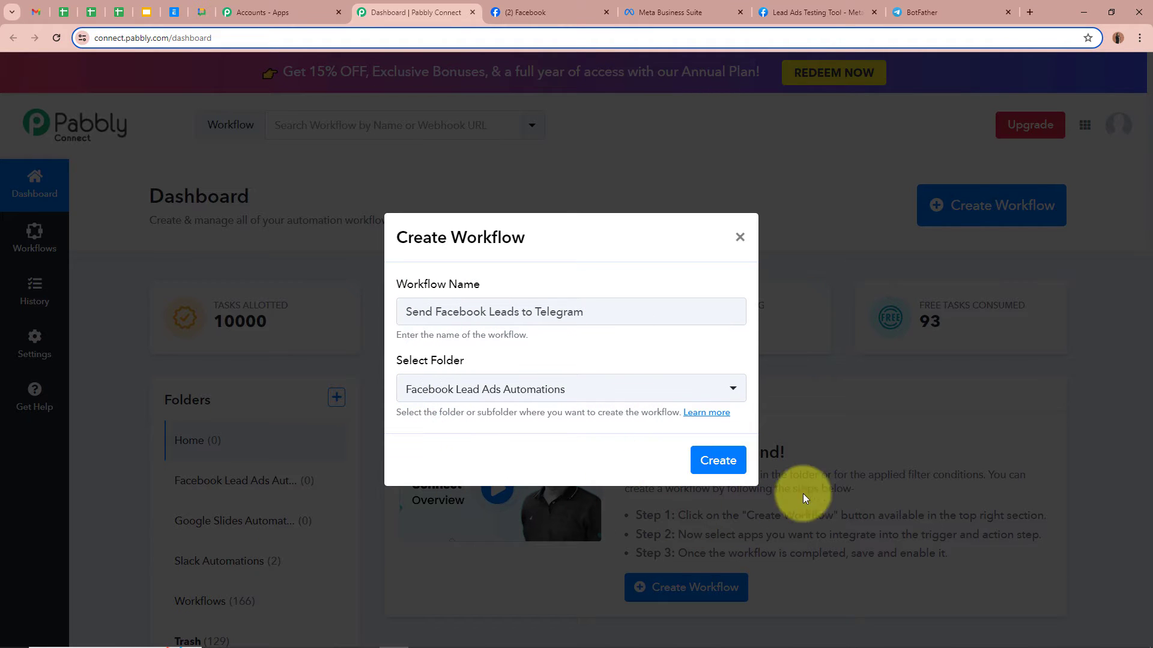
pyautogui.click(718, 460)
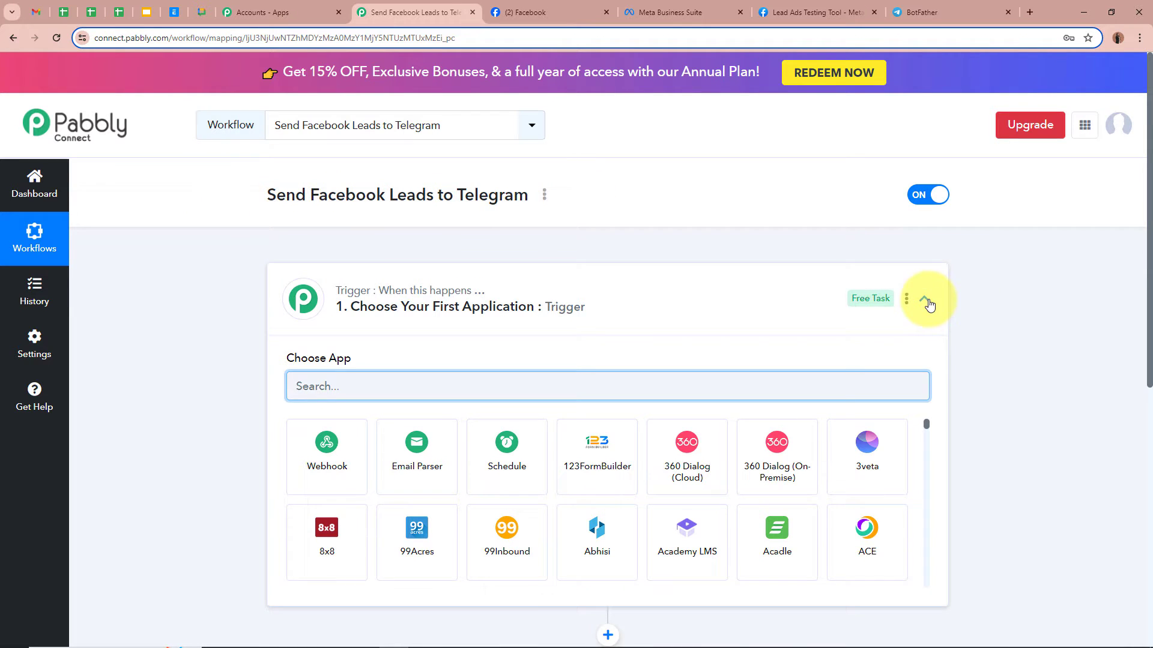
# - Set the trigger app to Facebook Lead Ads with the New Lead (Instant) event
pyautogui.click(925, 300)
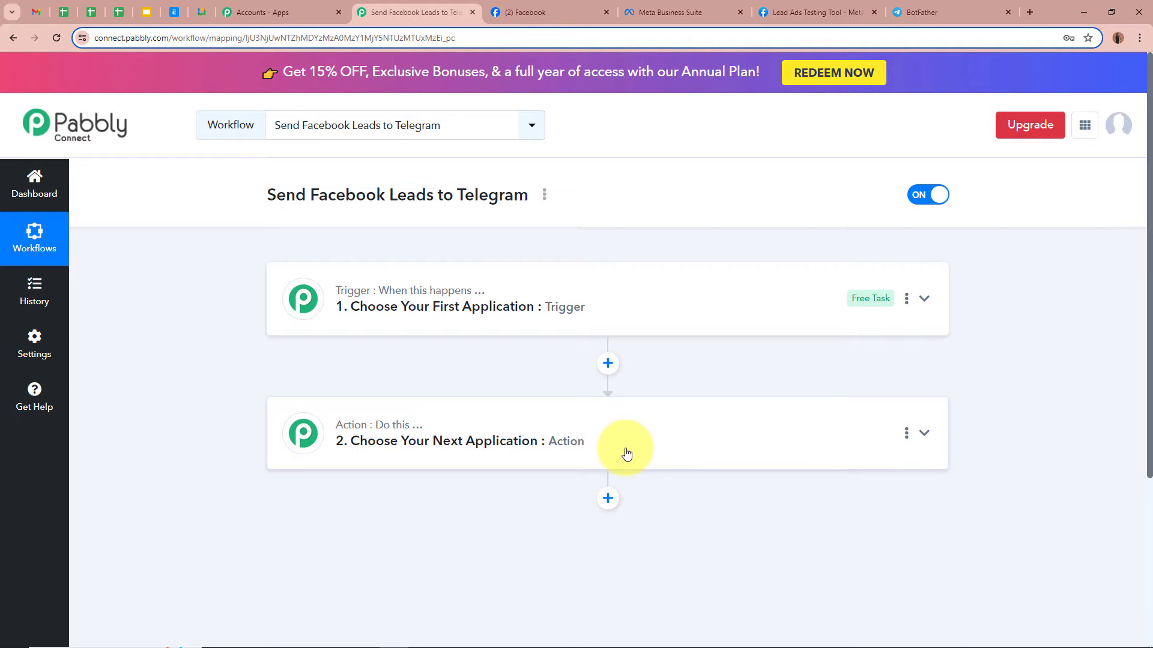
pyautogui.click(930, 309)
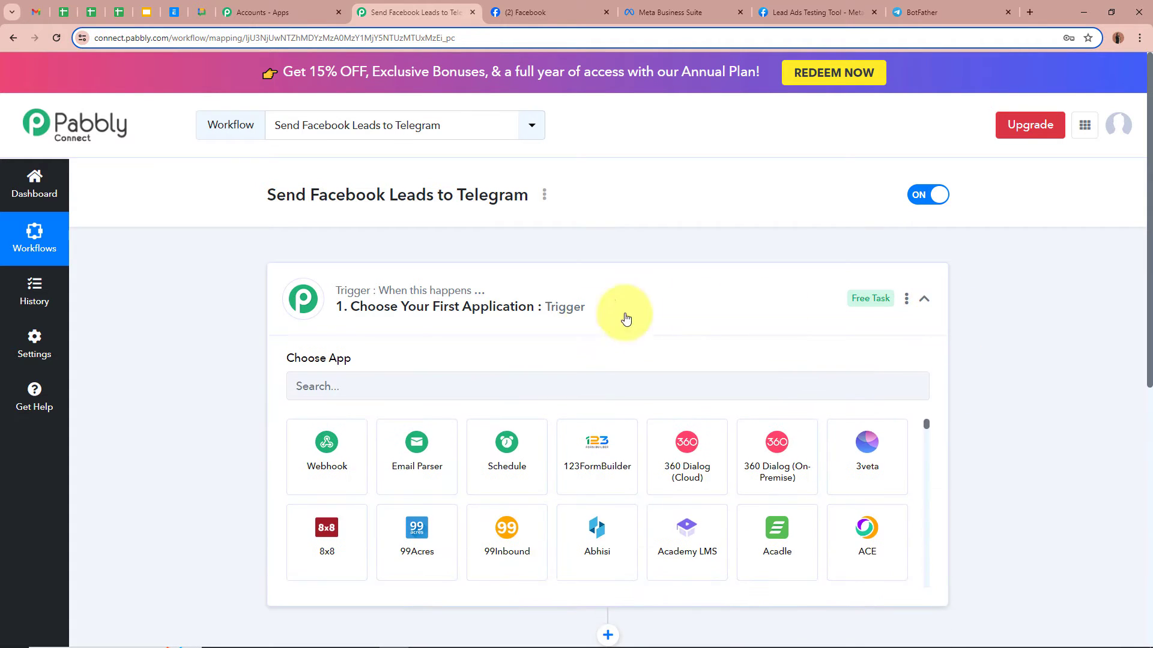
pyautogui.click(464, 381)
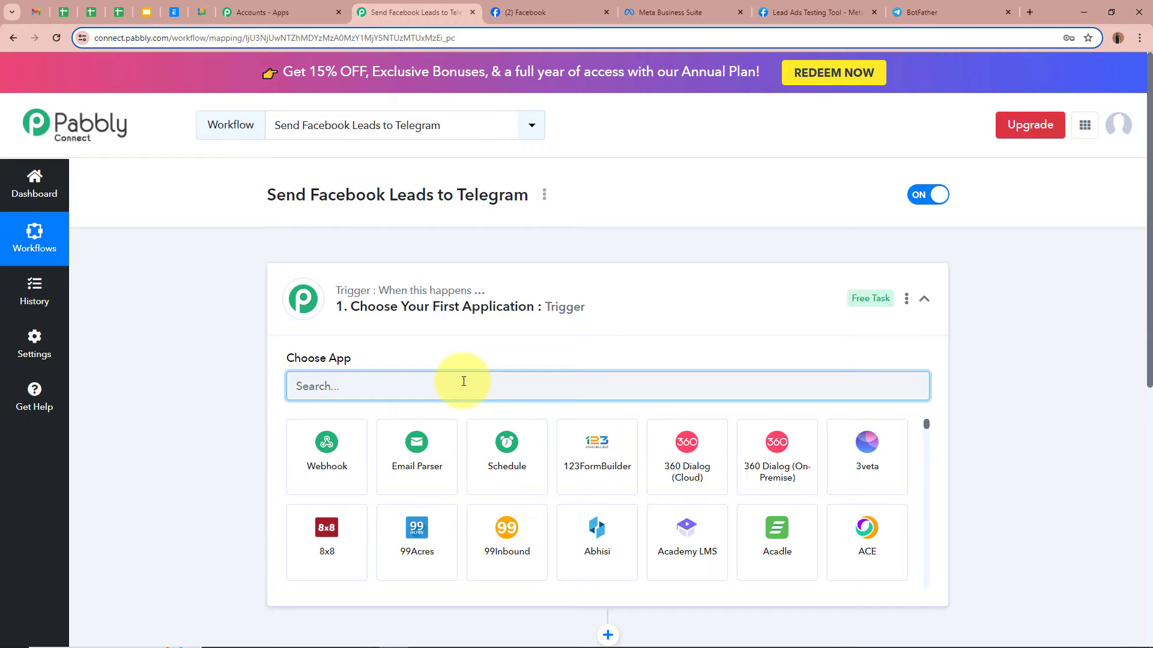
pyautogui.write('Facebook')
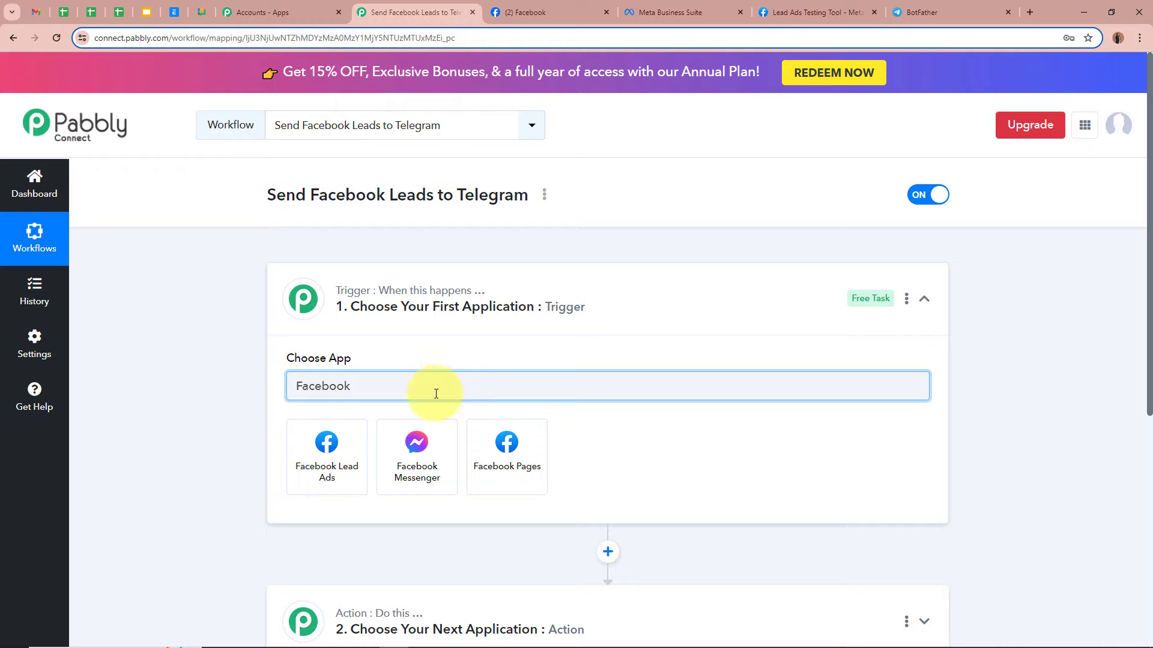
pyautogui.click(302, 464)
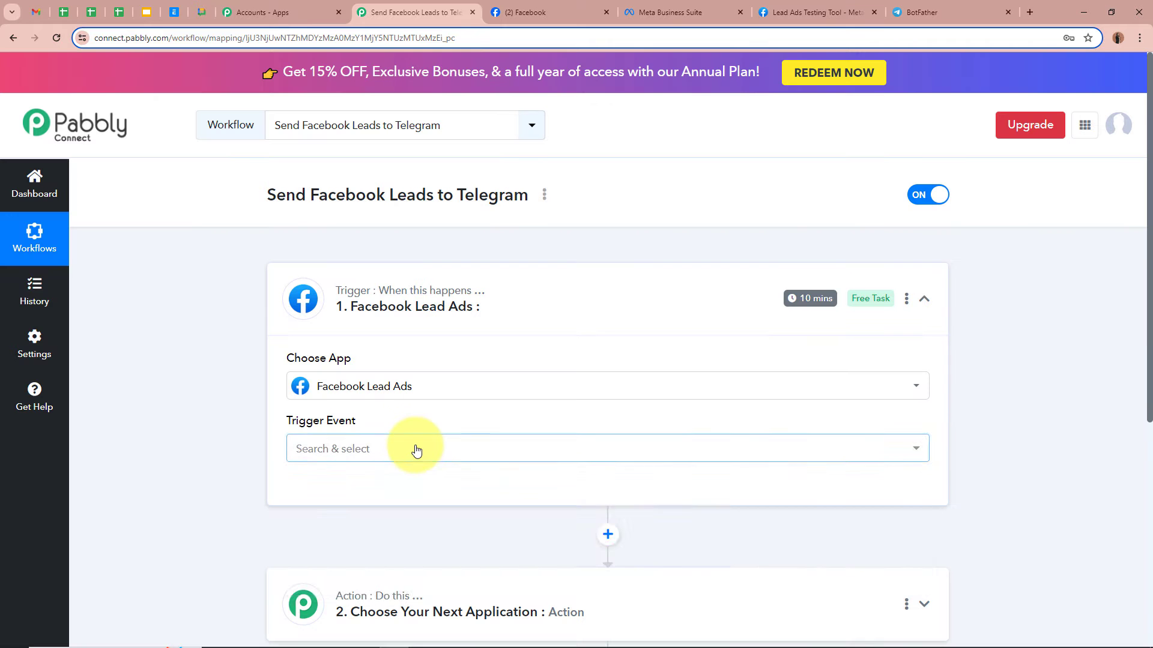
pyautogui.click(412, 449)
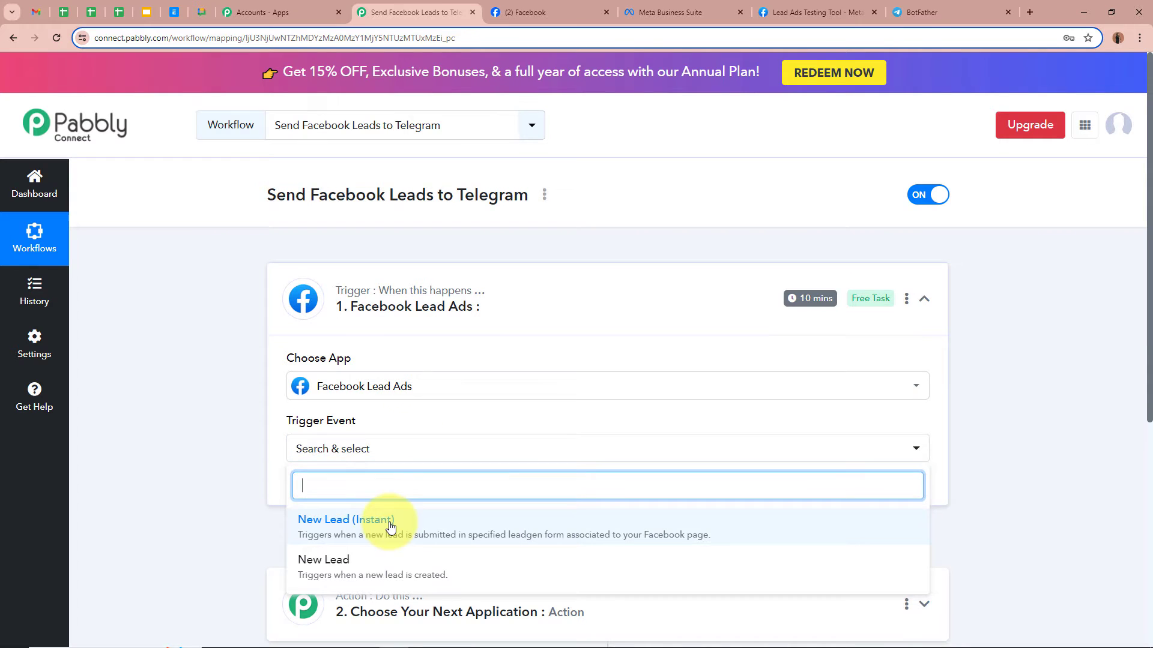
pyautogui.click(387, 516)
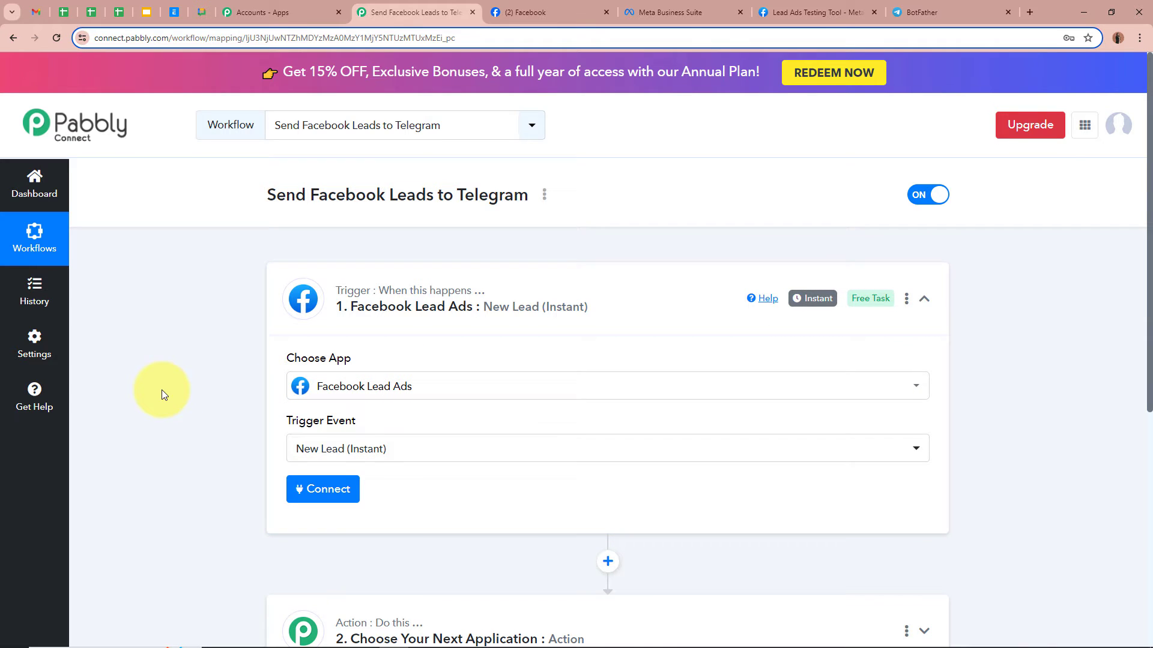
pyautogui.scroll(-2, 161, 390)
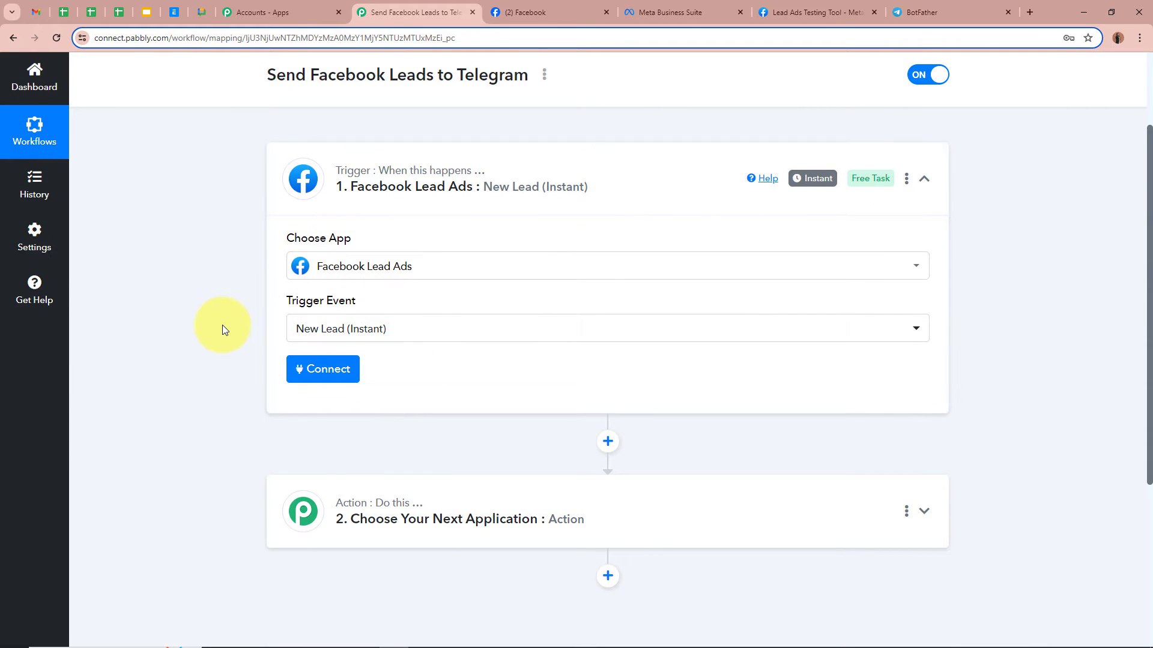
# - Add a new Facebook Lead Ads connection and authorize the required Facebook account
pyautogui.click(322, 369)
pyautogui.click(533, 209)
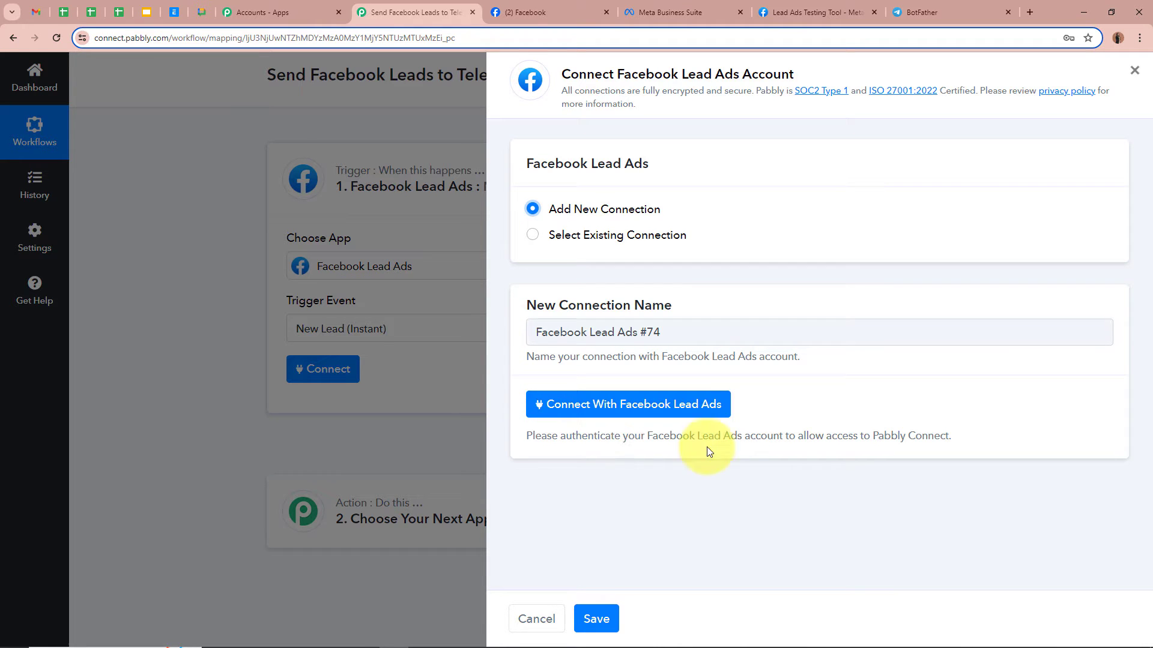
pyautogui.click(577, 12)
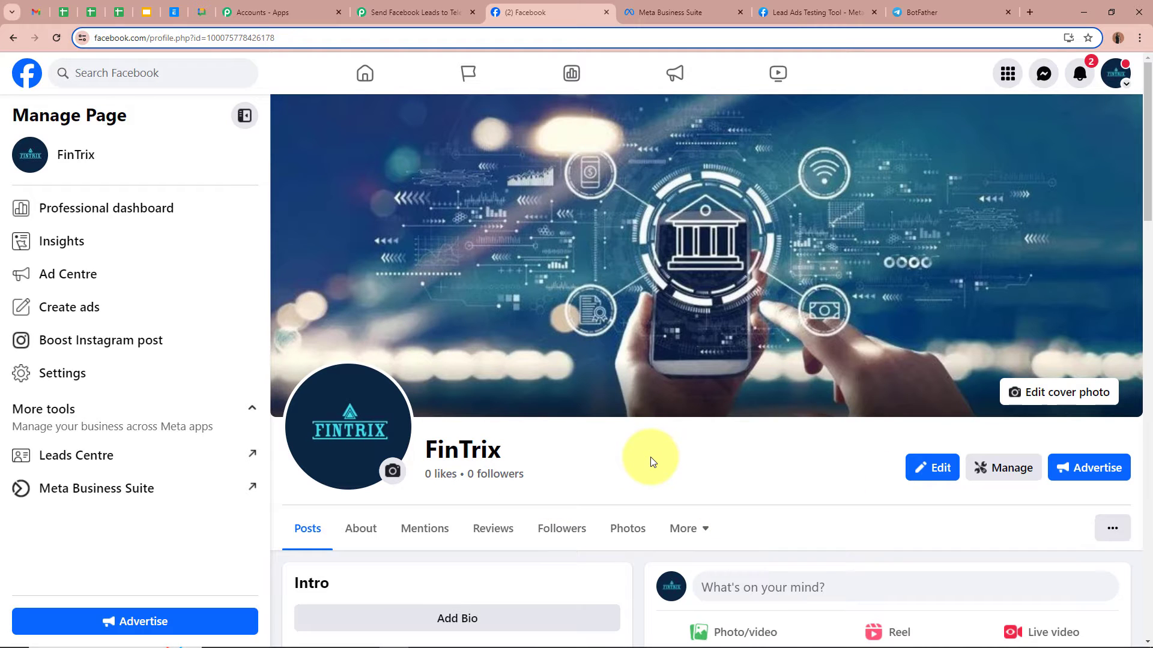
pyautogui.click(385, 12)
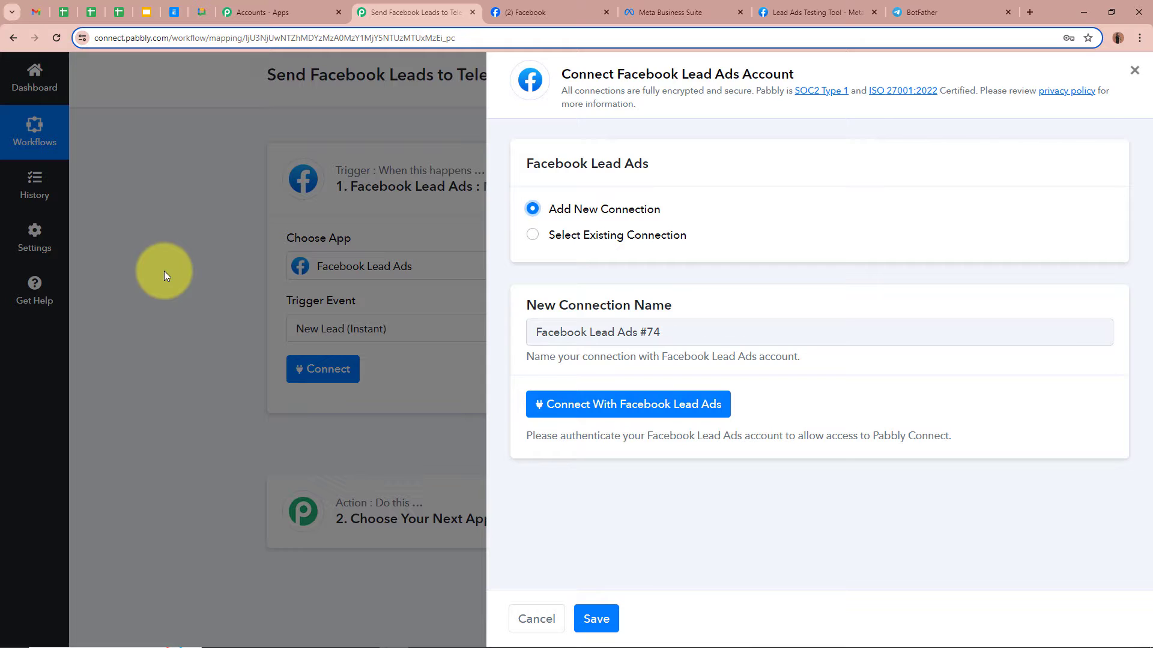
pyautogui.click(665, 404)
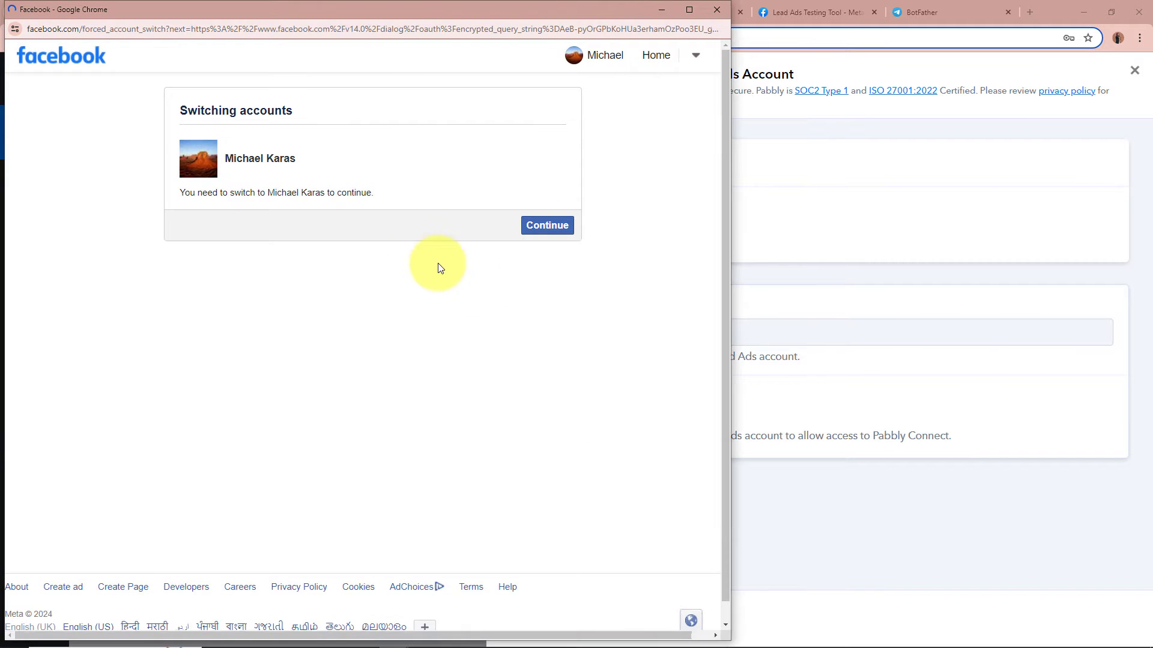
pyautogui.click(547, 225)
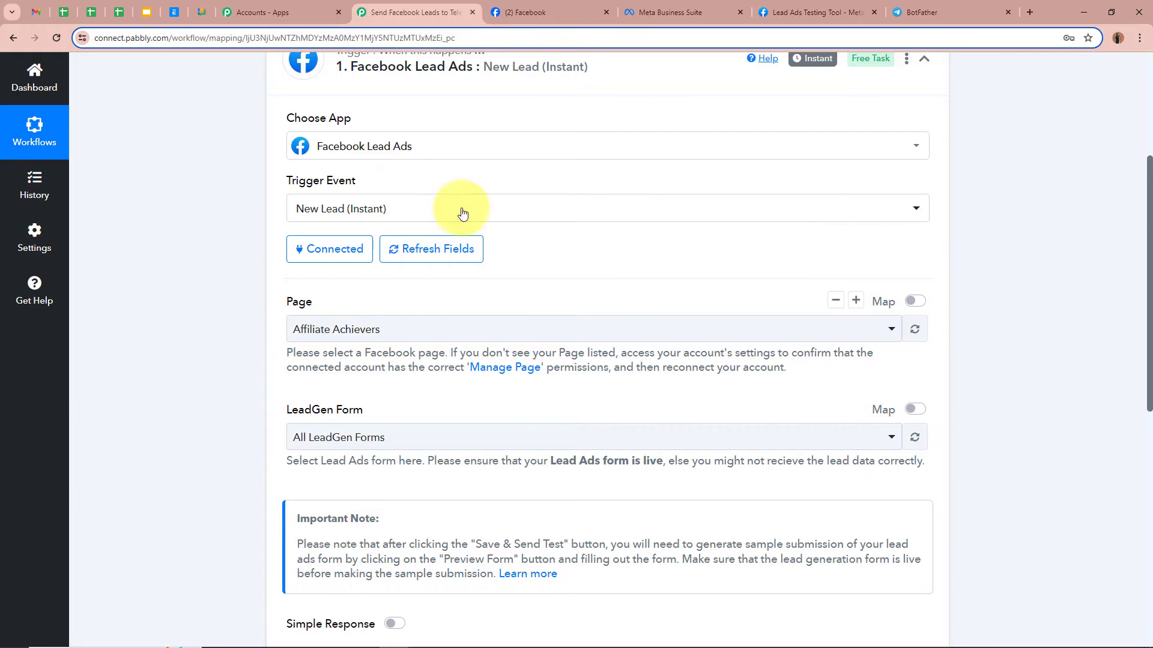
# - Select FinTrix as the trigger's Facebook page
pyautogui.click(542, 7)
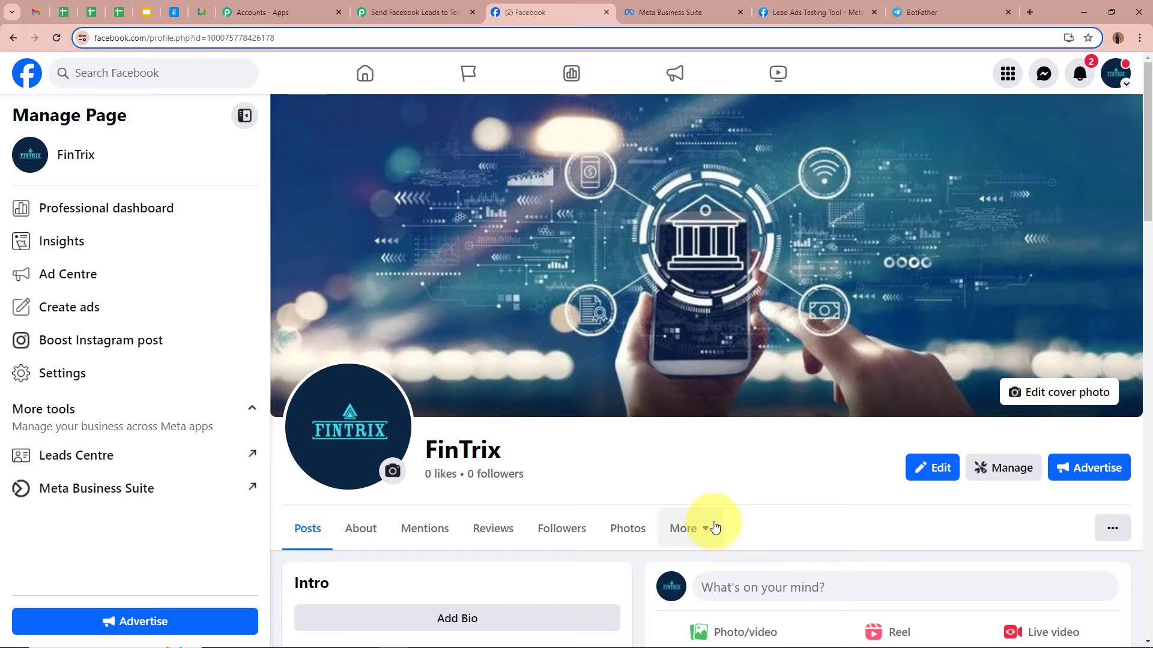
pyautogui.moveTo(515, 450); pyautogui.dragTo(394, 466)
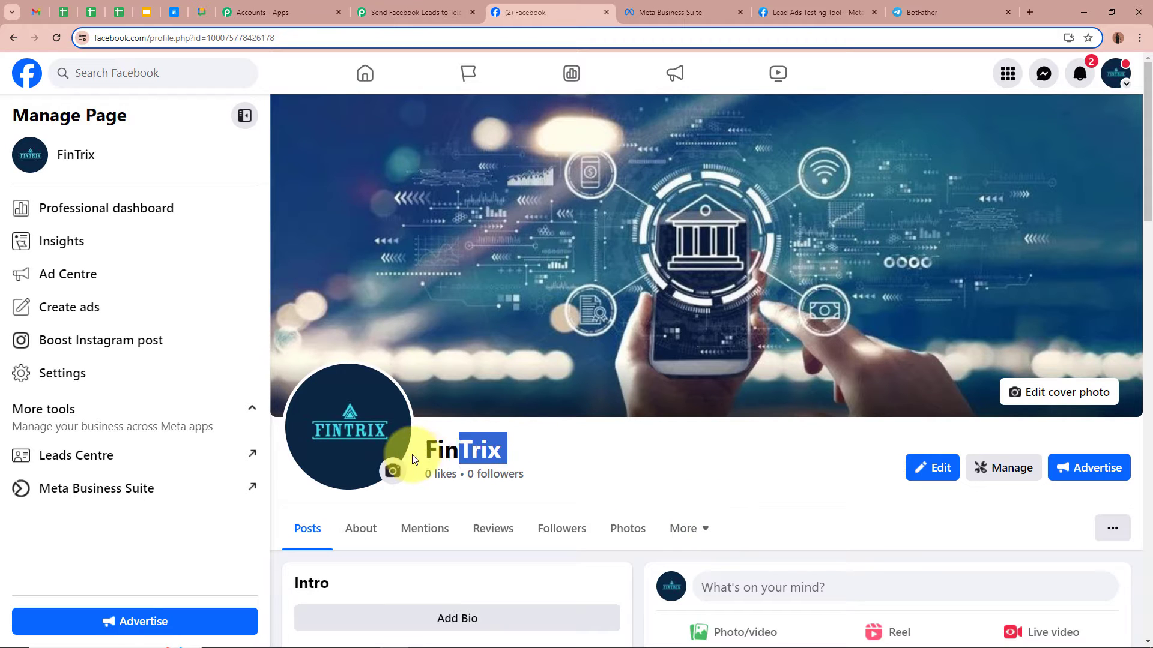
pyautogui.click(600, 459)
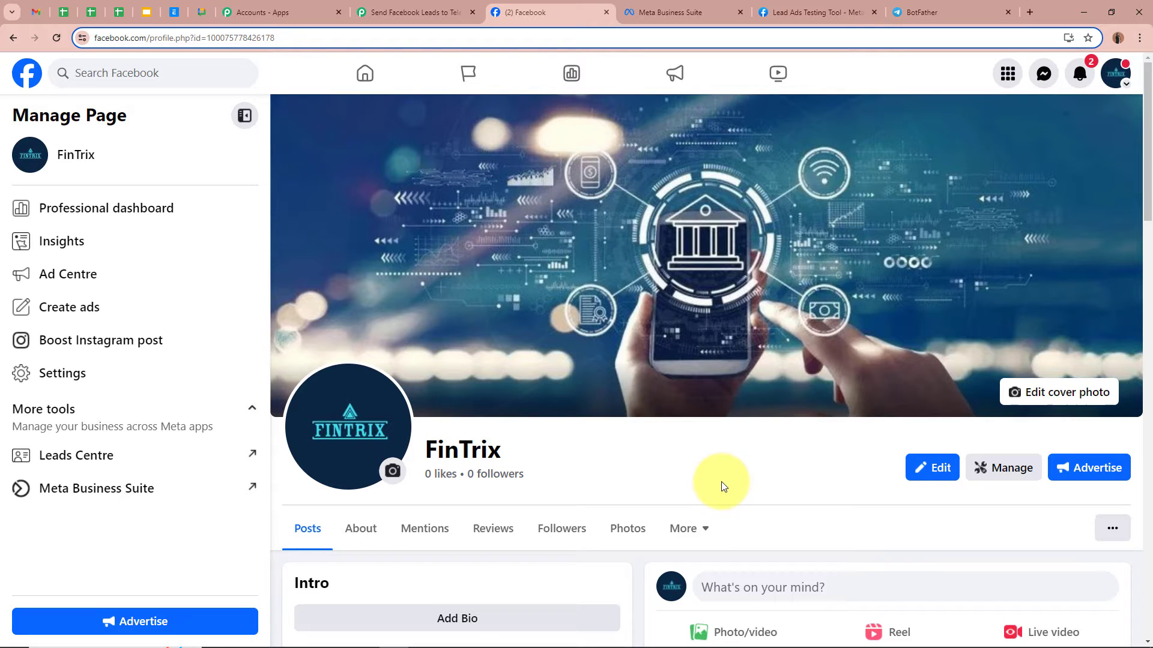
pyautogui.click(398, 22)
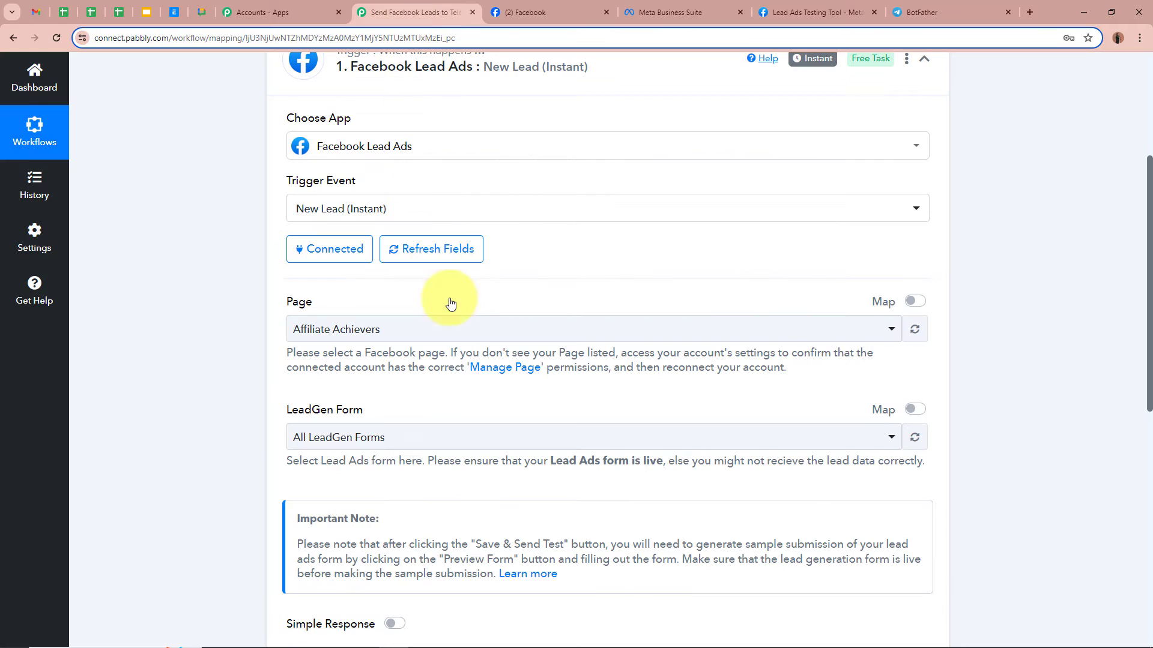
pyautogui.click(462, 330)
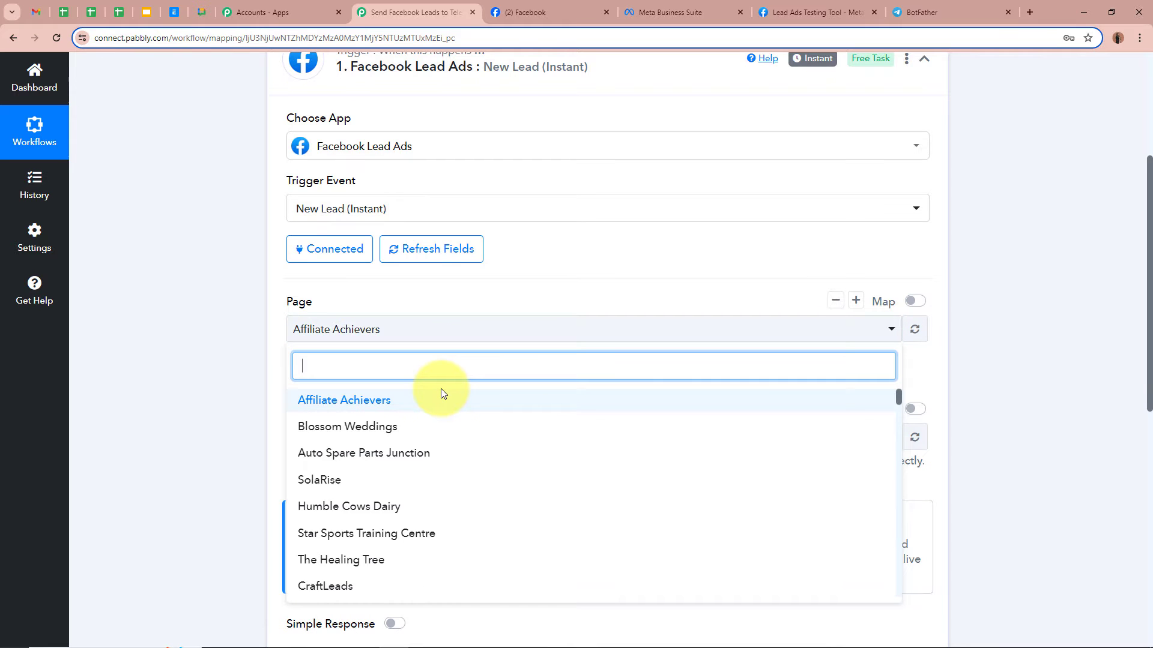
pyautogui.write('Fin')
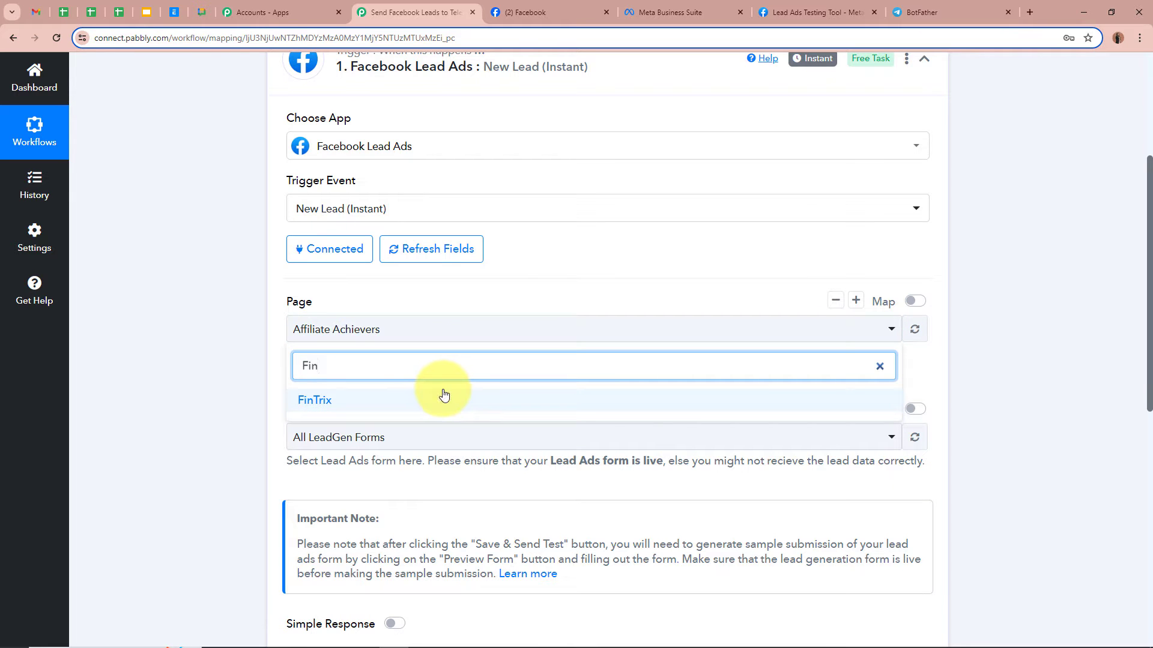
pyautogui.click(434, 402)
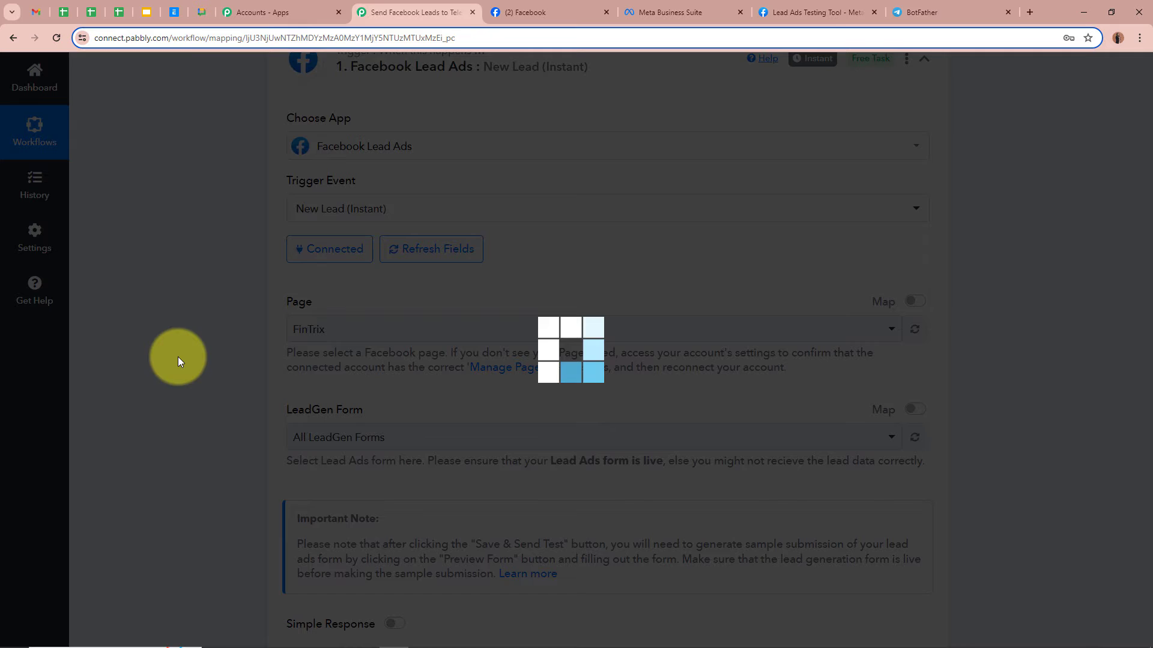
pyautogui.scroll(-1, 183, 369)
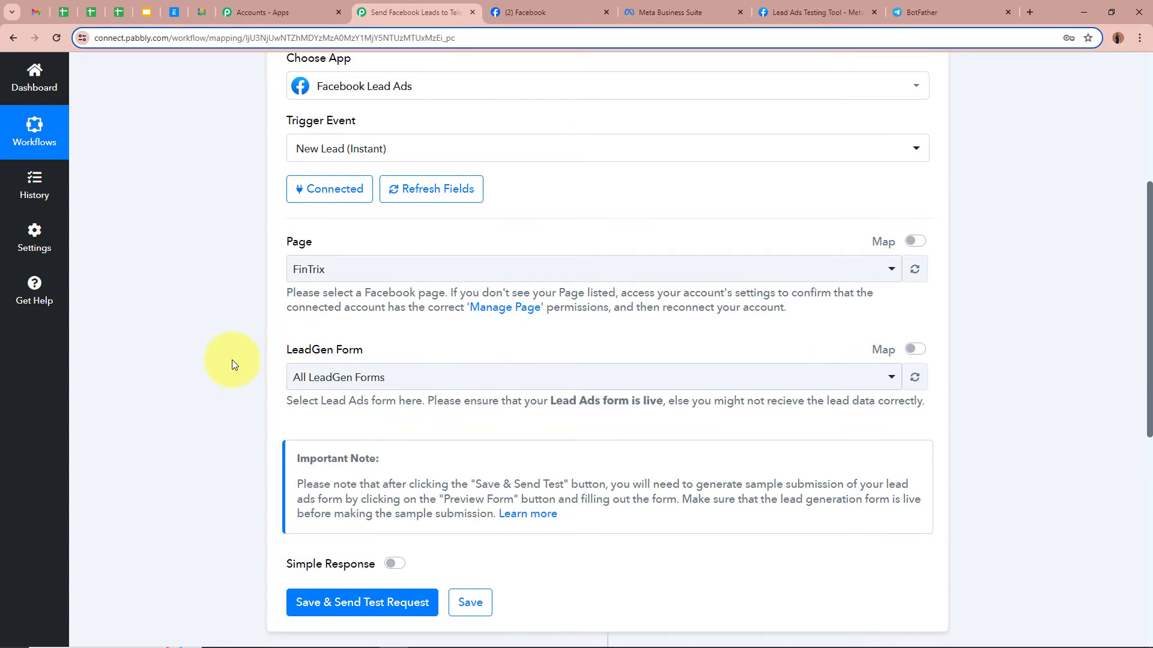
# - Set the LeadGen Form to 'Facebook Lead Ads Form'
pyautogui.click(665, 12)
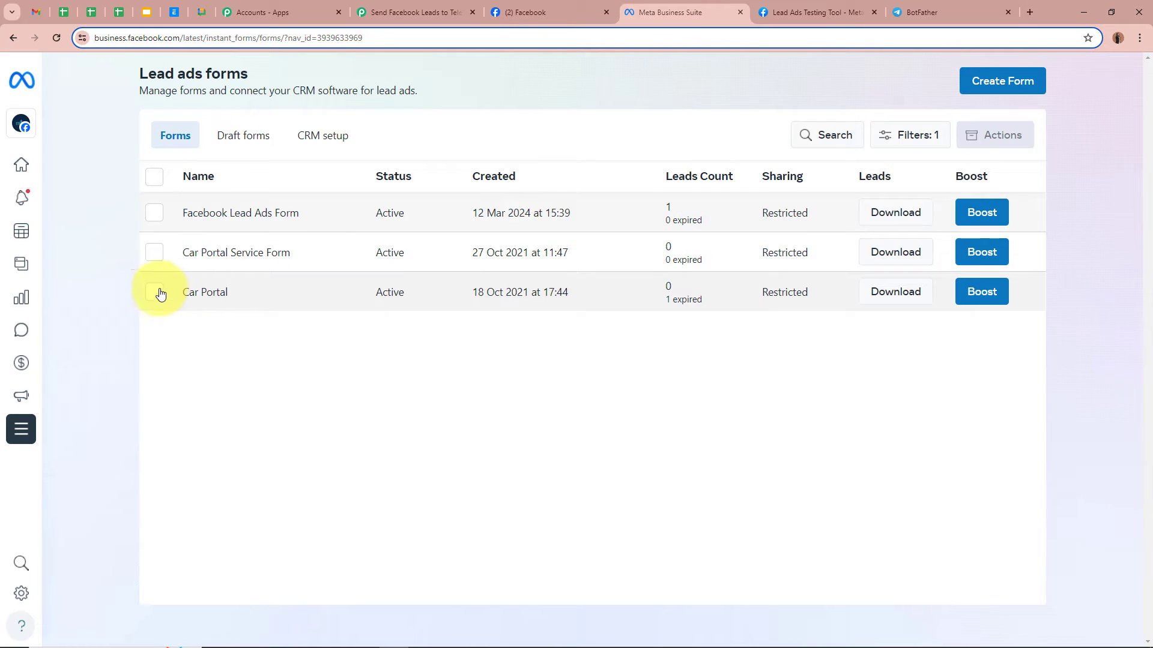
pyautogui.click(428, 6)
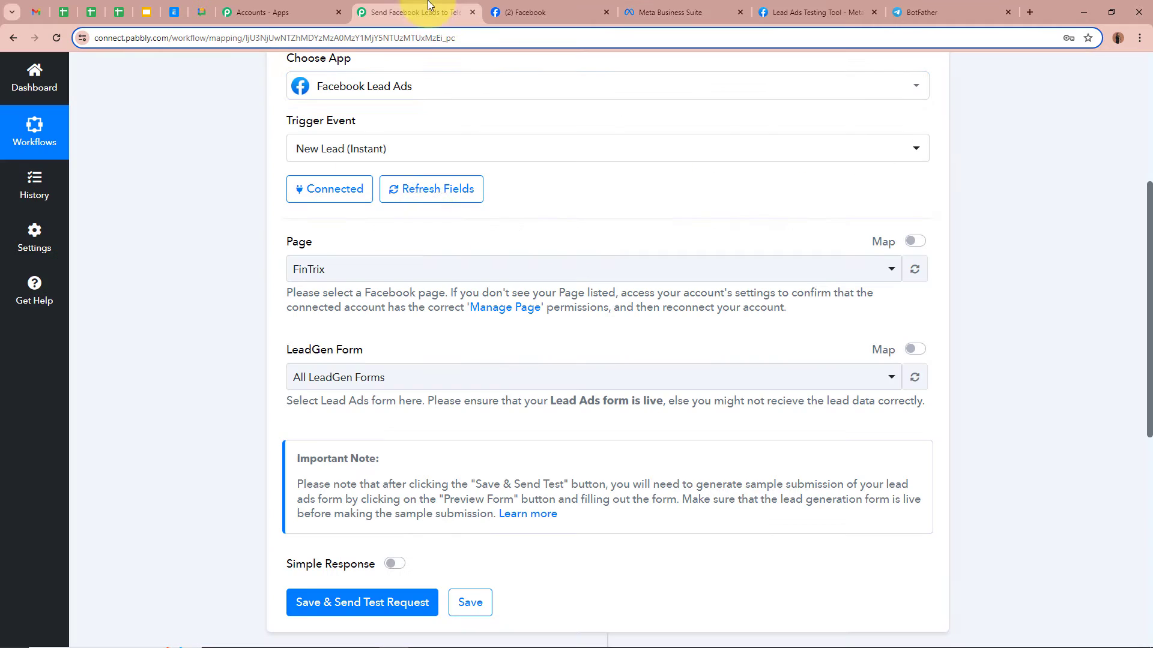
pyautogui.click(438, 380)
pyautogui.click(438, 476)
pyautogui.click(195, 383)
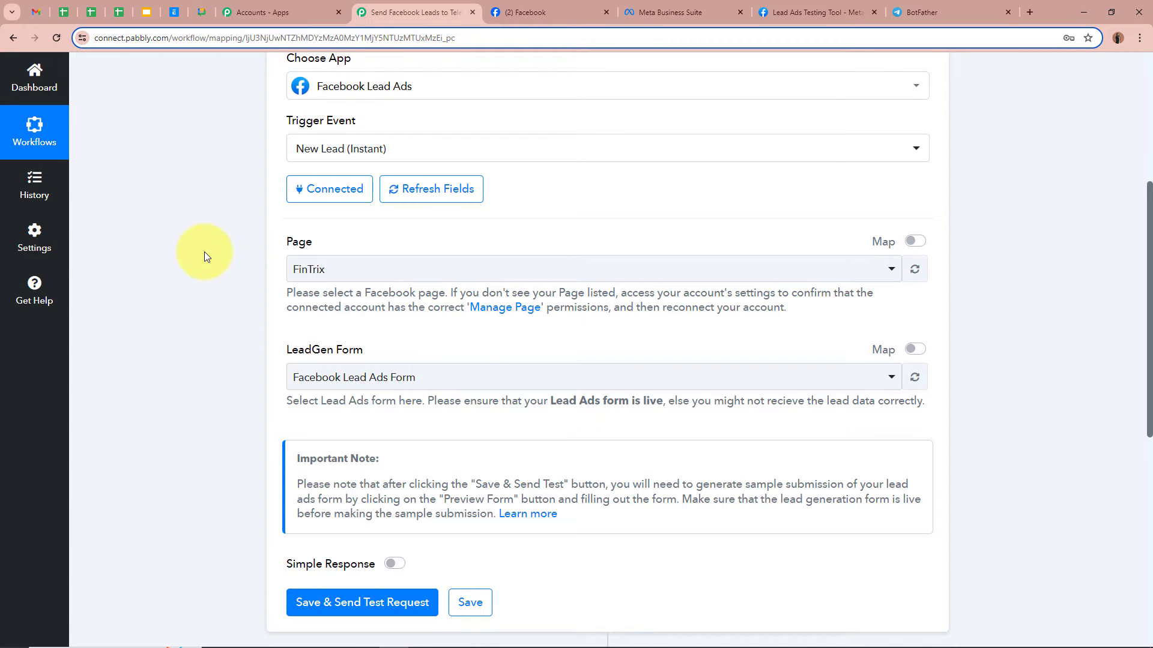
pyautogui.scroll(-5, 241, 371)
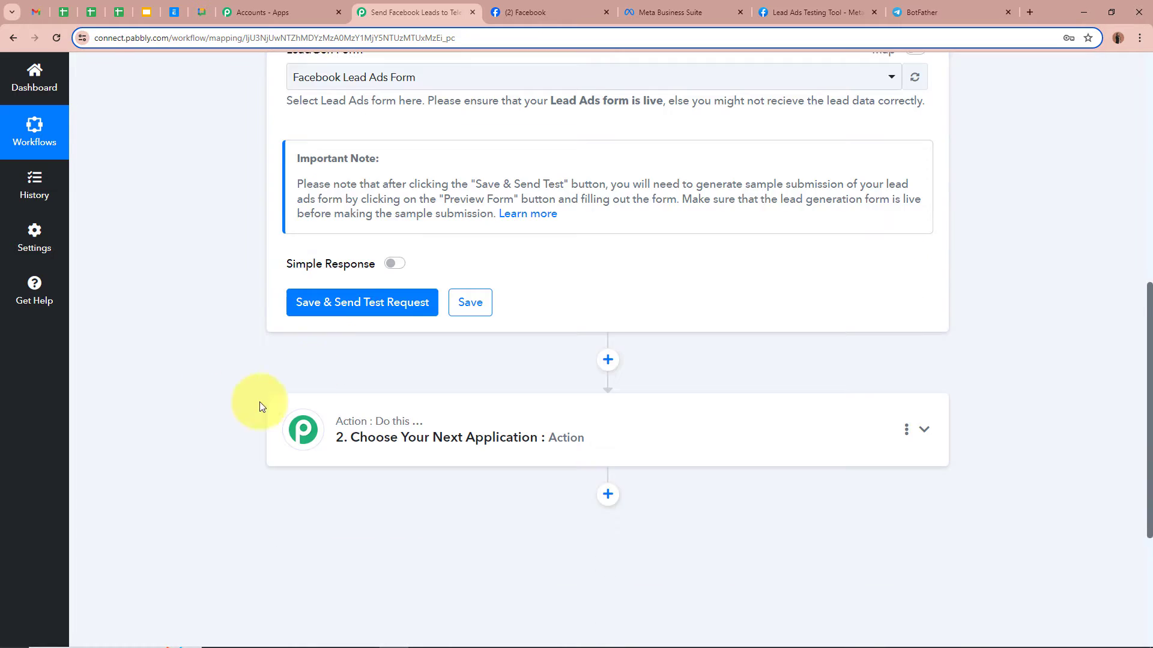
# - Save the trigger and send a test request, then go to the Lead Ads Testing Tool
pyautogui.click(354, 306)
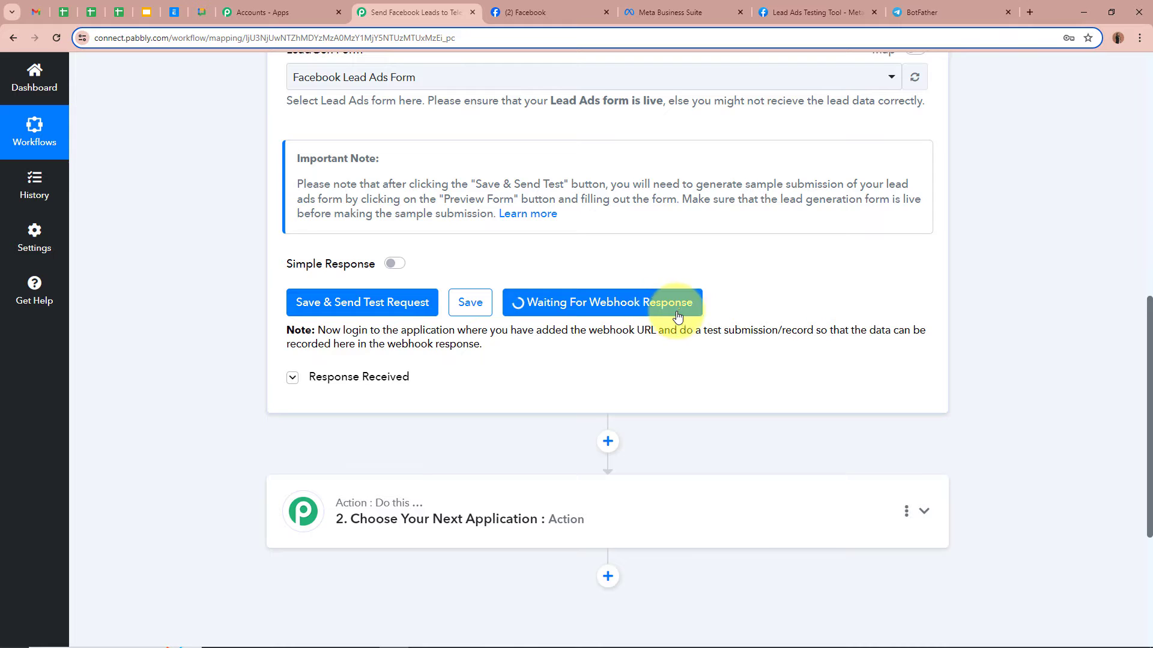
pyautogui.scroll(9, 1008, 318)
pyautogui.scroll(1, 1008, 318)
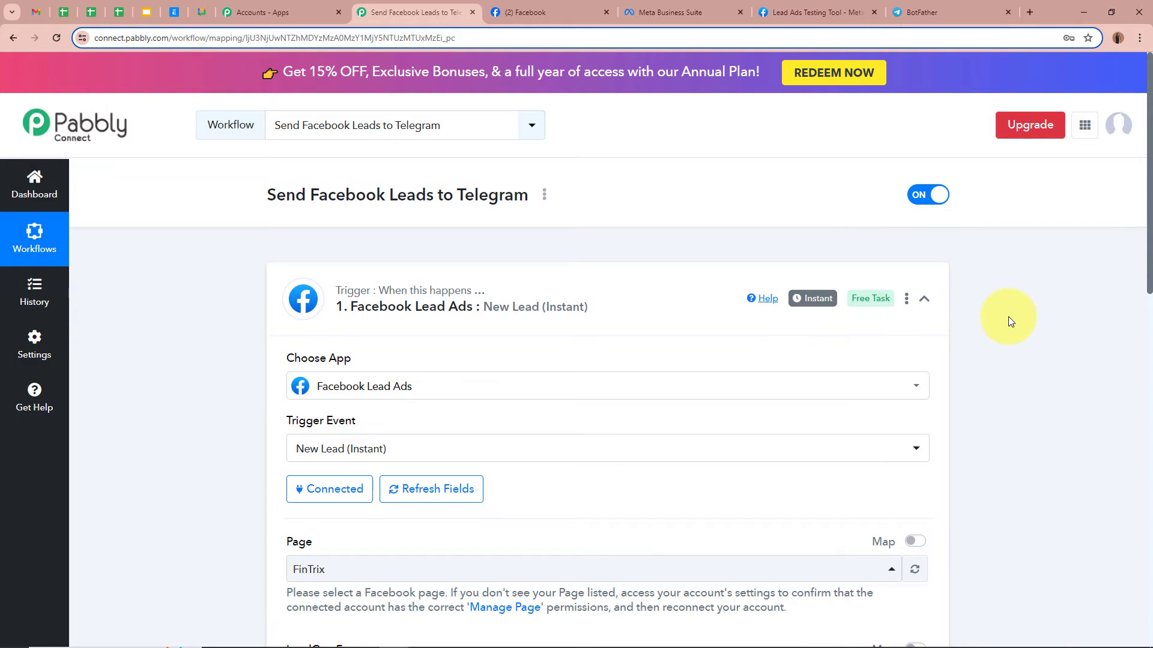
pyautogui.click(816, 12)
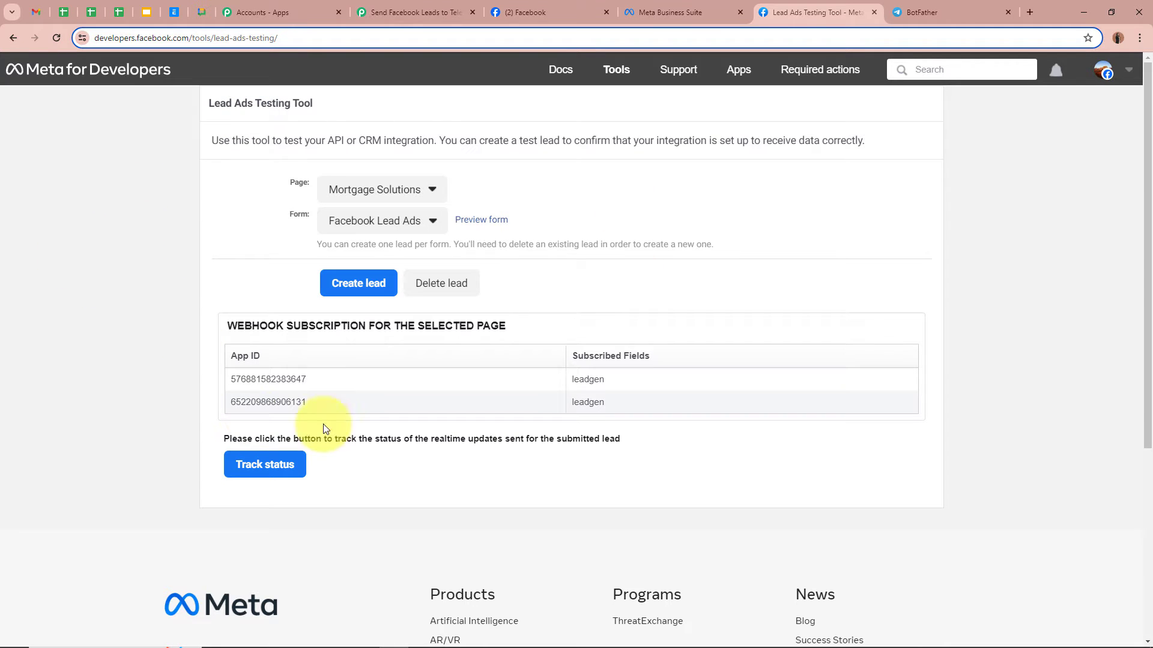
# - Choose the FinTrix page and Facebook Lead Ads Form, then preview the form
pyautogui.click(433, 192)
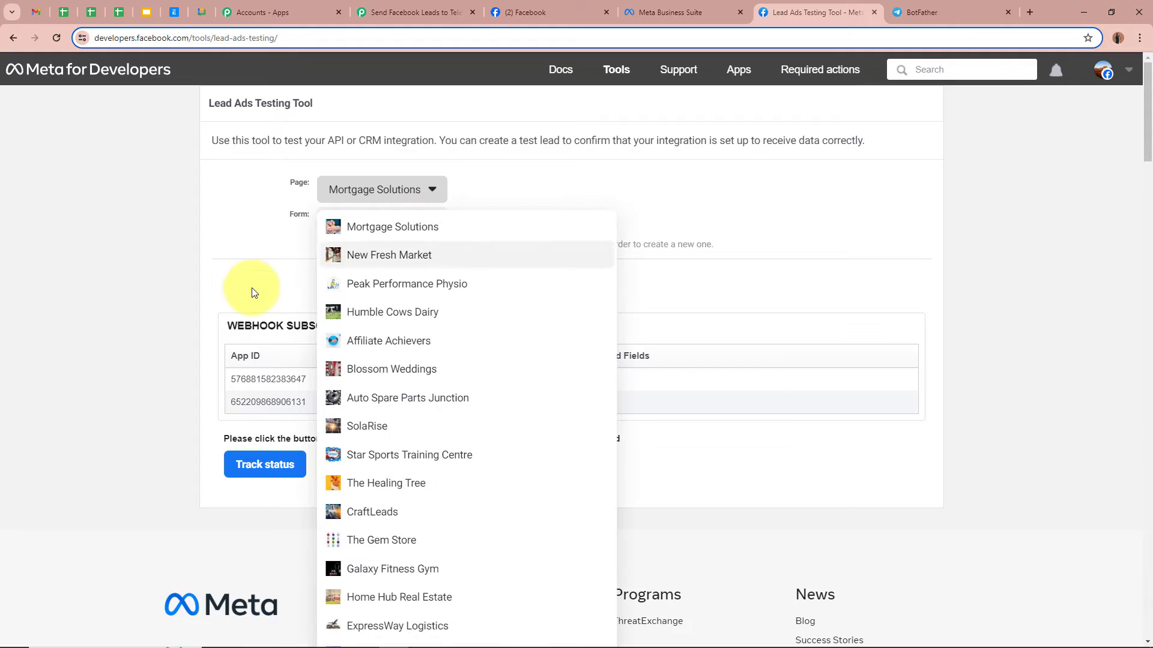
pyautogui.scroll(-20, 135, 379)
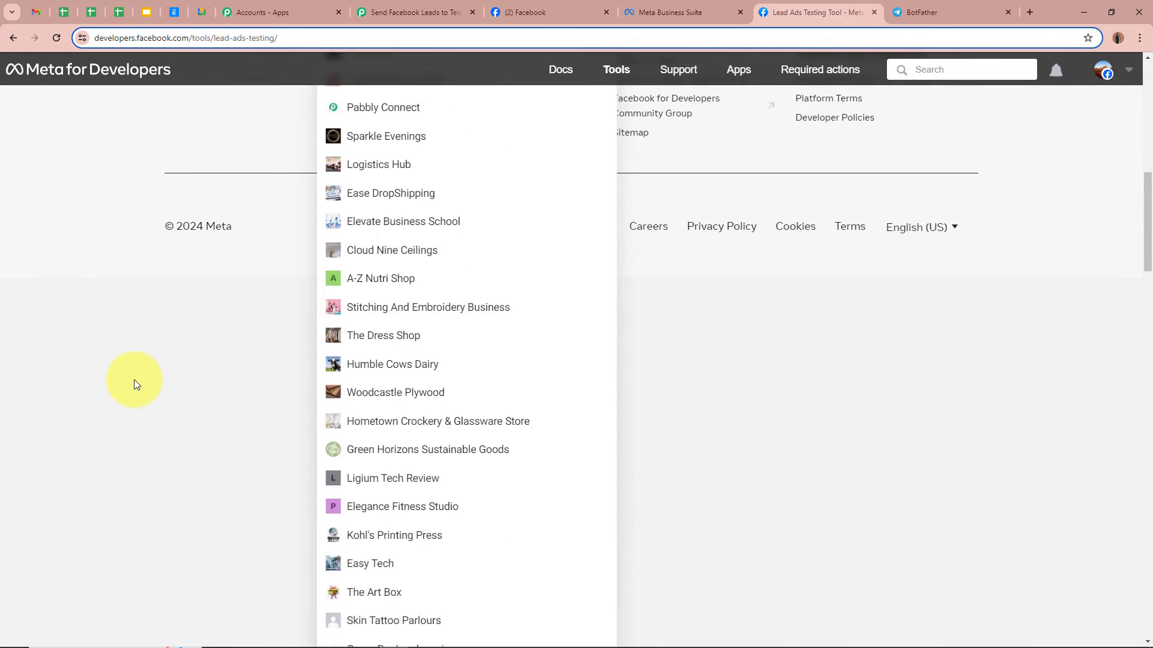
pyautogui.click(384, 452)
pyautogui.scroll(3, 545, 419)
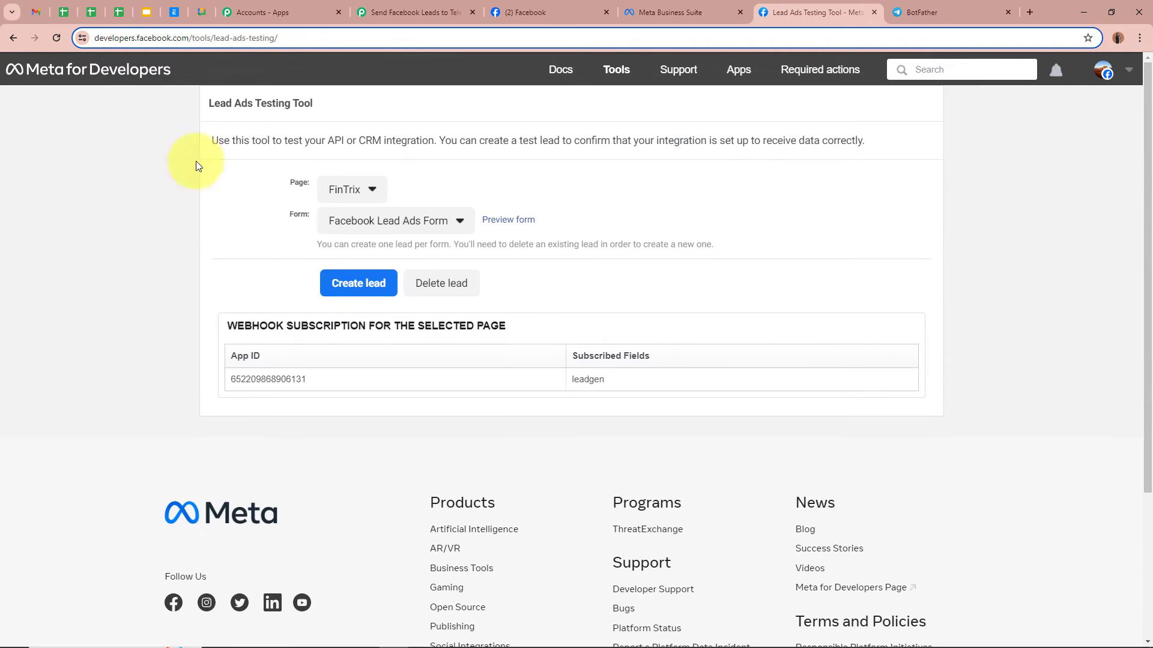
pyautogui.click(384, 223)
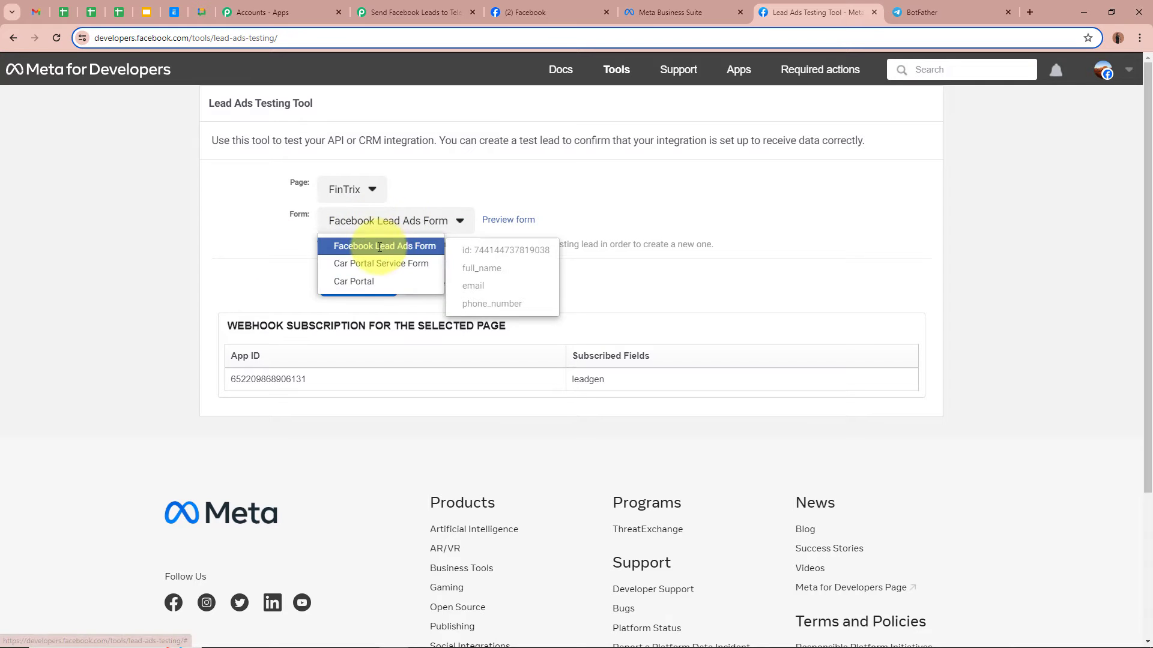
pyautogui.click(384, 245)
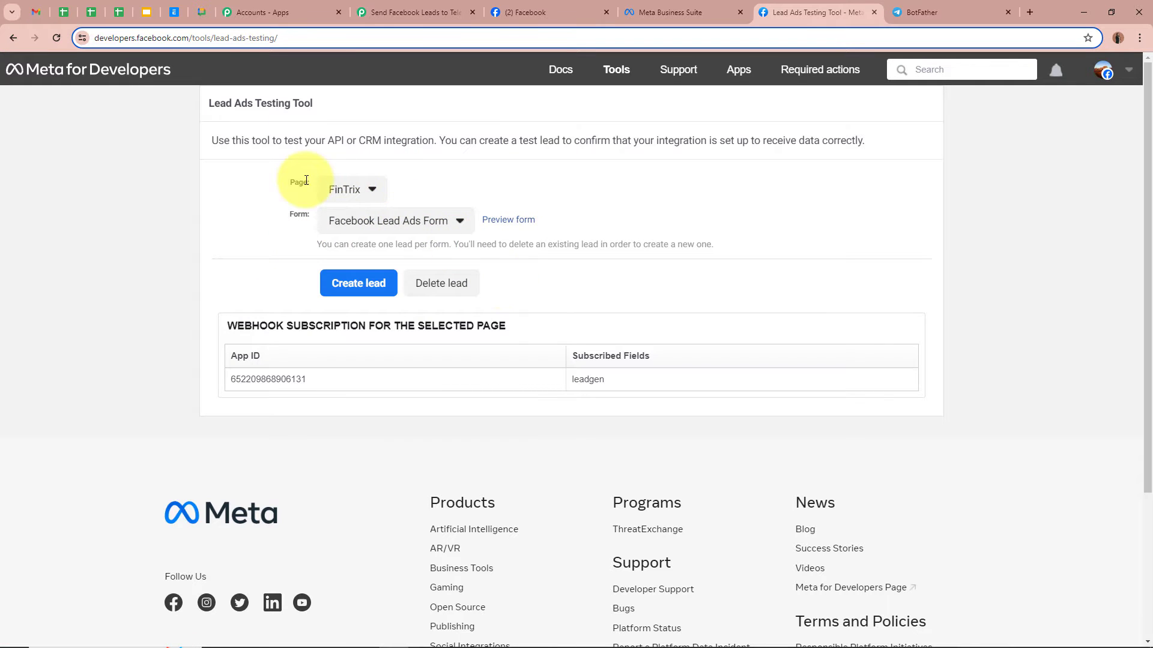
pyautogui.click(508, 218)
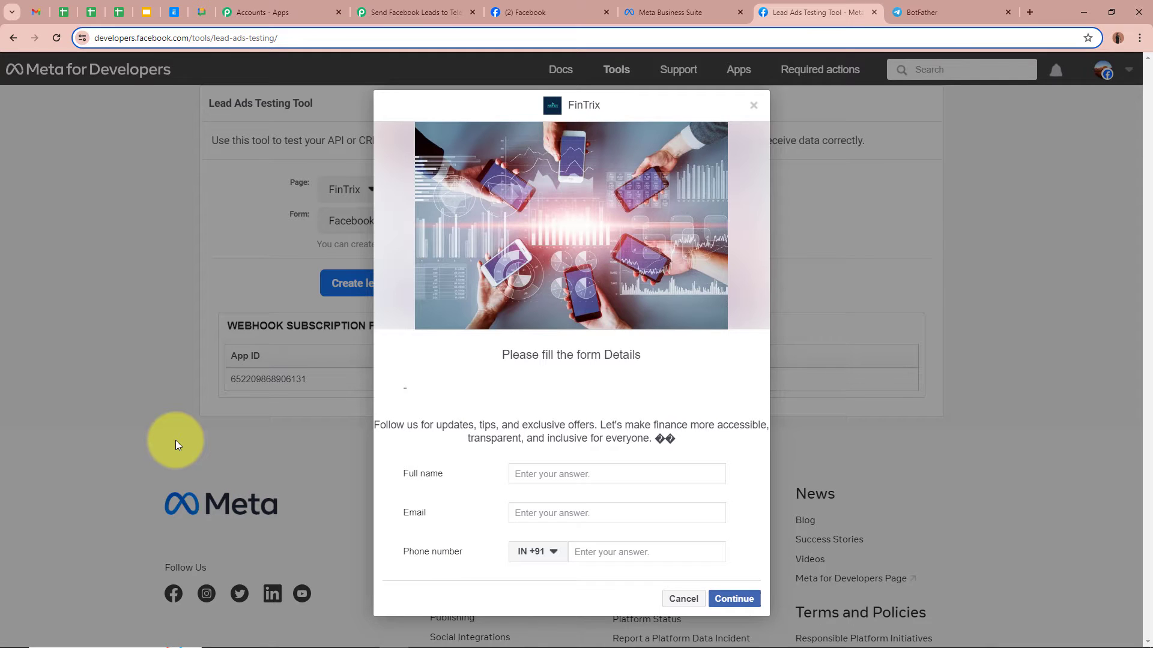
# - Fill in a dummy full name, email and phone, then submit the test lead
pyautogui.click(580, 472)
pyautogui.write('D')
pyautogui.click(529, 497)
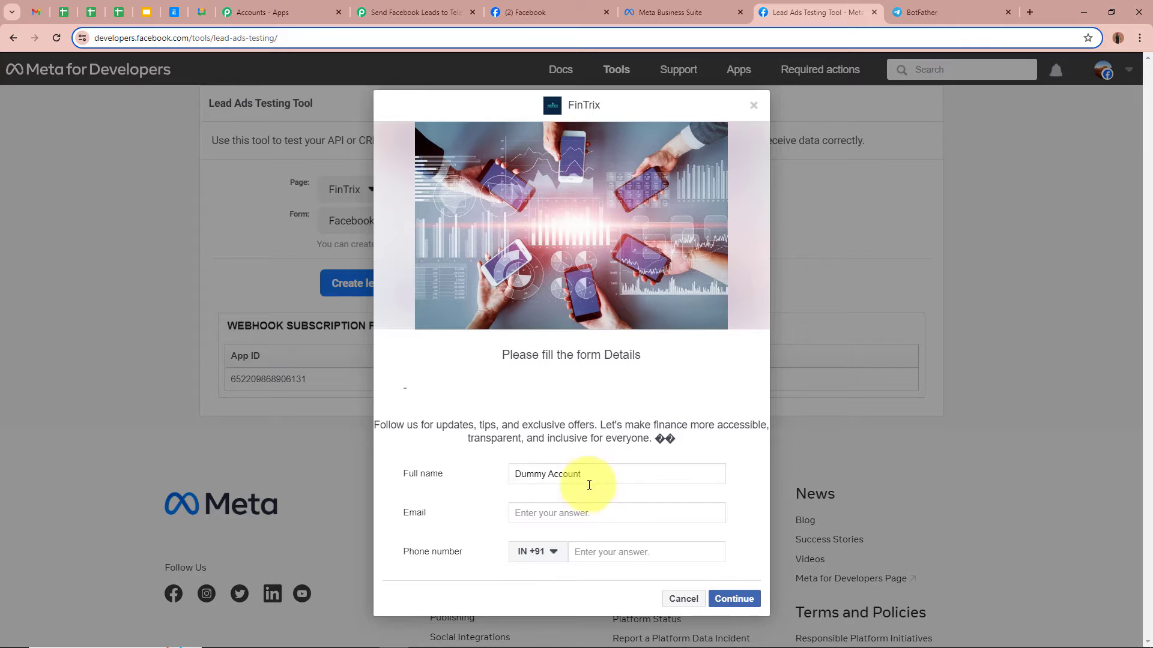
pyautogui.click(589, 514)
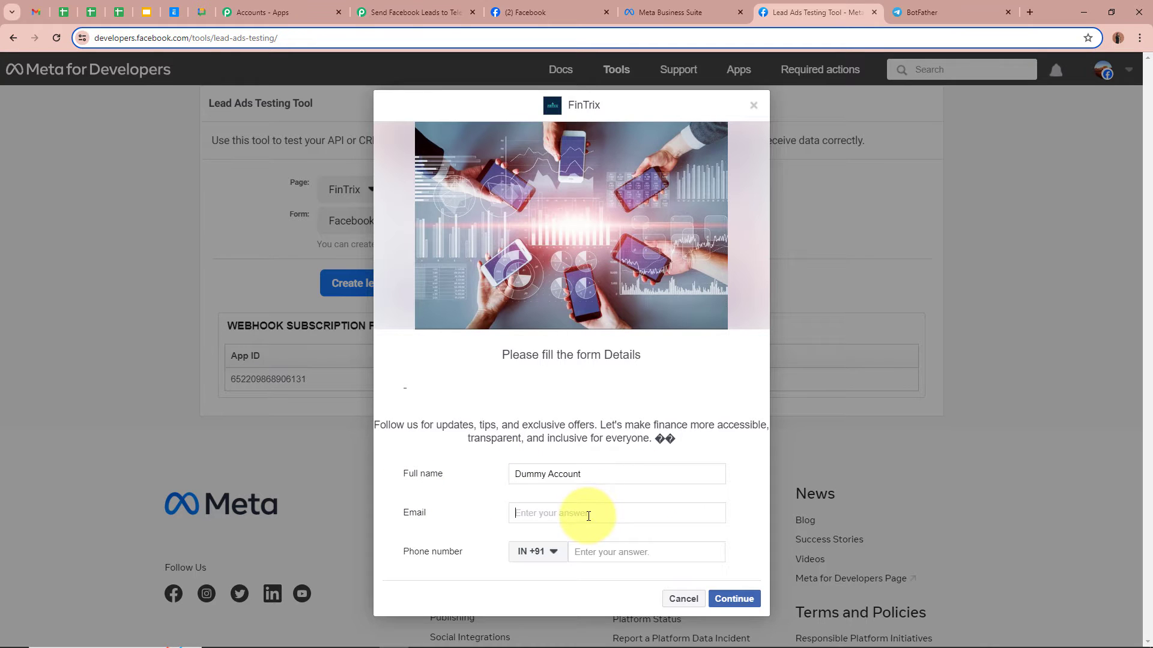
pyautogui.write('dummyu')
pyautogui.press('Down')
pyautogui.press('Return')
pyautogui.click(644, 550)
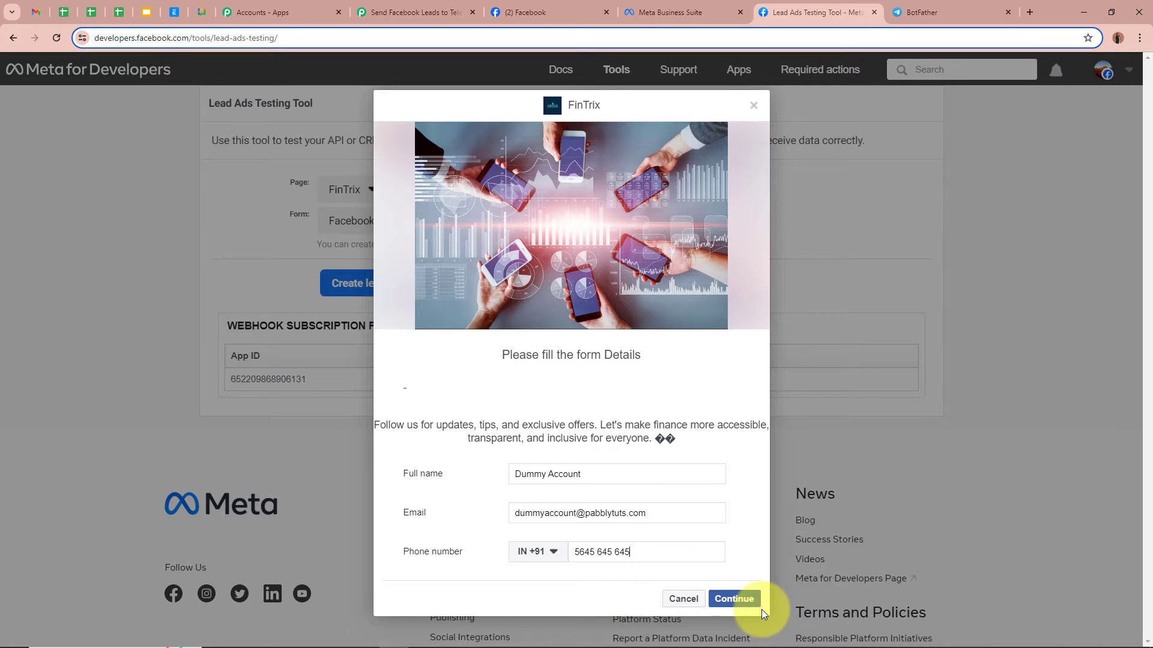
pyautogui.click(747, 600)
pyautogui.click(736, 449)
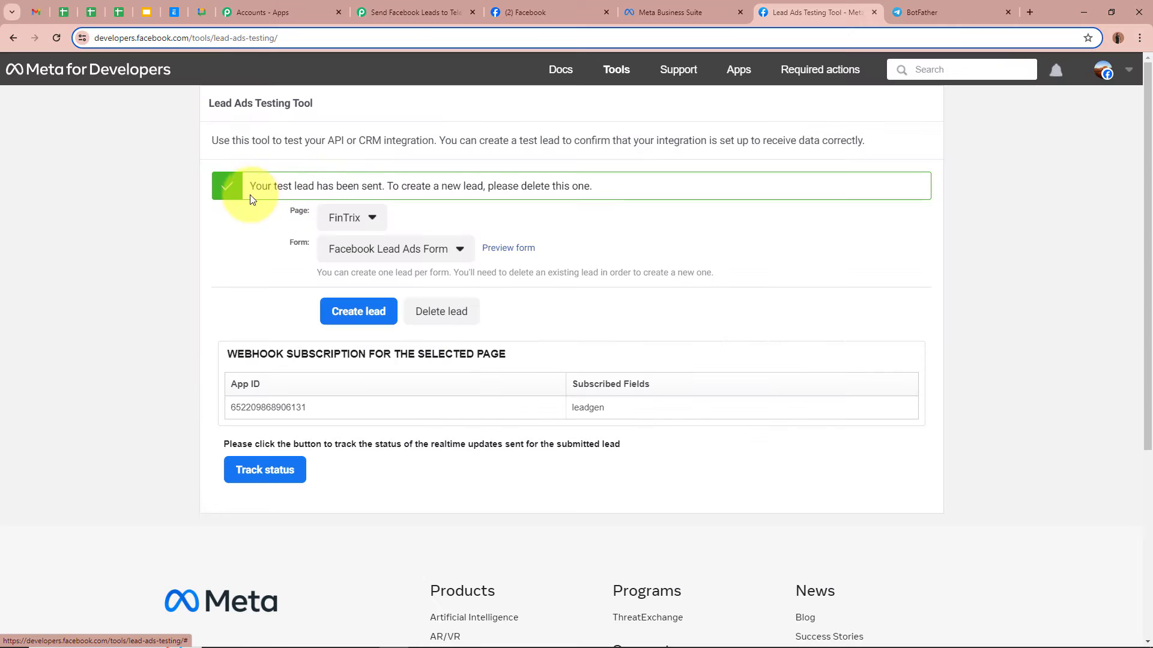
pyautogui.moveTo(248, 186); pyautogui.dragTo(248, 227)
pyautogui.click(97, 274)
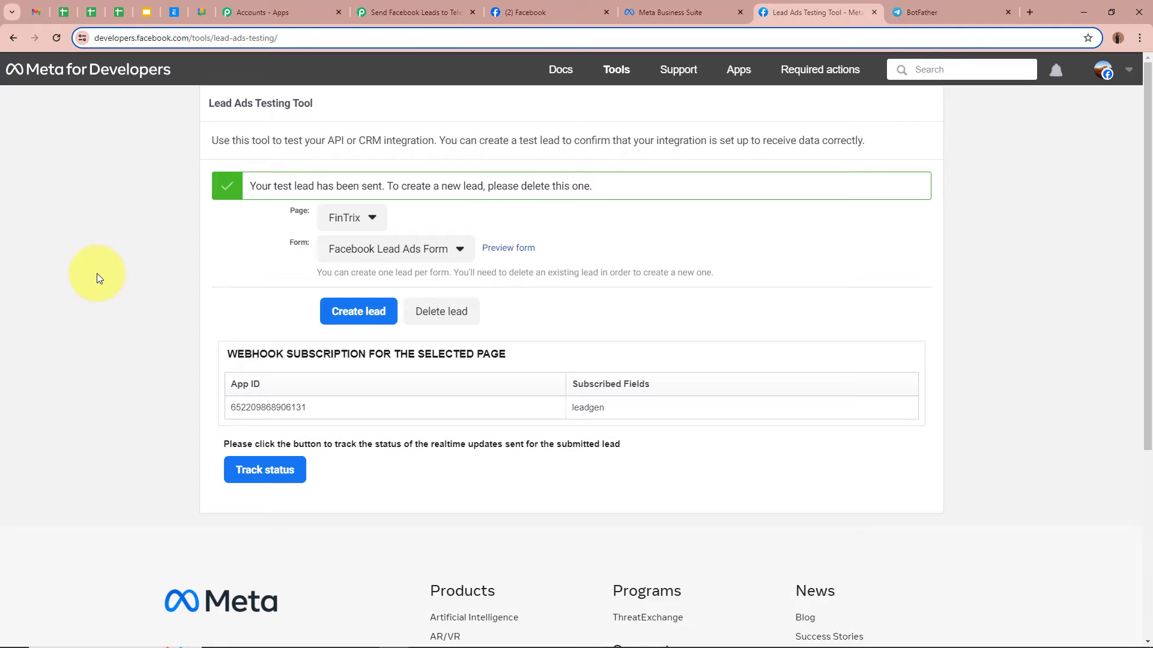
# - Review the test lead's name, email and phone in the trigger response, then collapse the trigger
pyautogui.click(414, 12)
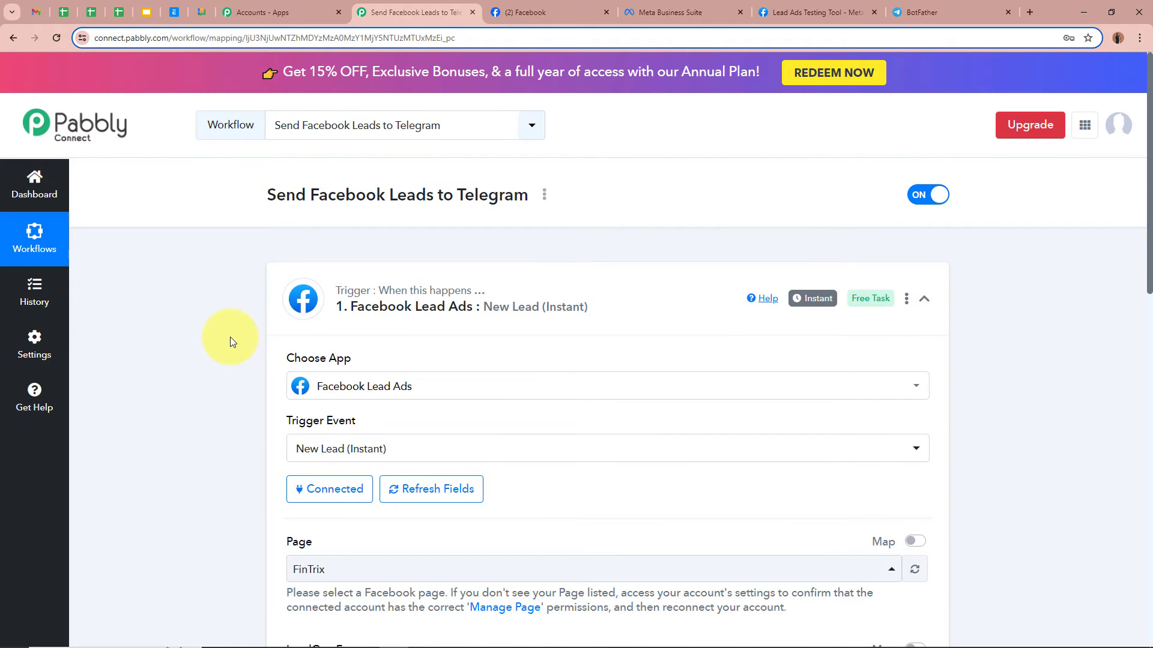
pyautogui.scroll(-5, 232, 338)
pyautogui.scroll(-4, 231, 333)
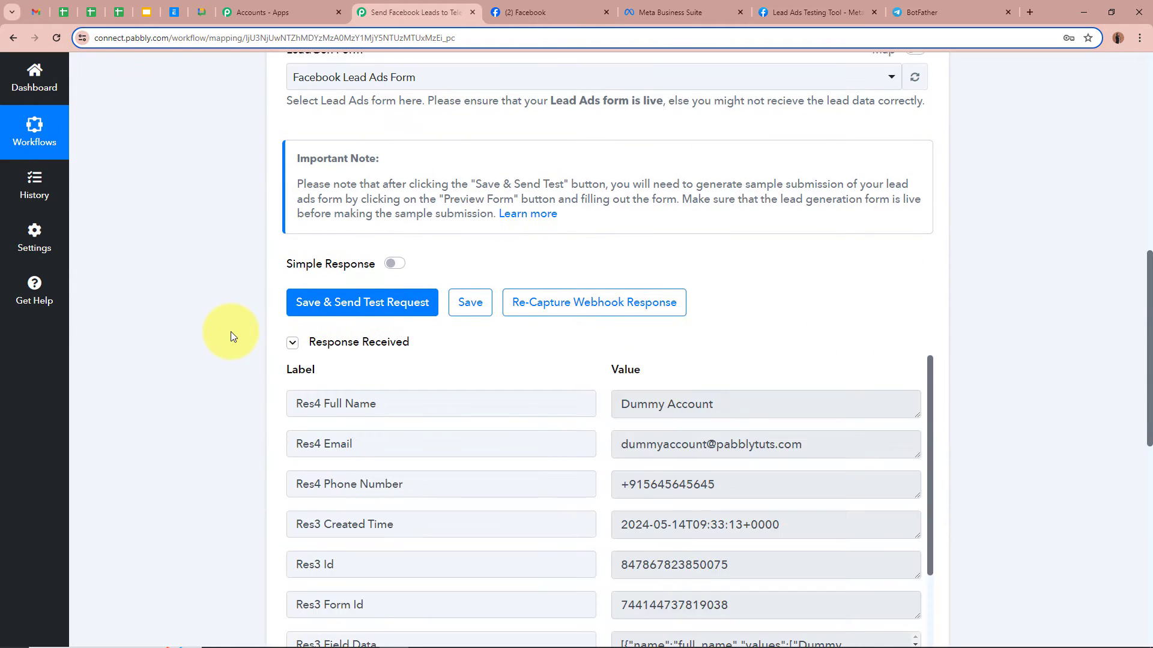
pyautogui.scroll(-3, 278, 380)
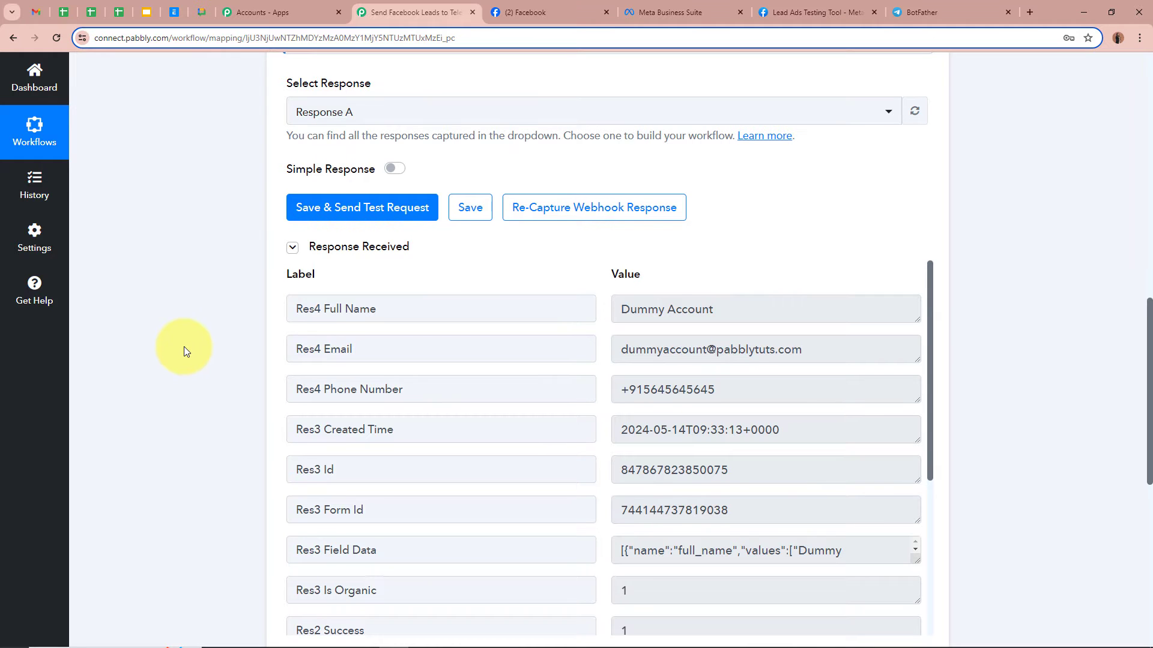
pyautogui.scroll(-1, 184, 347)
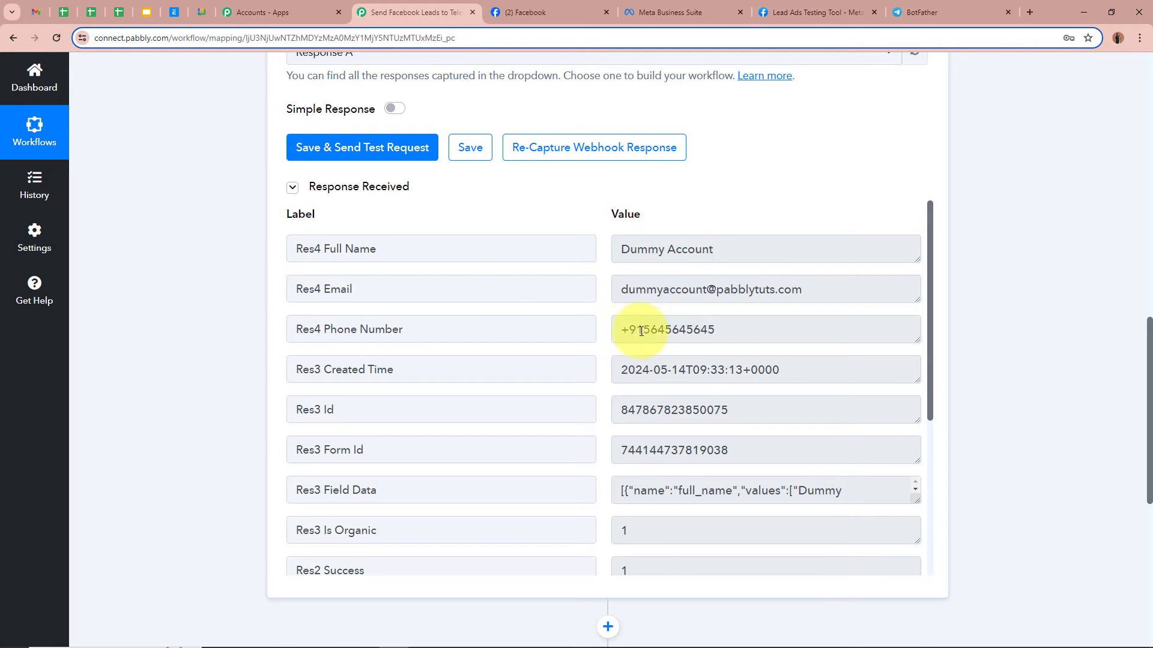
pyautogui.scroll(-1, 816, 533)
pyautogui.scroll(1, 816, 534)
pyautogui.scroll(1, 951, 461)
pyautogui.scroll(12, 950, 461)
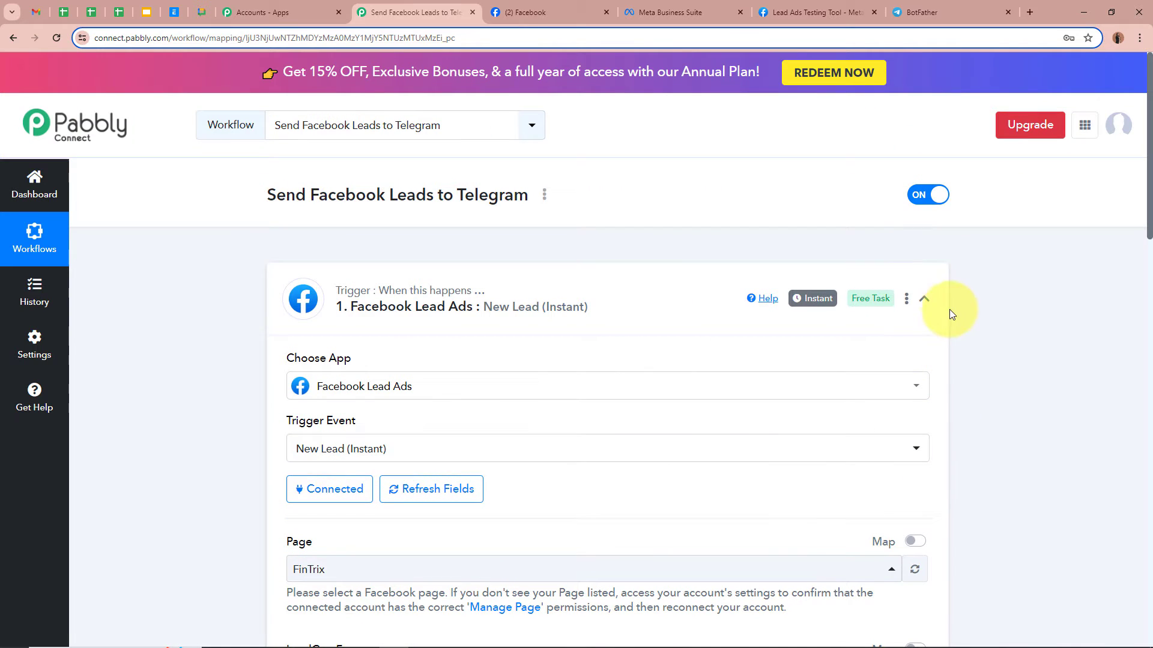
pyautogui.click(925, 300)
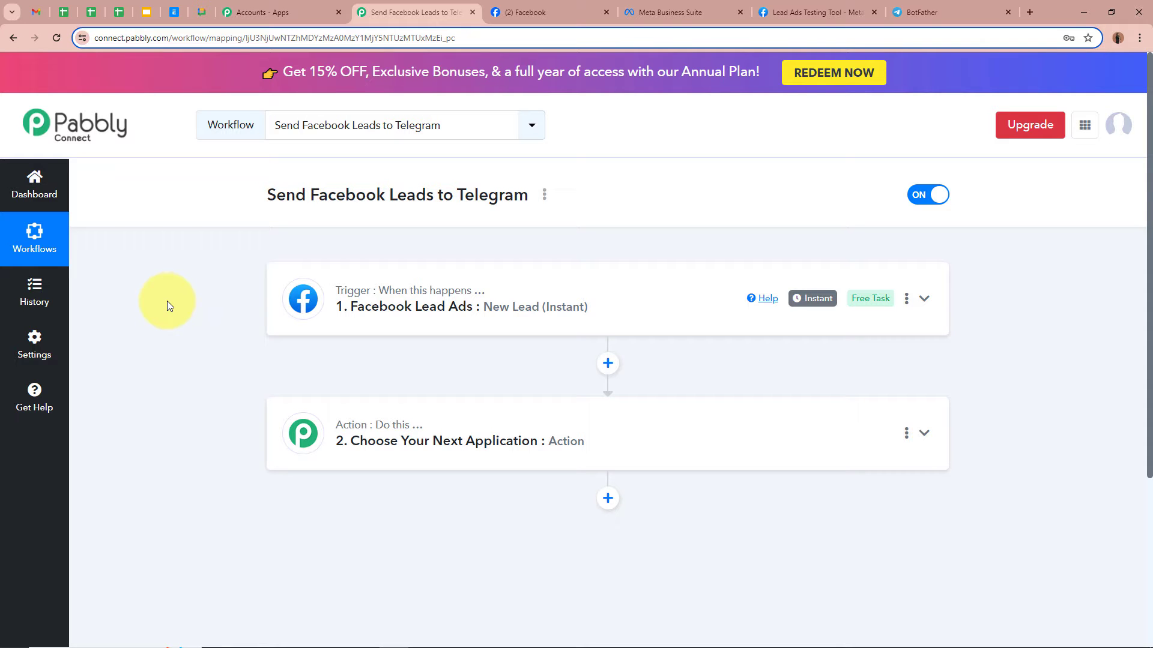
# - Set the action to Telegram Bot's 'Send a Text Message or Reply'
pyautogui.click(925, 433)
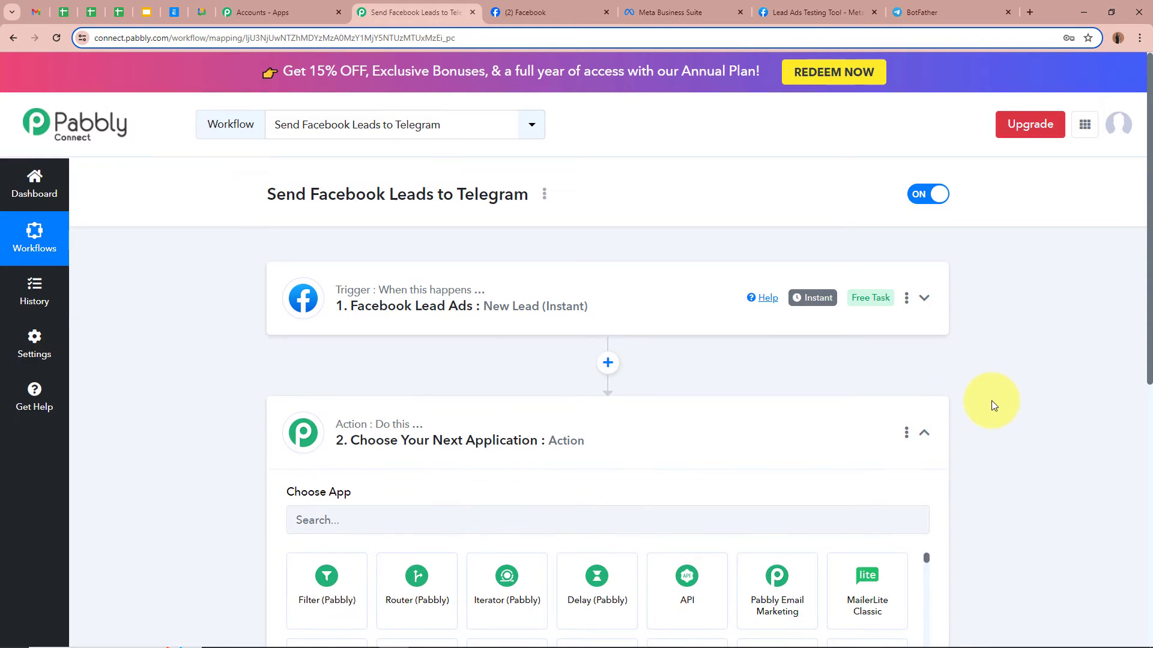
pyautogui.scroll(-3, 992, 401)
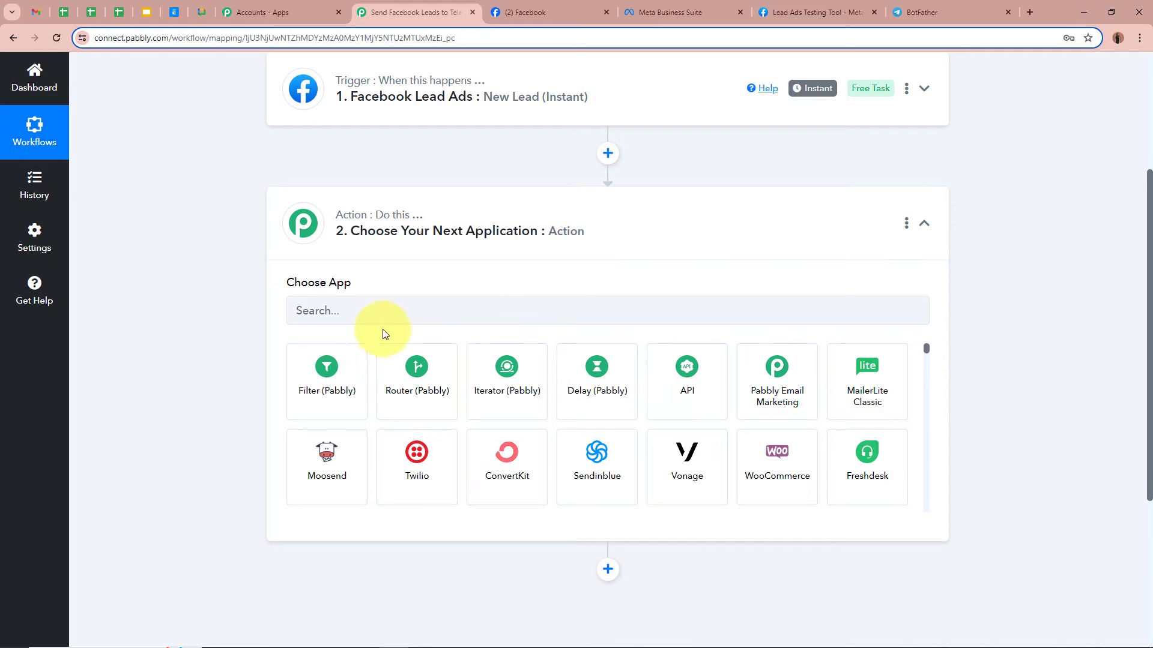
pyautogui.click(363, 302)
pyautogui.write('T')
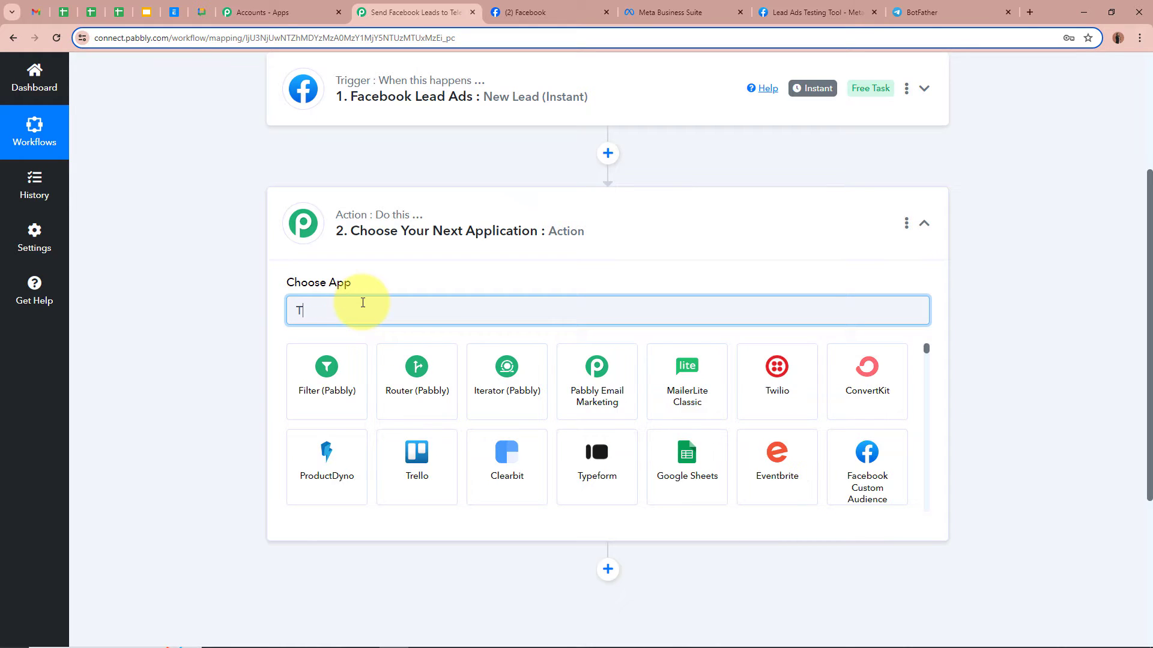
pyautogui.write('el')
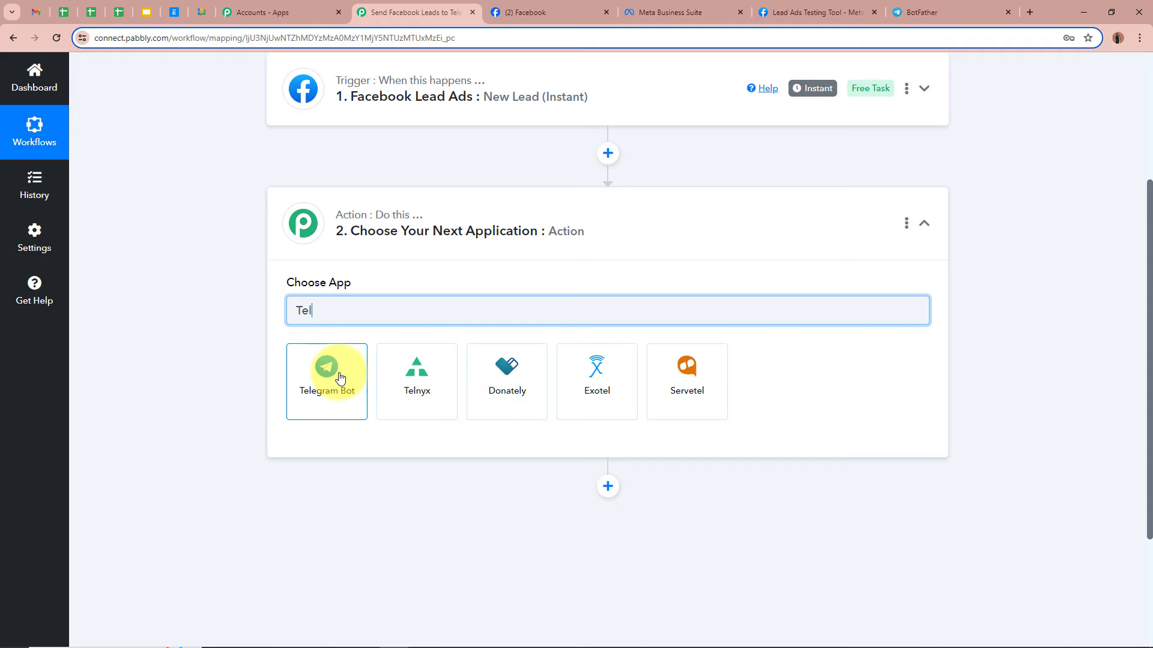
pyautogui.click(329, 369)
pyautogui.click(335, 377)
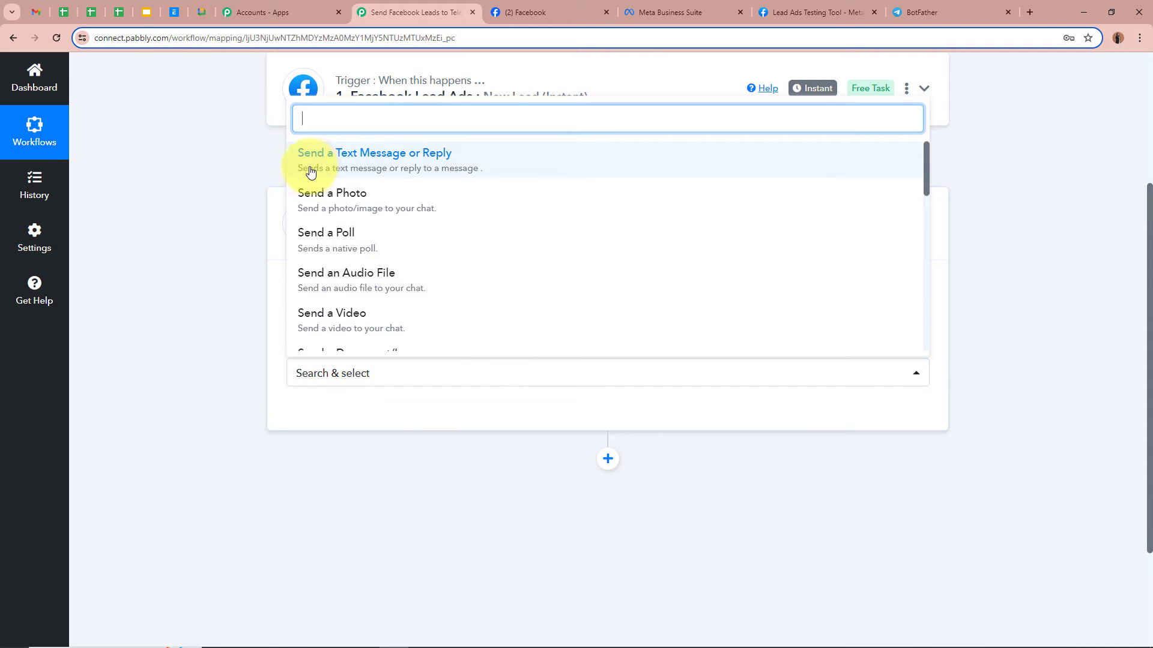
pyautogui.click(471, 172)
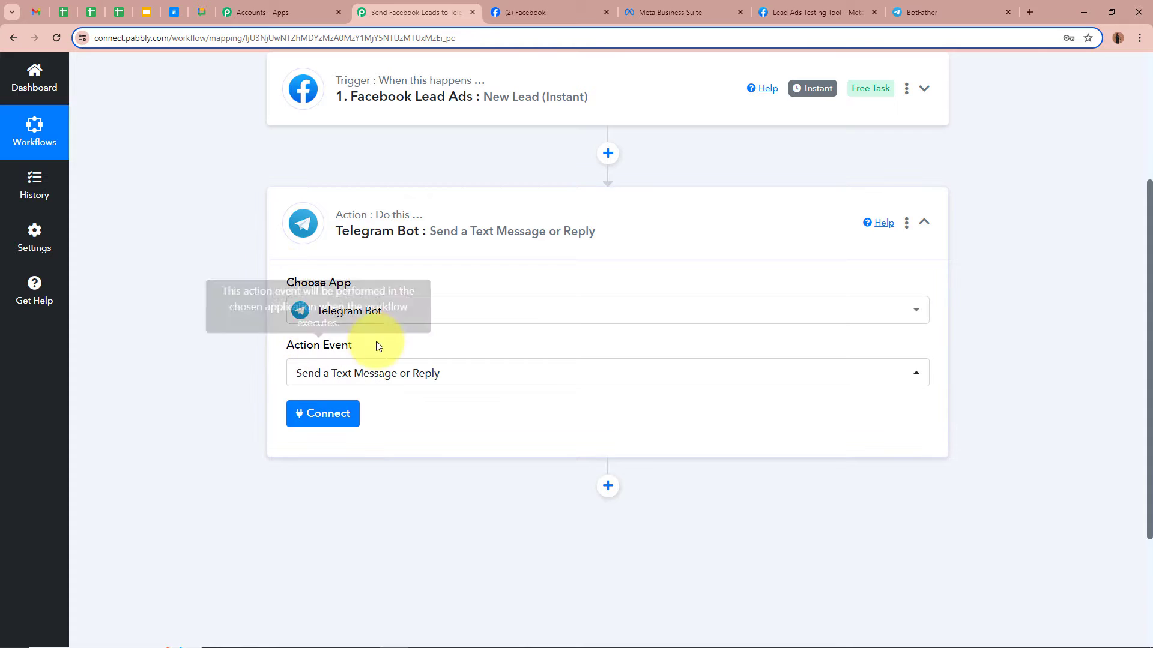
pyautogui.scroll(-2, 282, 330)
# - Start a new Telegram bot connection and switch to the BotFather chat
pyautogui.click(333, 303)
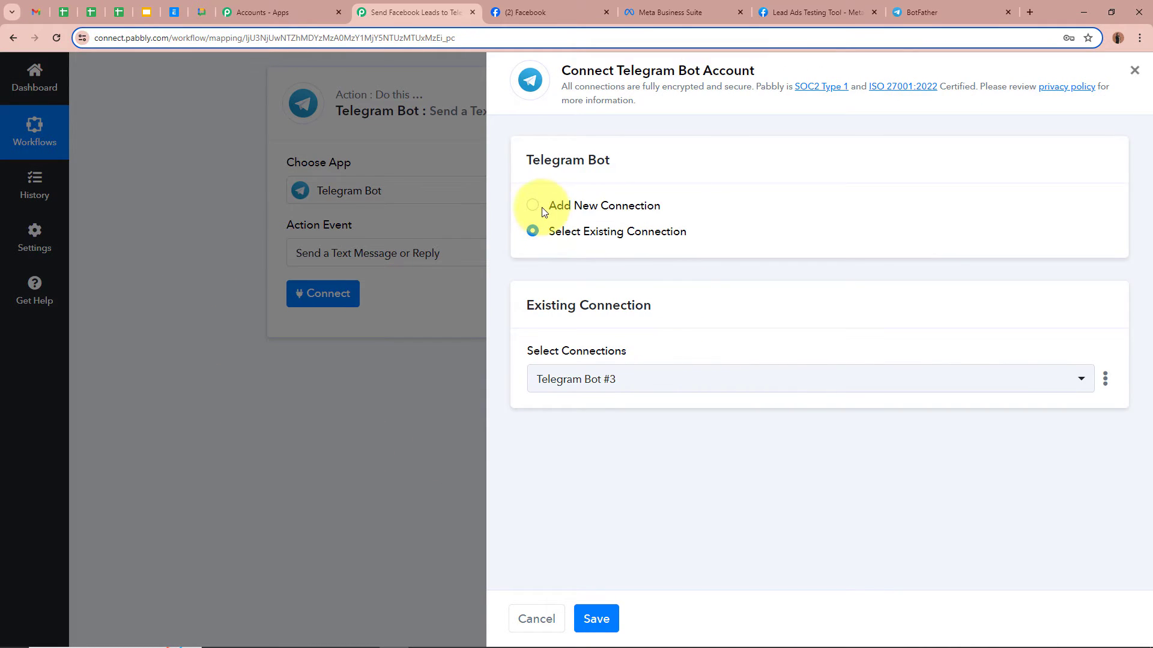
pyautogui.click(532, 206)
pyautogui.scroll(-1, 873, 254)
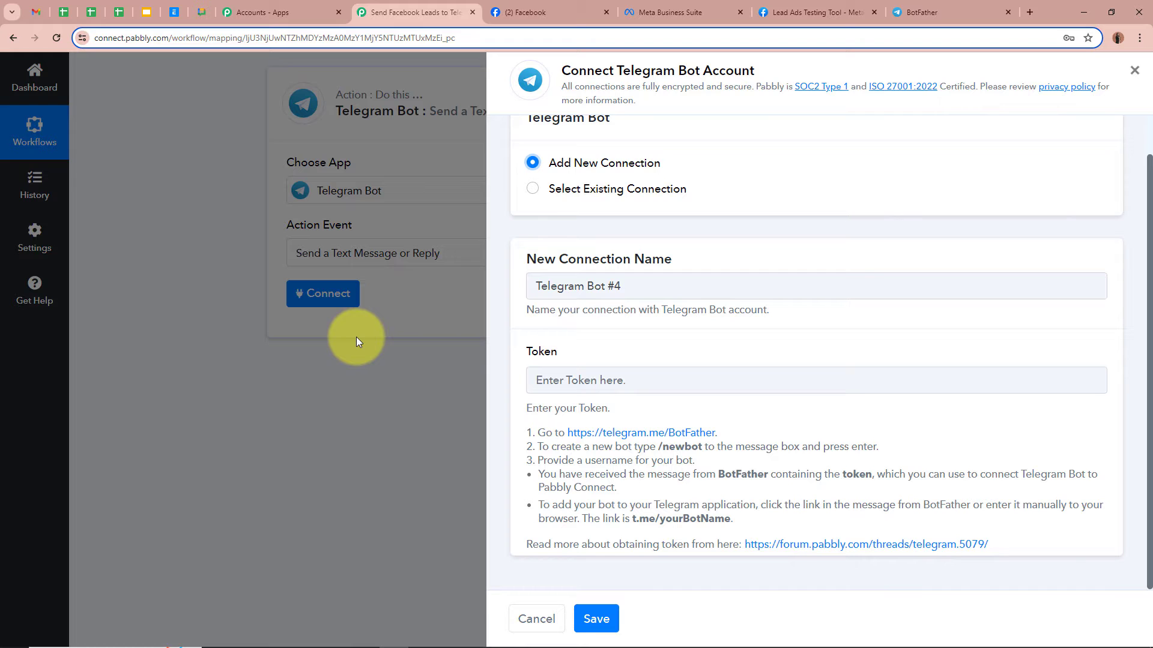
pyautogui.click(980, 6)
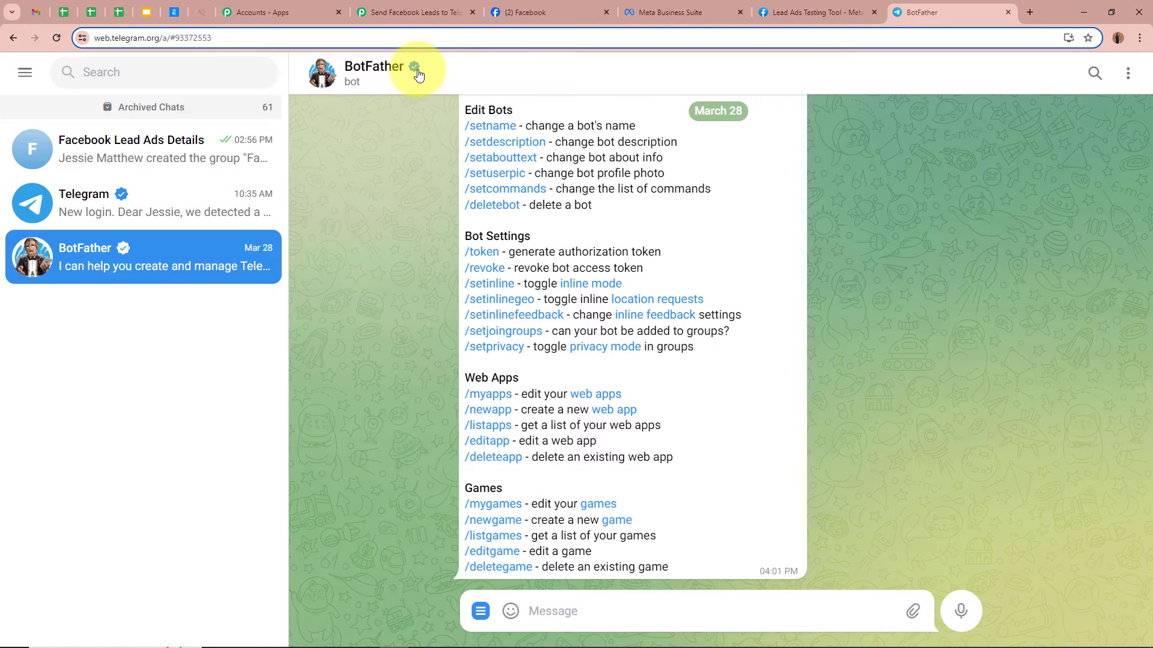
# - In BotFather, start /newbot and name the bot FacebookLeadAds
pyautogui.click(157, 74)
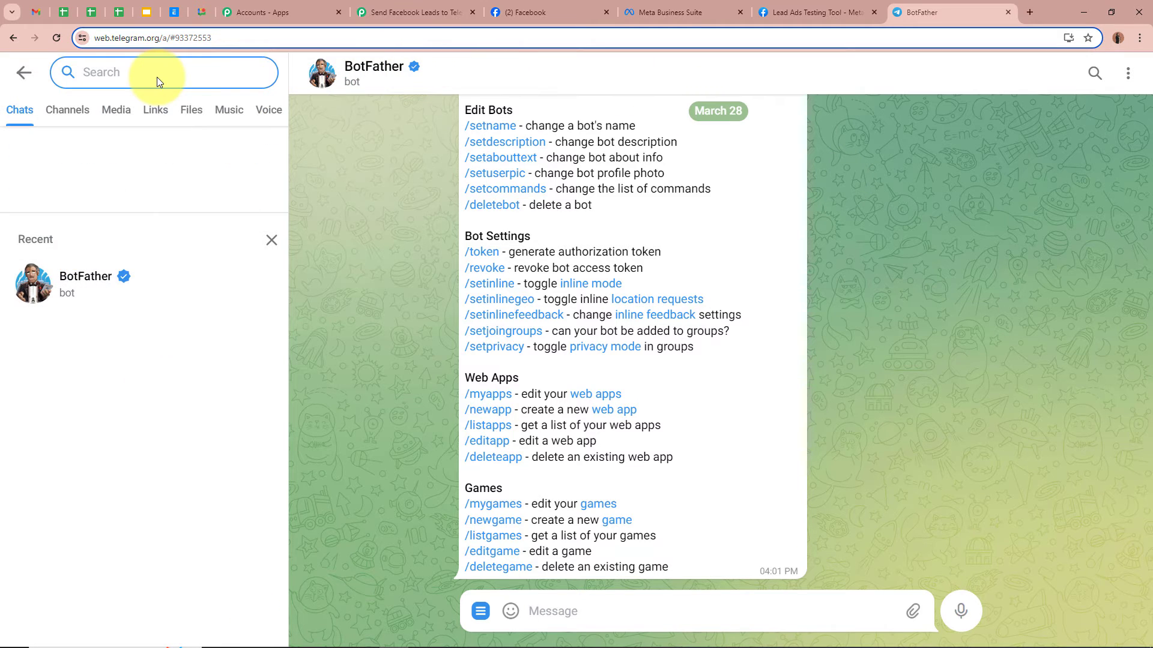
pyautogui.write('Bot')
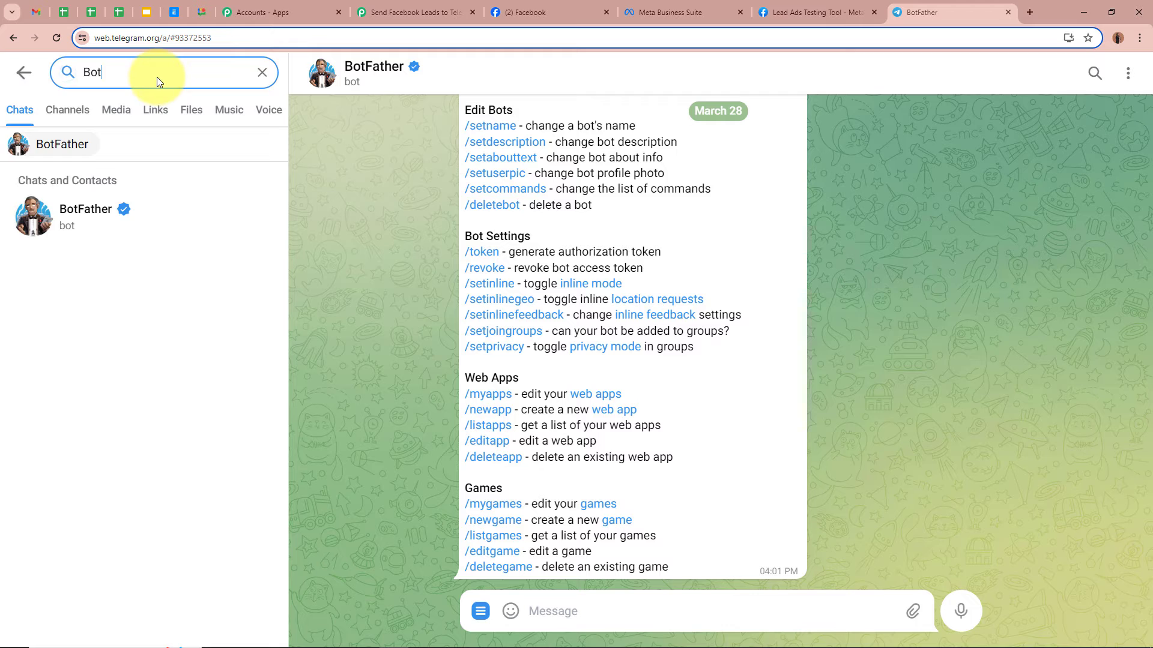
pyautogui.click(137, 205)
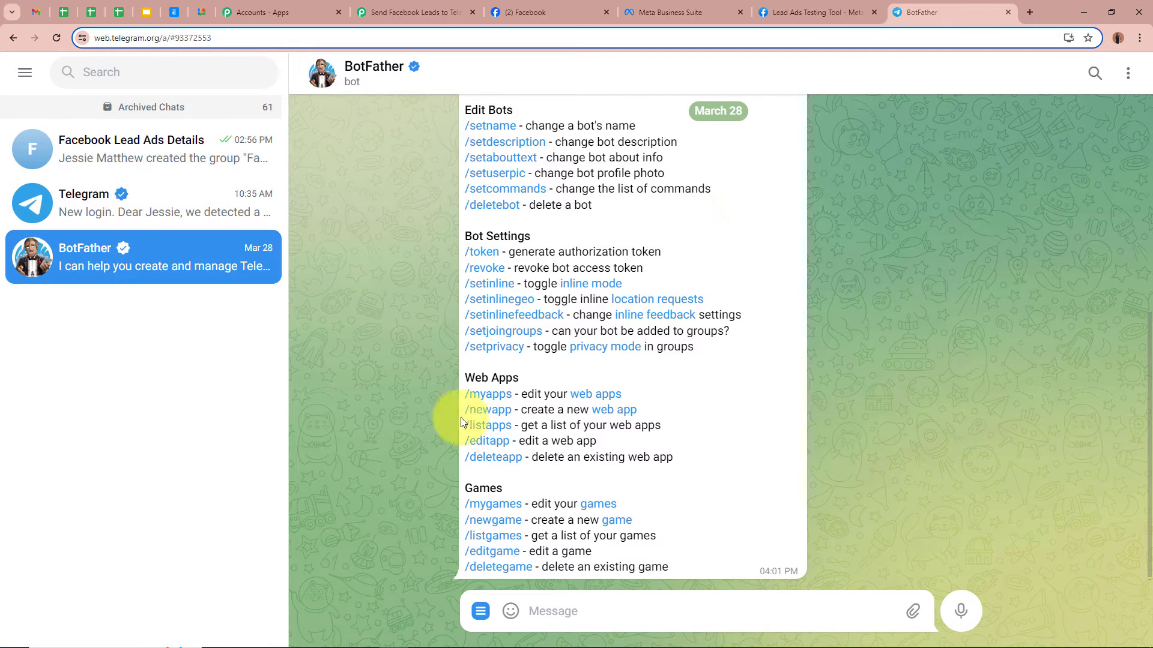
pyautogui.scroll(4, 858, 453)
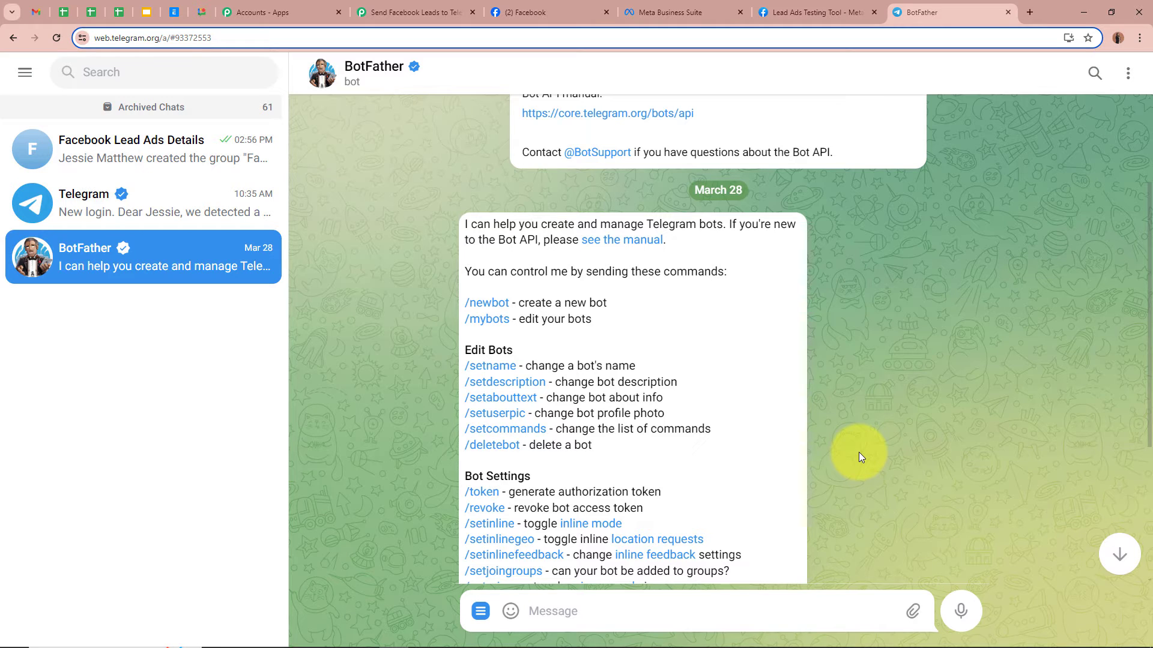
pyautogui.click(487, 306)
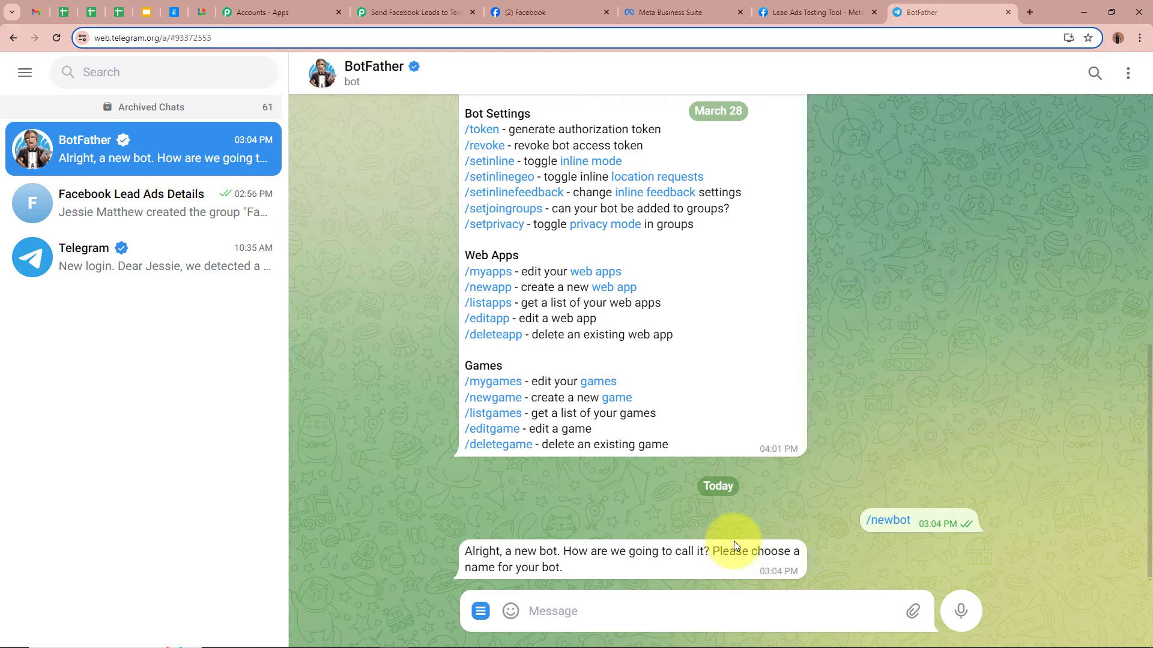
pyautogui.click(707, 610)
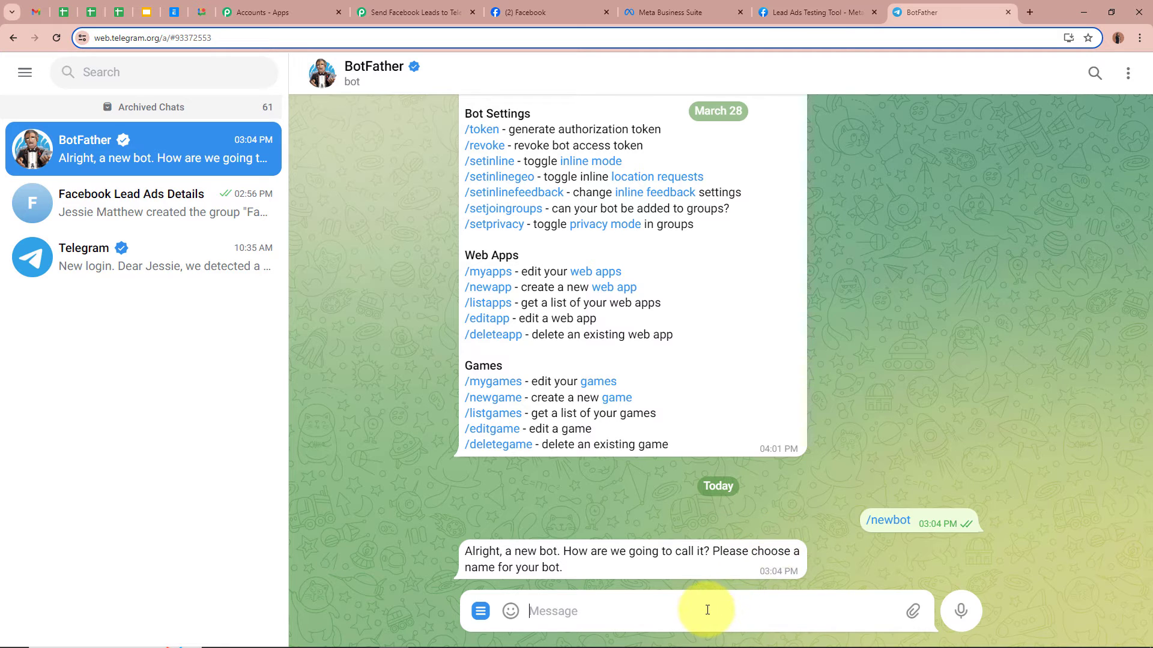
pyautogui.write('FacebookLeadAds')
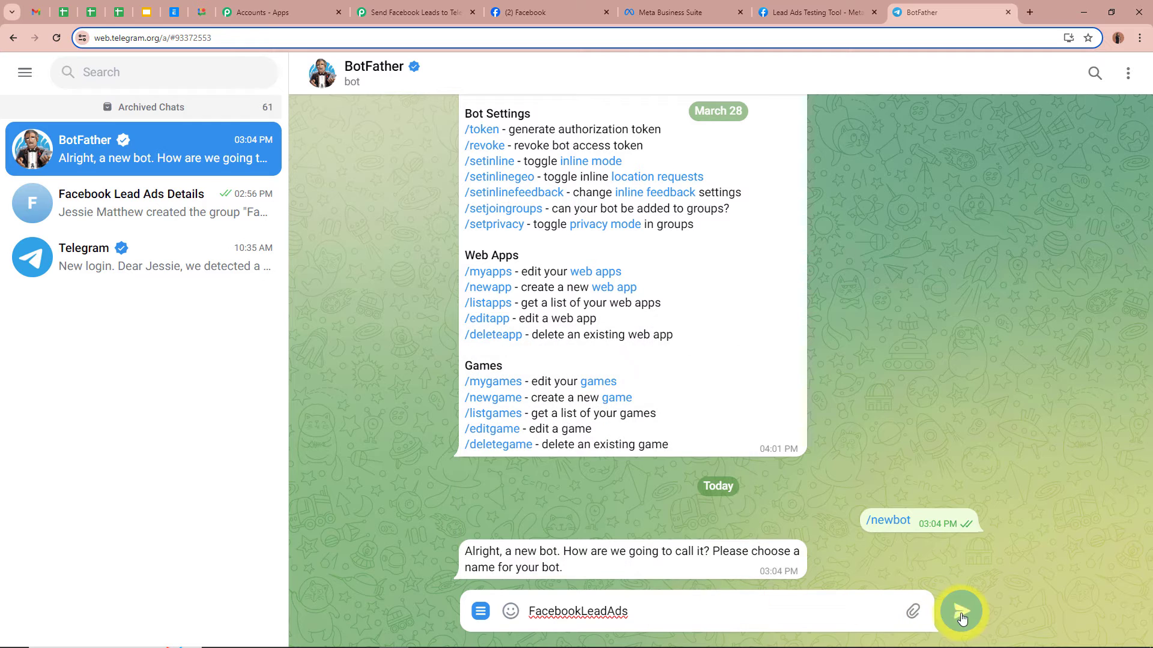
pyautogui.click(961, 610)
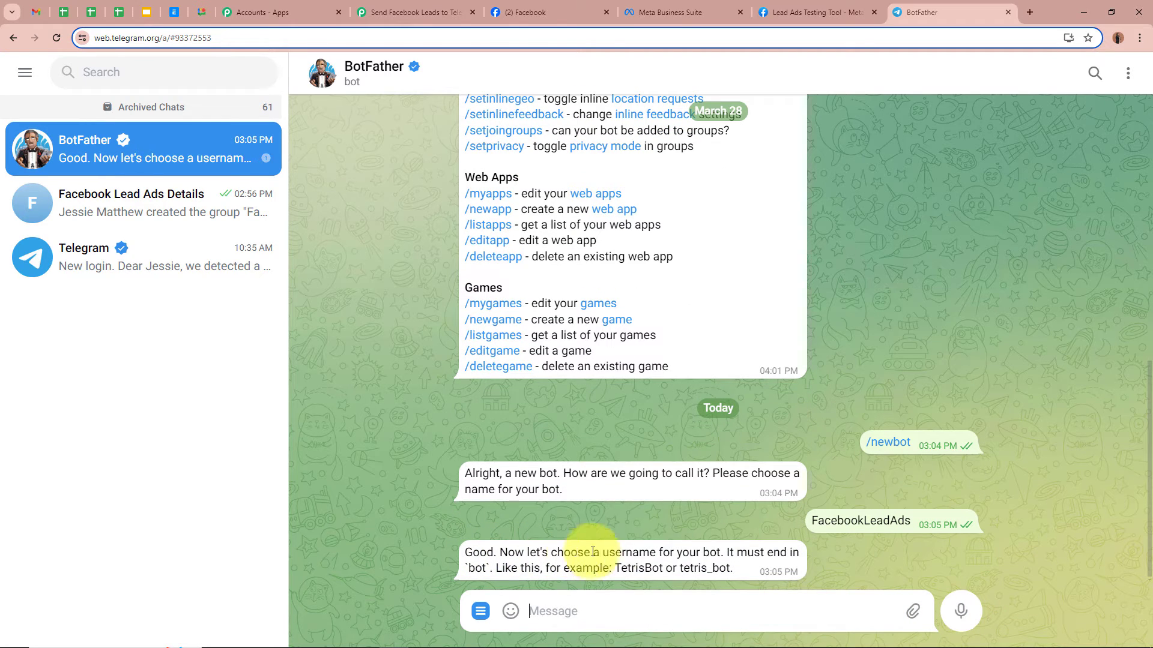
# - Give the bot username FacebookLeadAds1234_bot, copy its API token, and return to Pabbly's token field
pyautogui.moveTo(913, 521); pyautogui.dragTo(790, 529)
pyautogui.hotkey('ctrl', 'c')
pyautogui.click(575, 611)
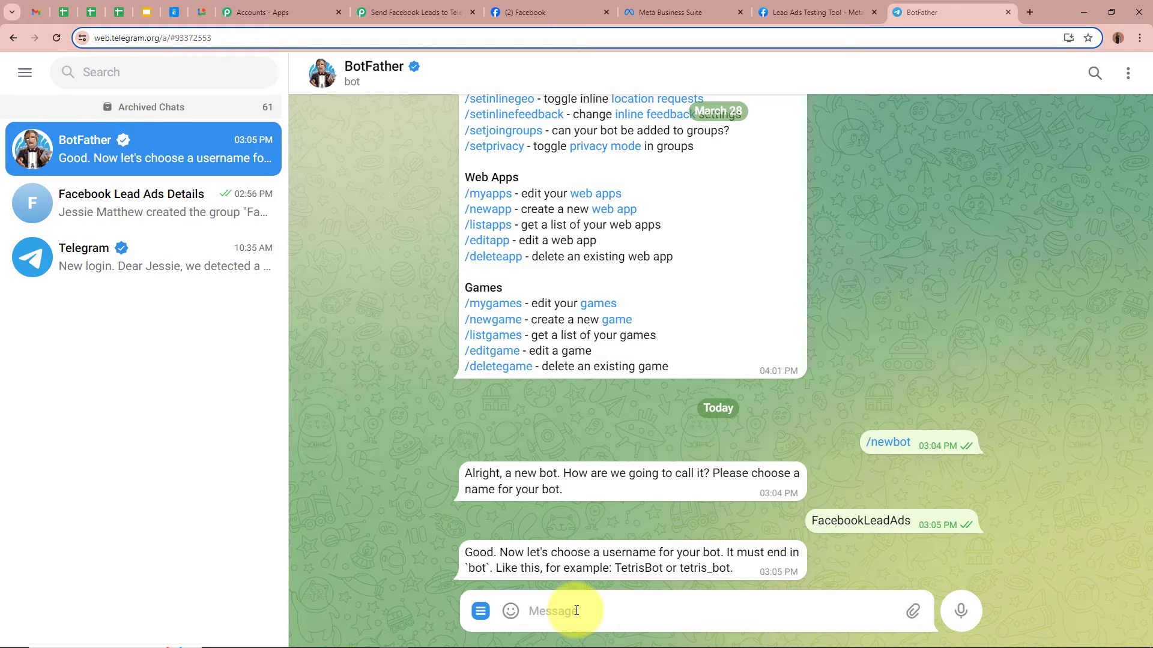
pyautogui.hotkey('ctrl', 'v')
pyautogui.write('12')
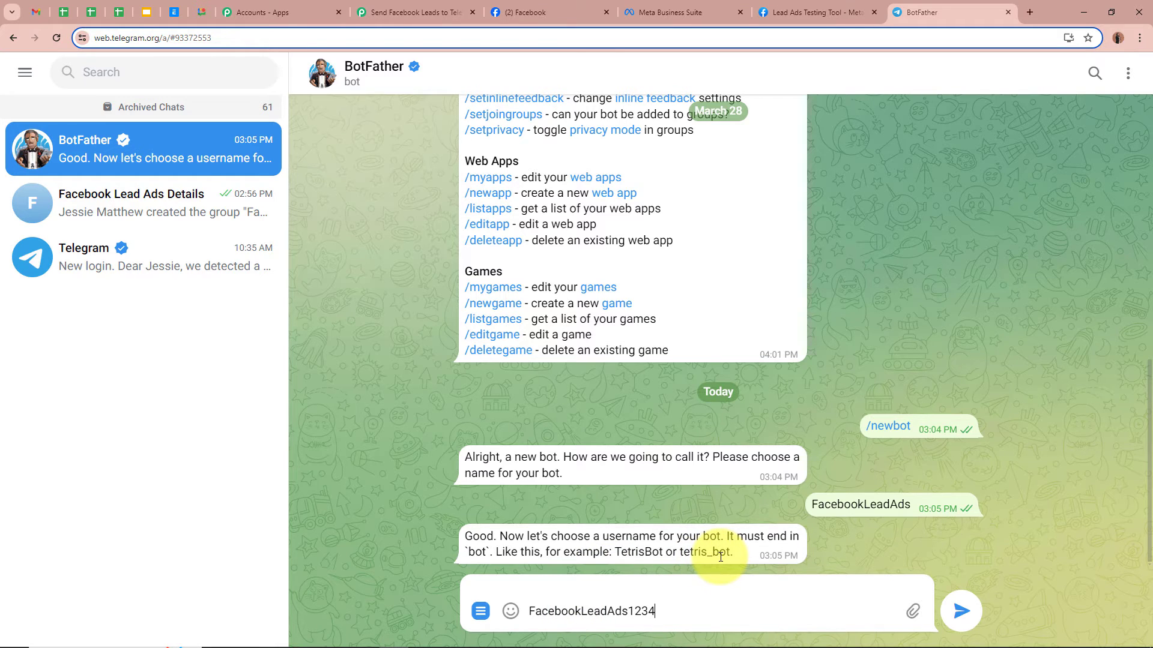
pyautogui.write('_bot')
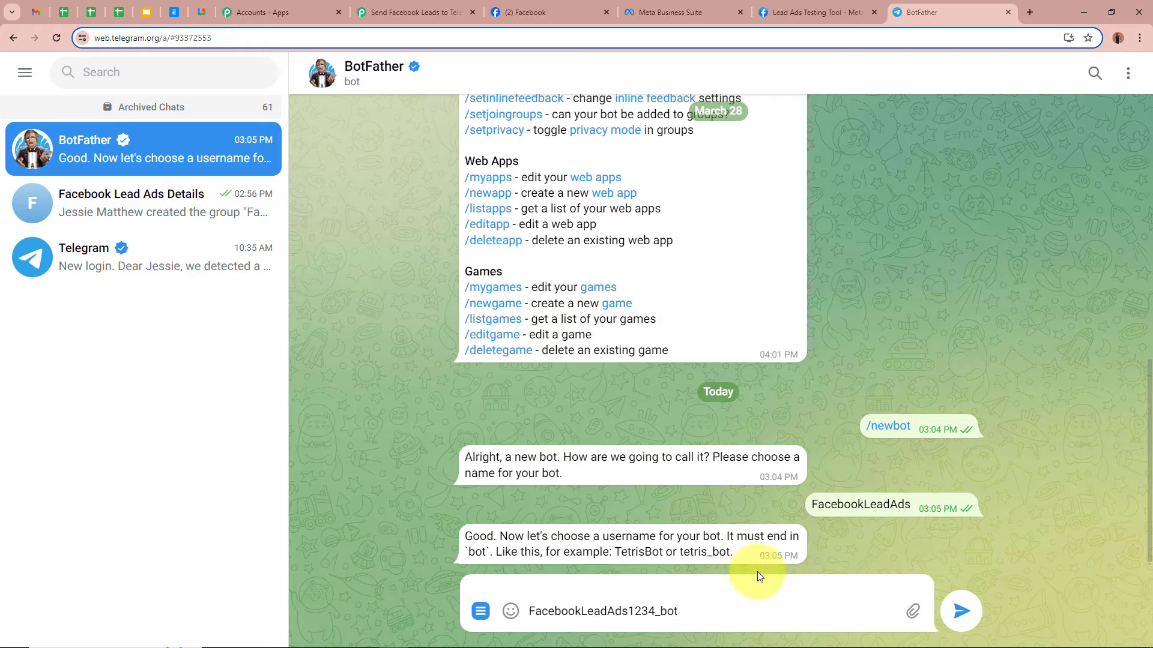
pyautogui.click(961, 610)
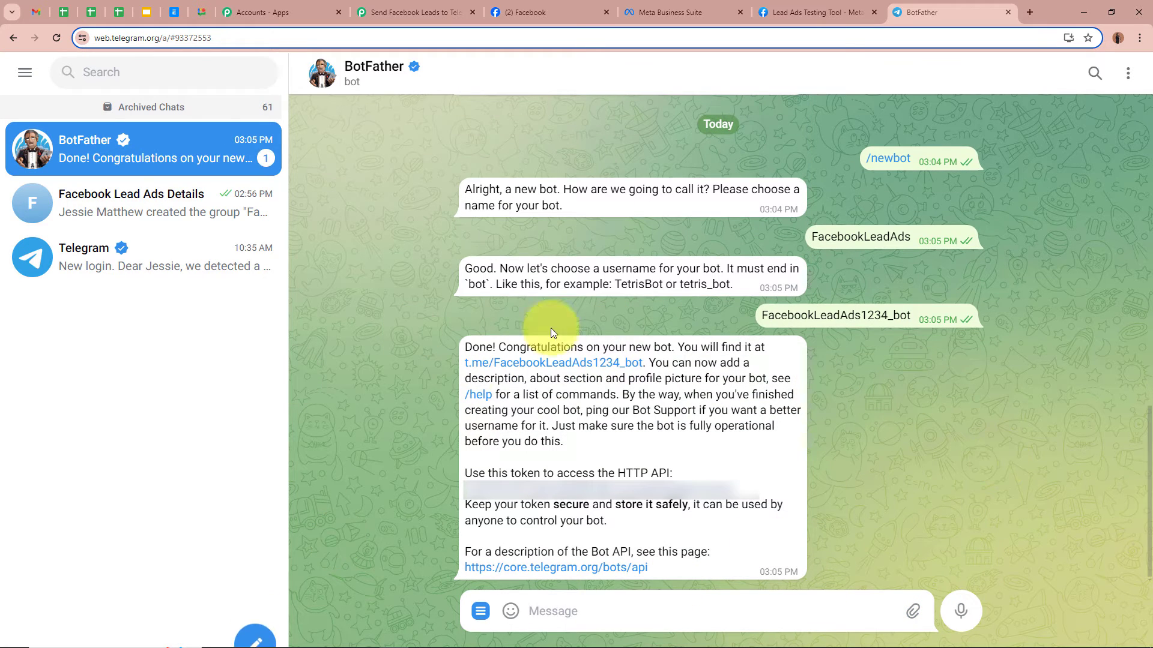
pyautogui.click(593, 496)
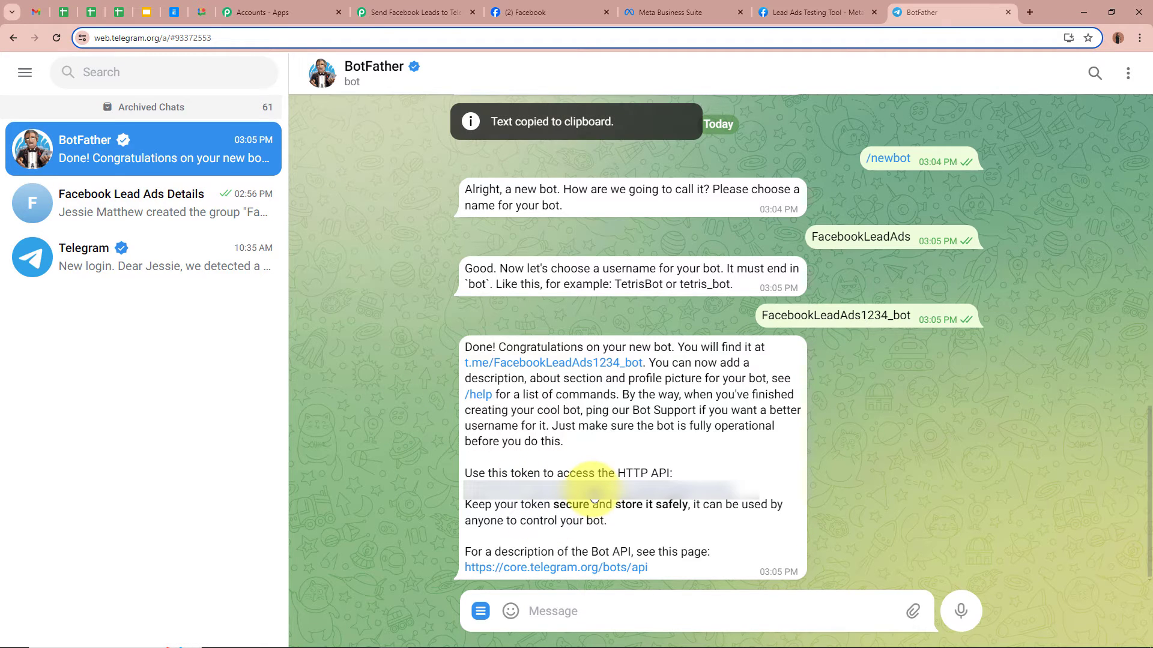
pyautogui.click(382, 13)
pyautogui.click(666, 375)
# - Save the Telegram Bot connection in Pabbly using the pasted BotFather token, then return to BotFather
pyautogui.hotkey('ctrl', 'v')
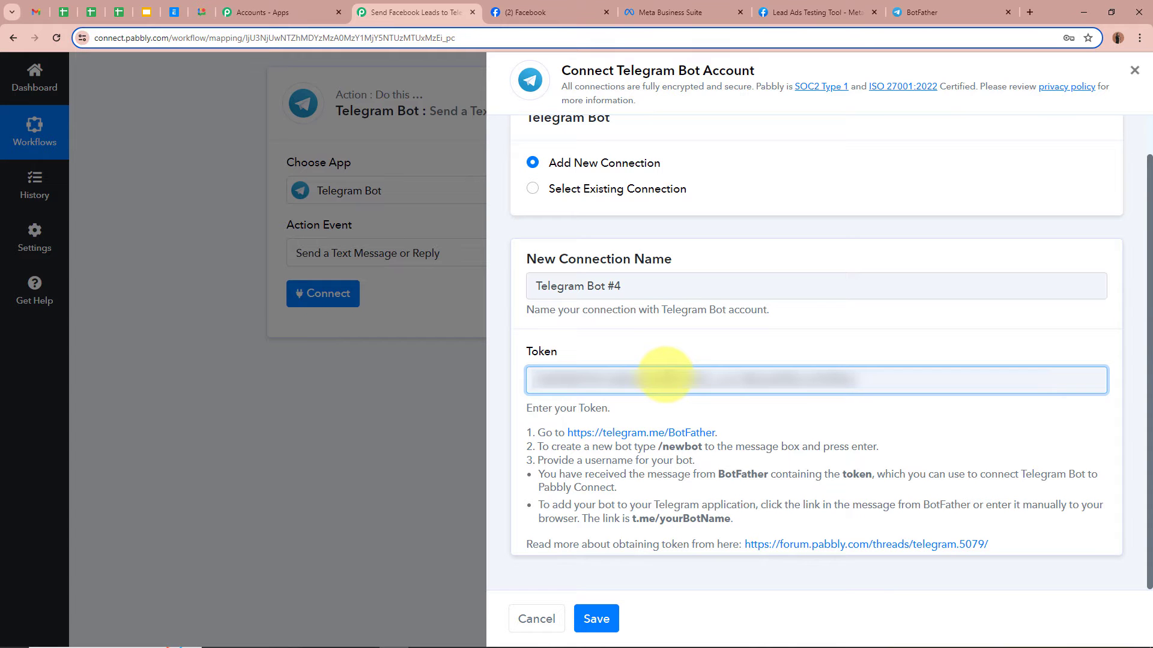
pyautogui.click(596, 618)
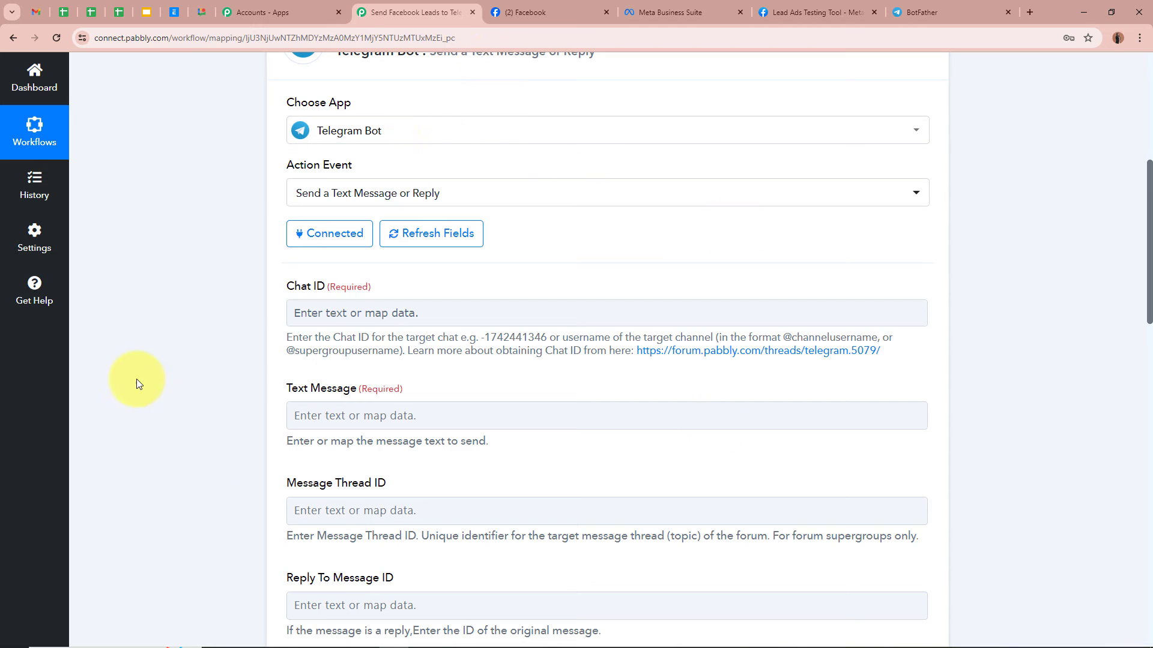
pyautogui.scroll(-2, 132, 354)
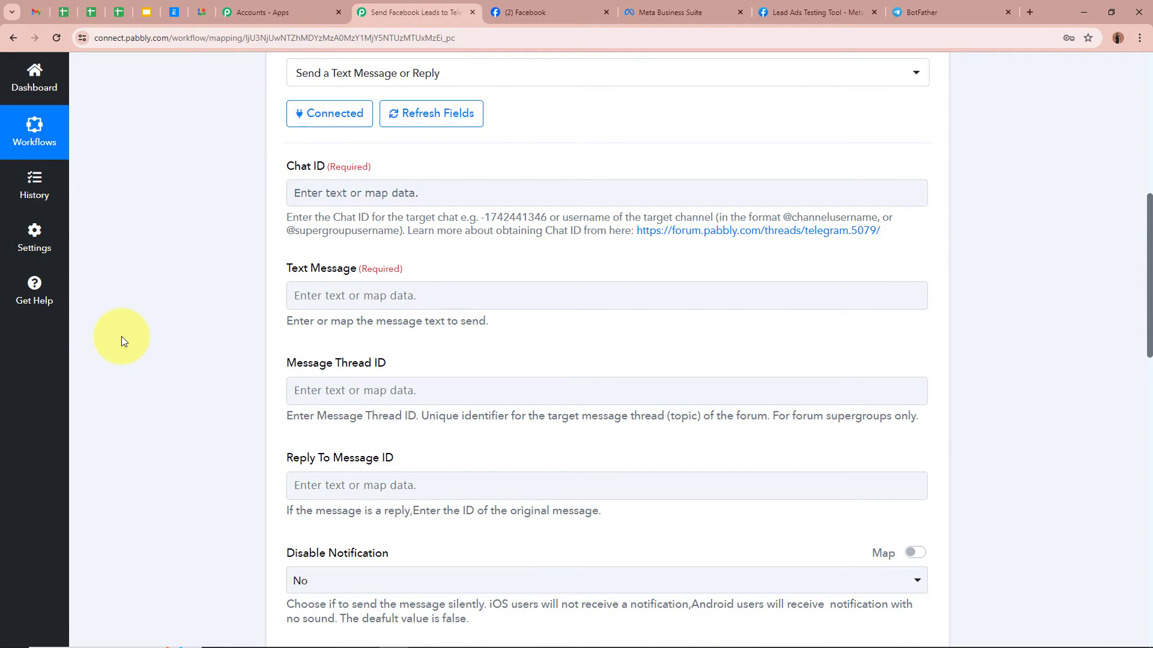
pyautogui.click(930, 9)
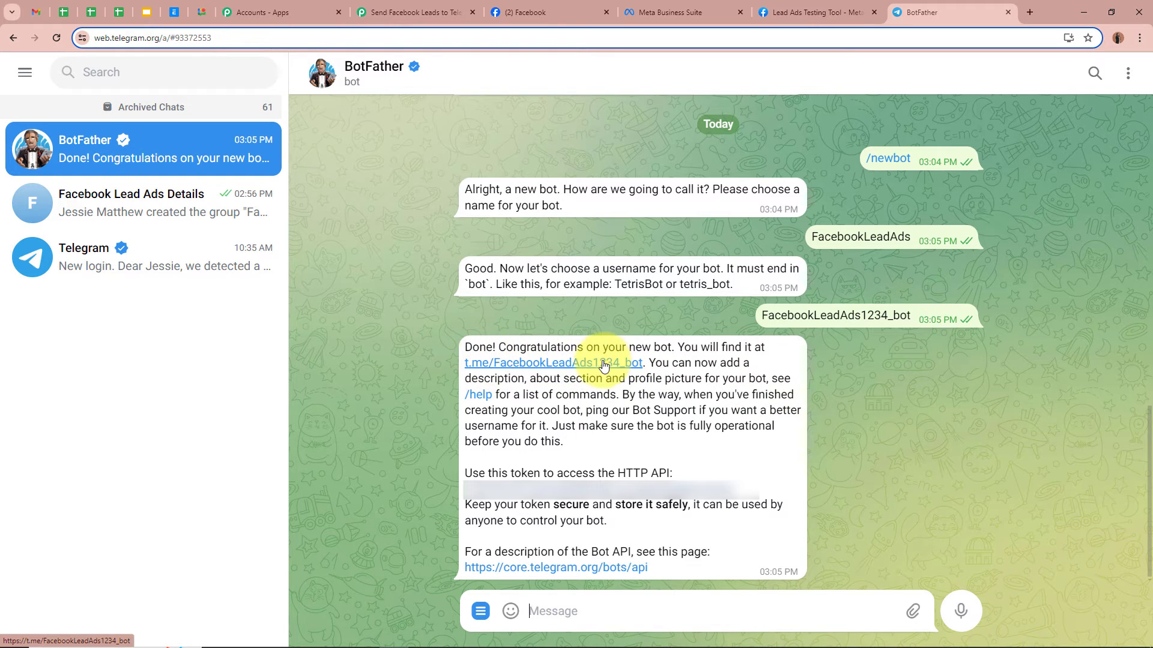
# - Send /start to FacebookLeadAds1234_bot via its t.me link, then open the 'Facebook Lead Ads Details' group
pyautogui.click(553, 363)
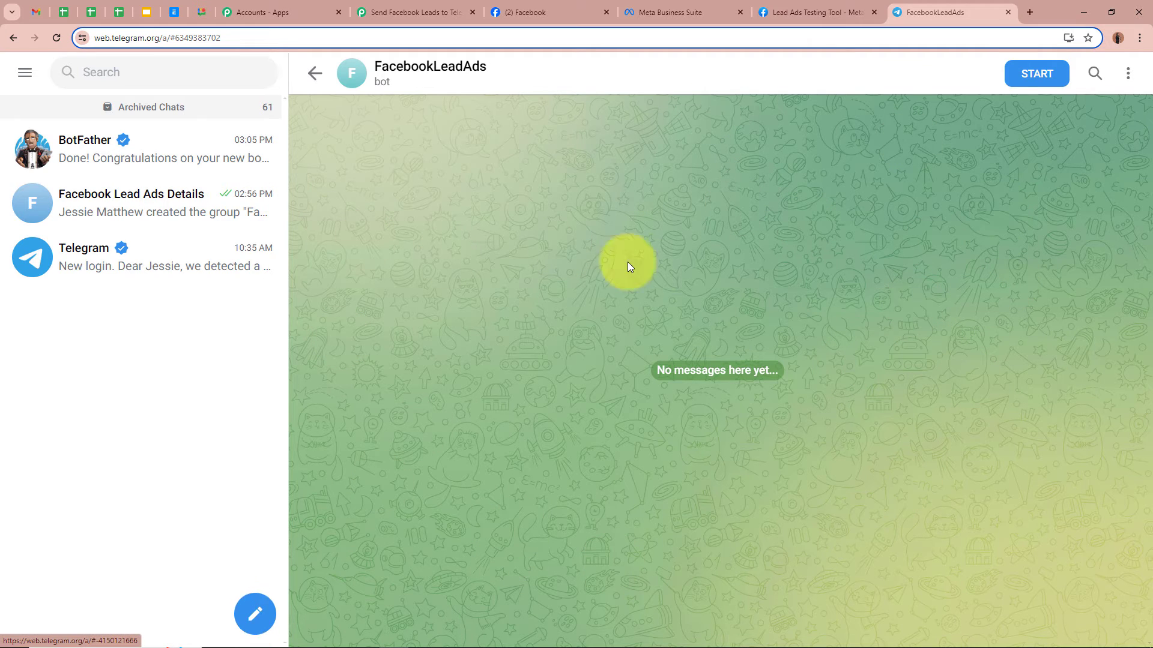
pyautogui.click(1020, 78)
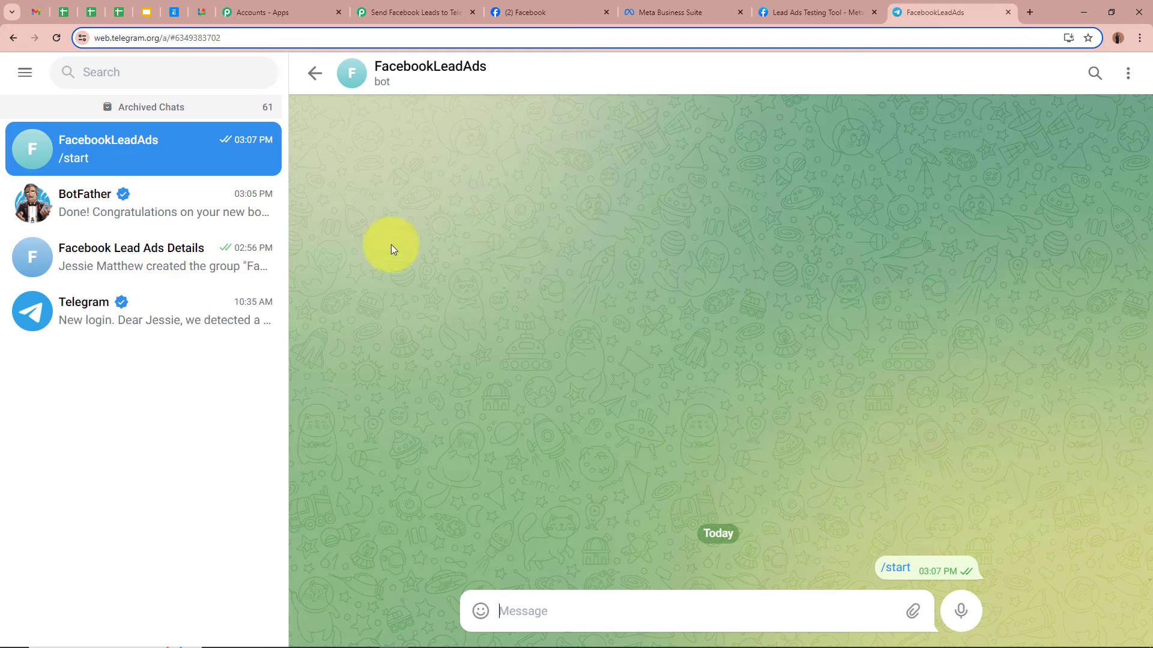
pyautogui.click(198, 267)
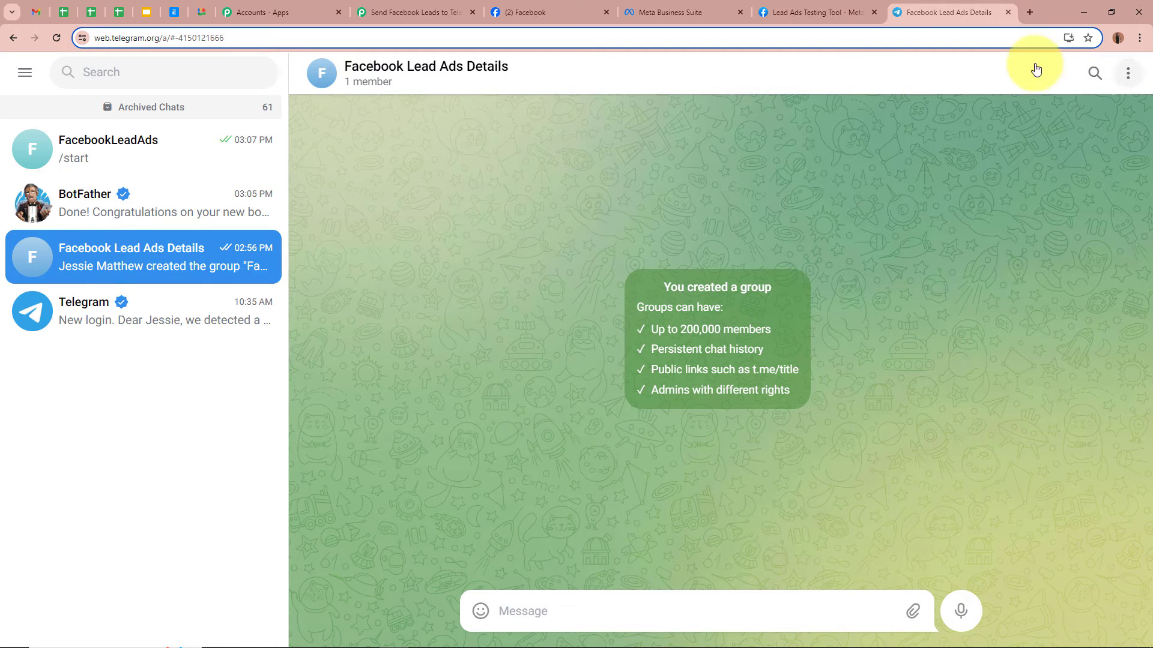
# - In the group's info panel, invite the FacebookLeadAds bot as a member and admin
pyautogui.click(455, 75)
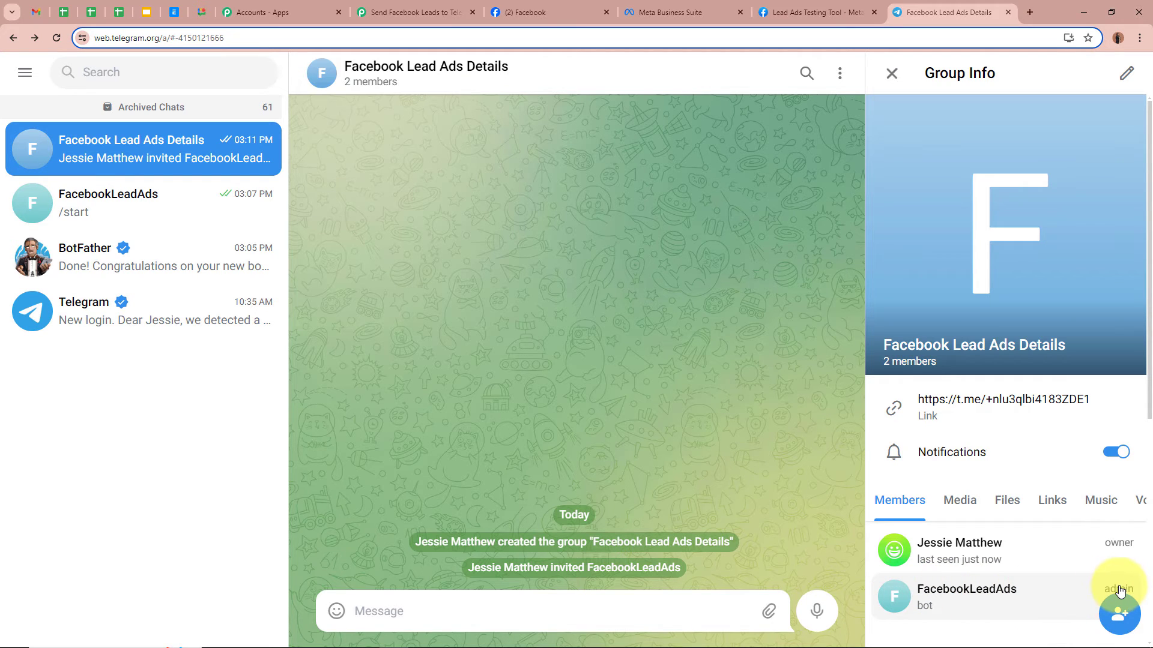
pyautogui.click(891, 73)
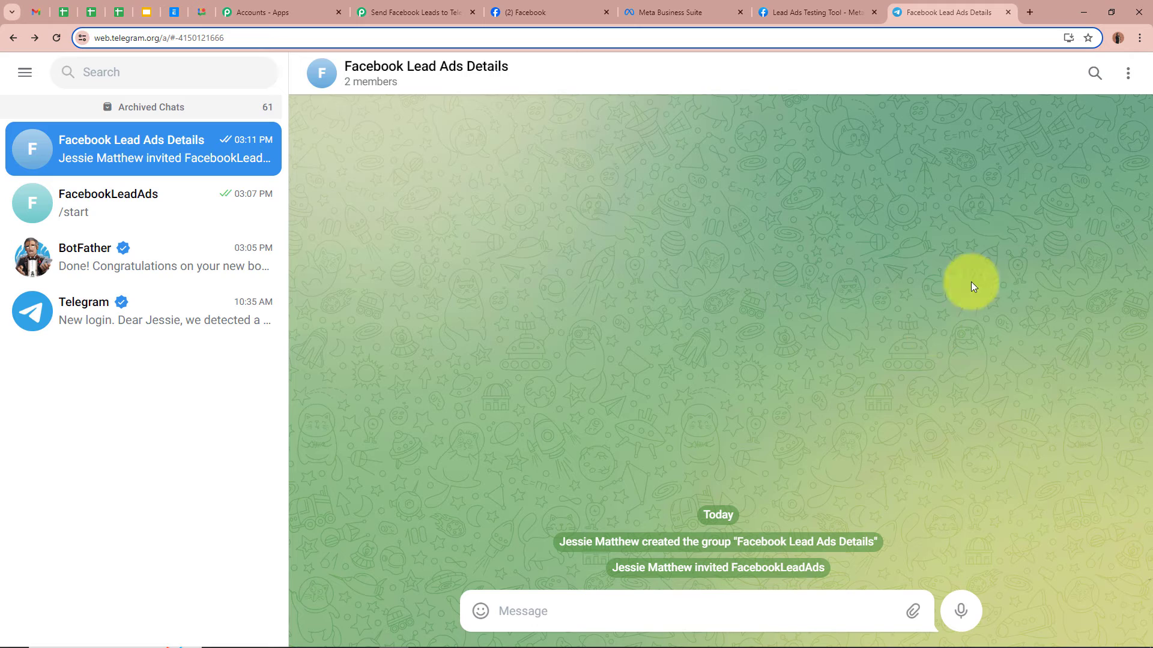
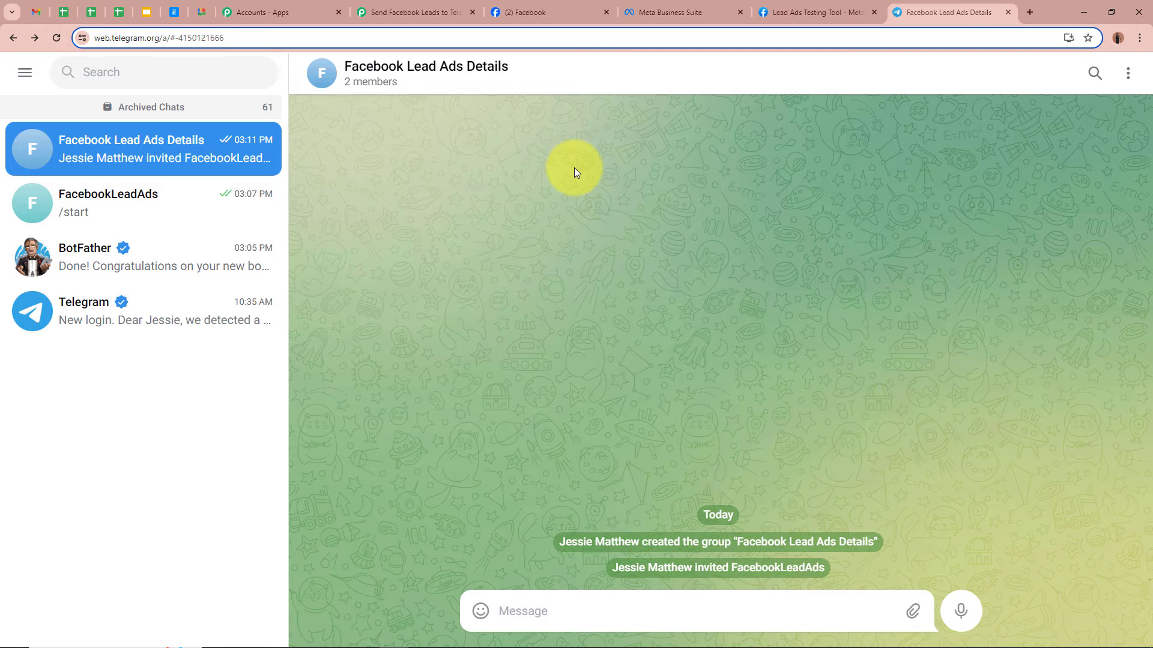
pyautogui.click(392, 11)
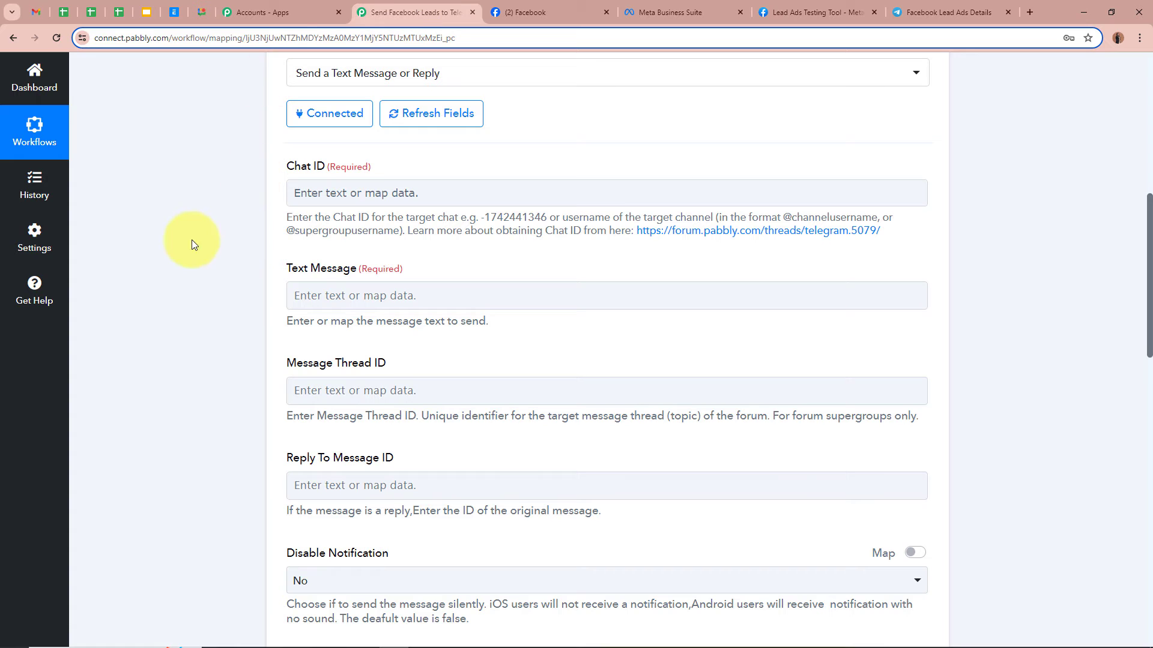
pyautogui.scroll(2, 193, 270)
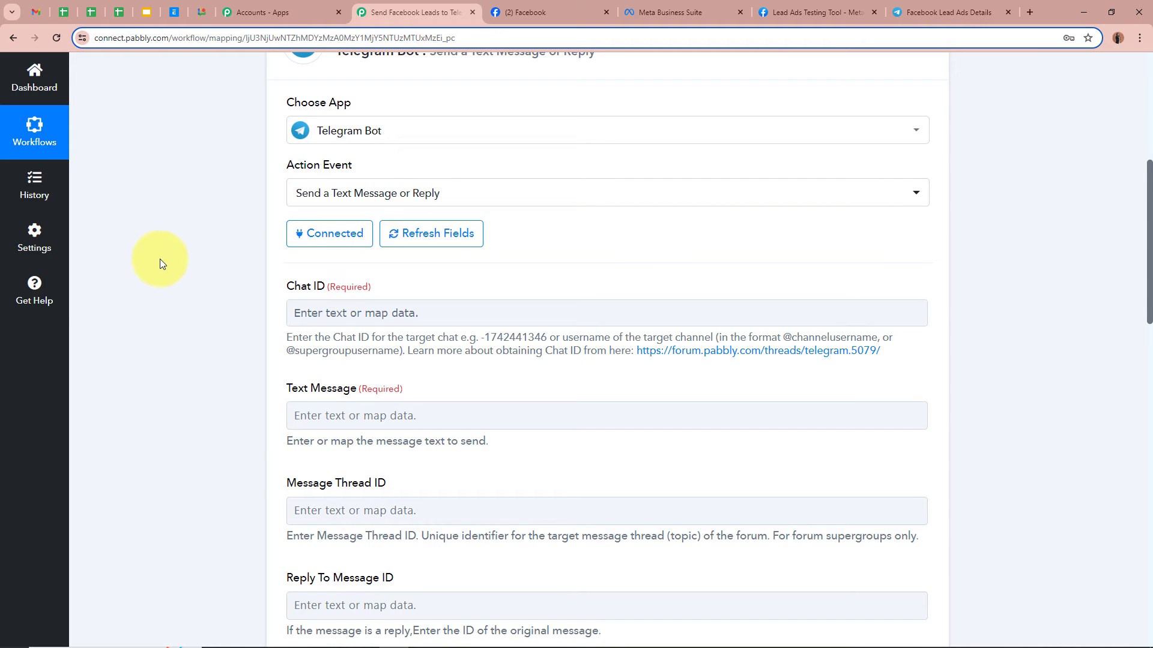
pyautogui.click(949, 12)
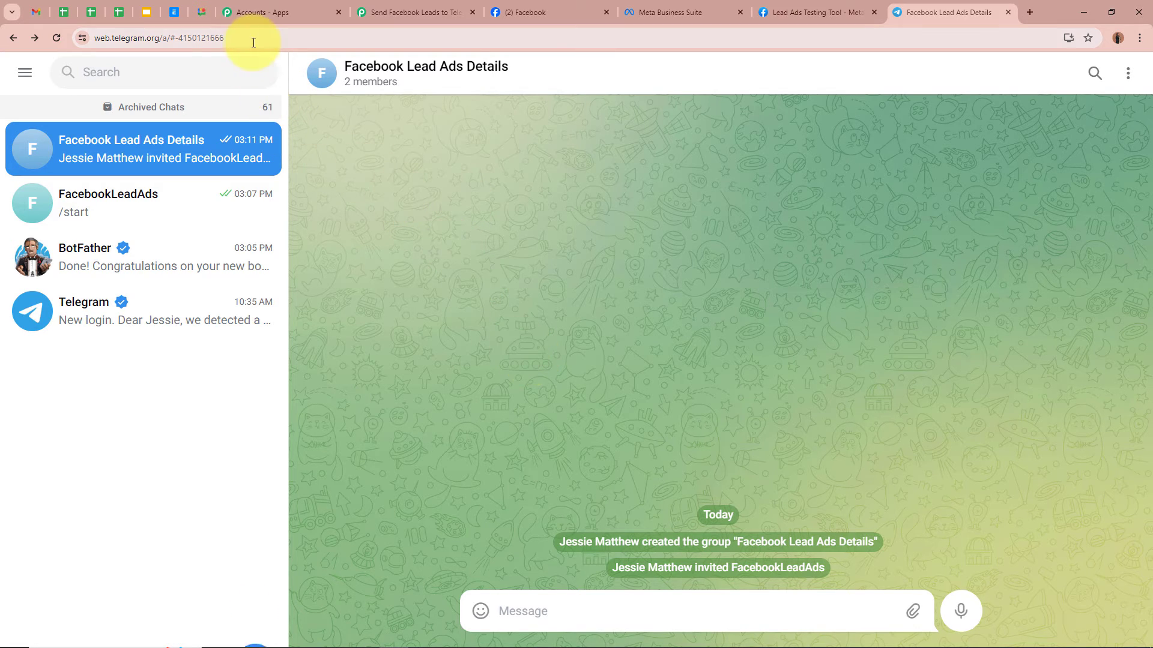
pyautogui.click(195, 41)
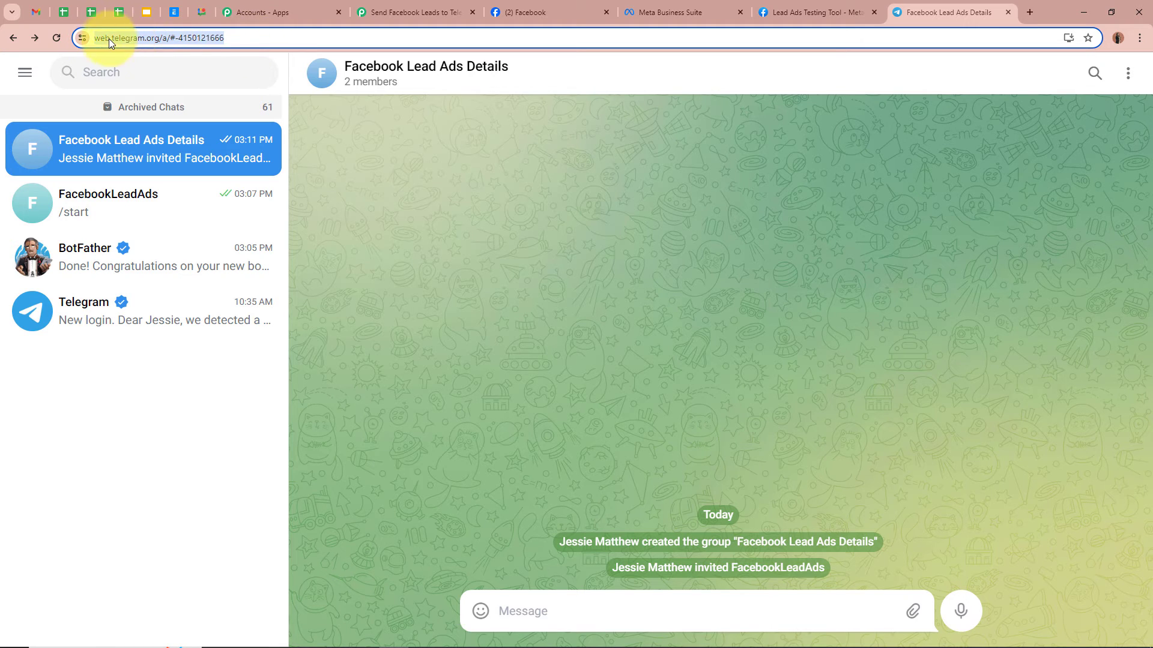
pyautogui.click(215, 38)
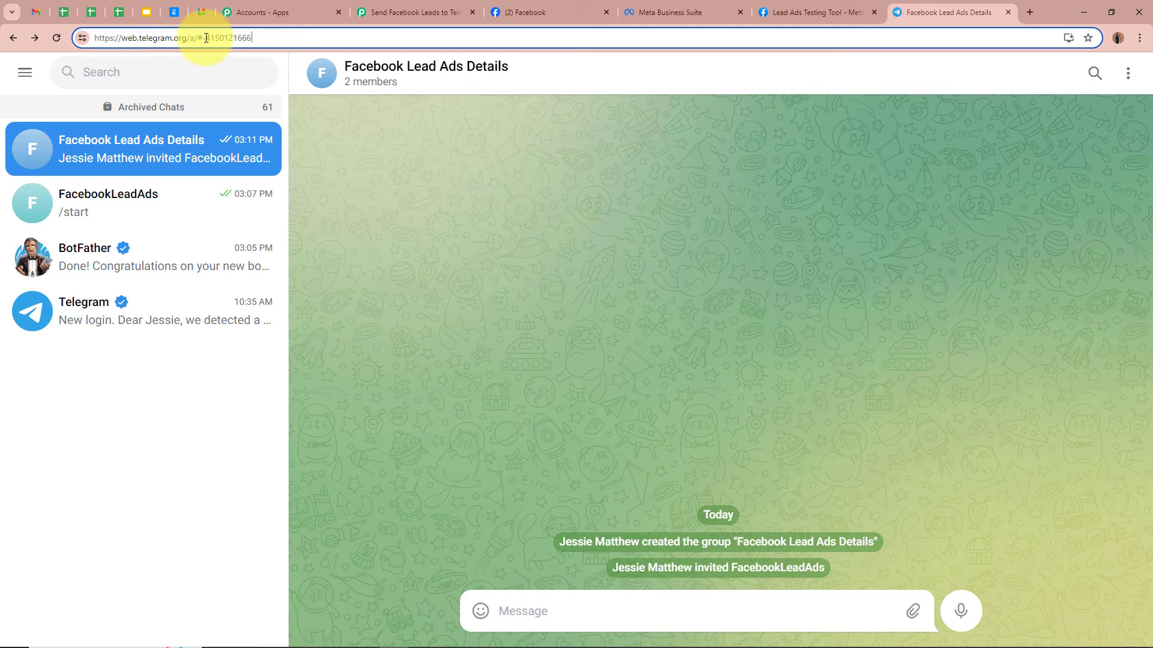
pyautogui.moveTo(203, 38); pyautogui.dragTo(269, 38)
pyautogui.hotkey('ctrl', 'c')
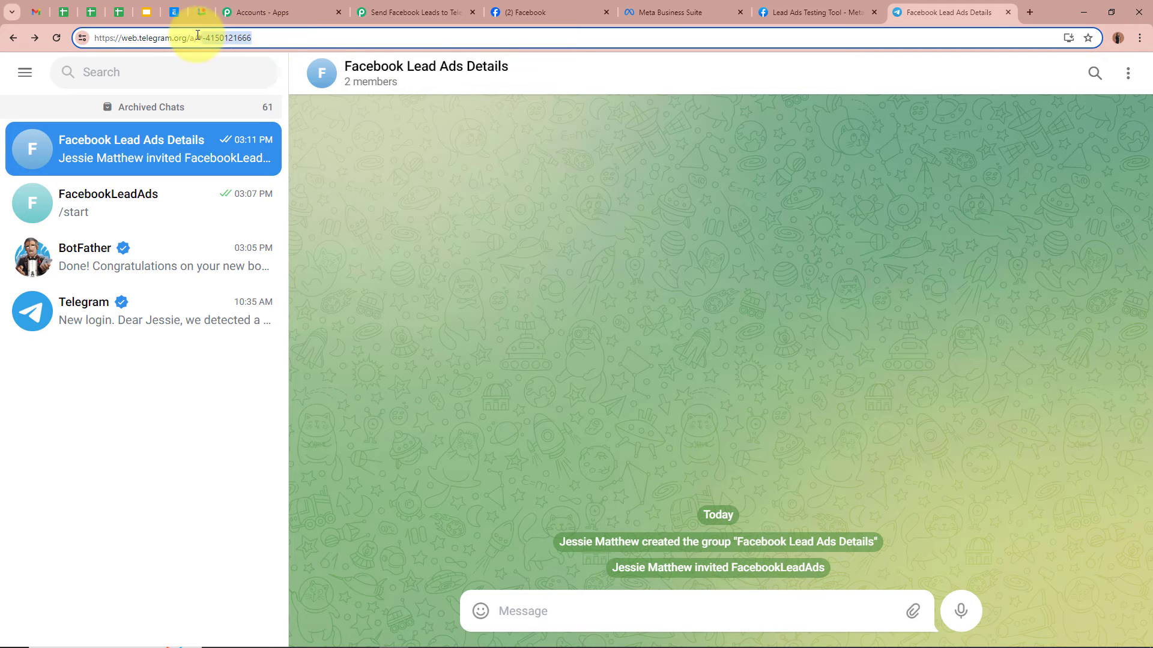
pyautogui.click(393, 12)
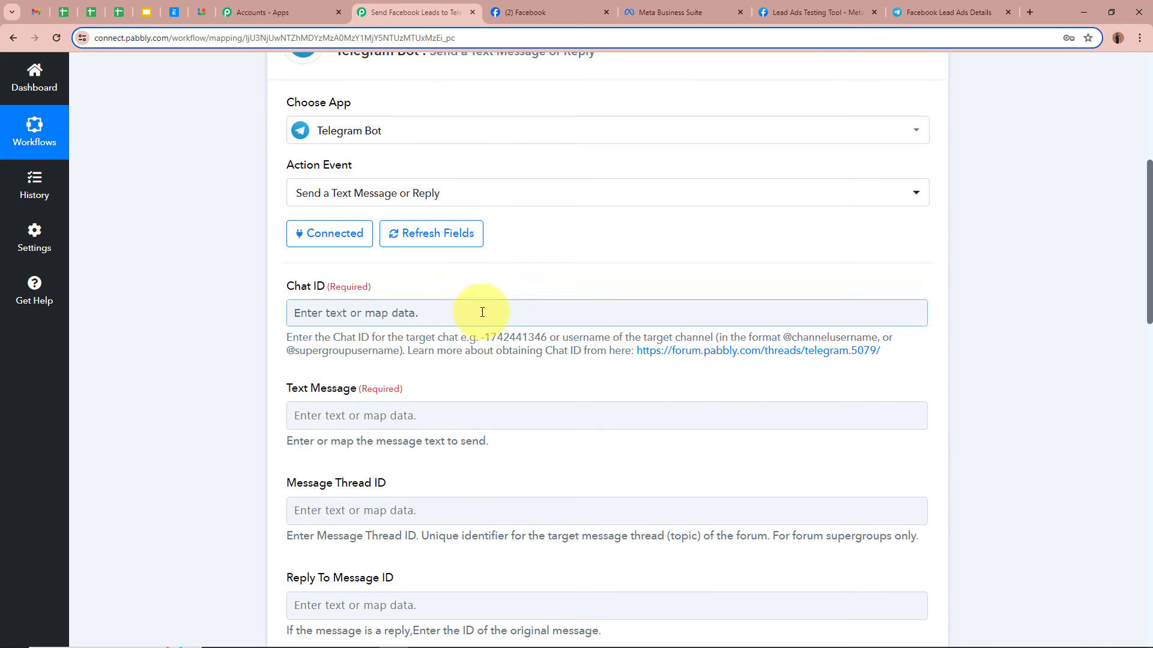
pyautogui.click(482, 313)
pyautogui.hotkey('ctrl', 'v')
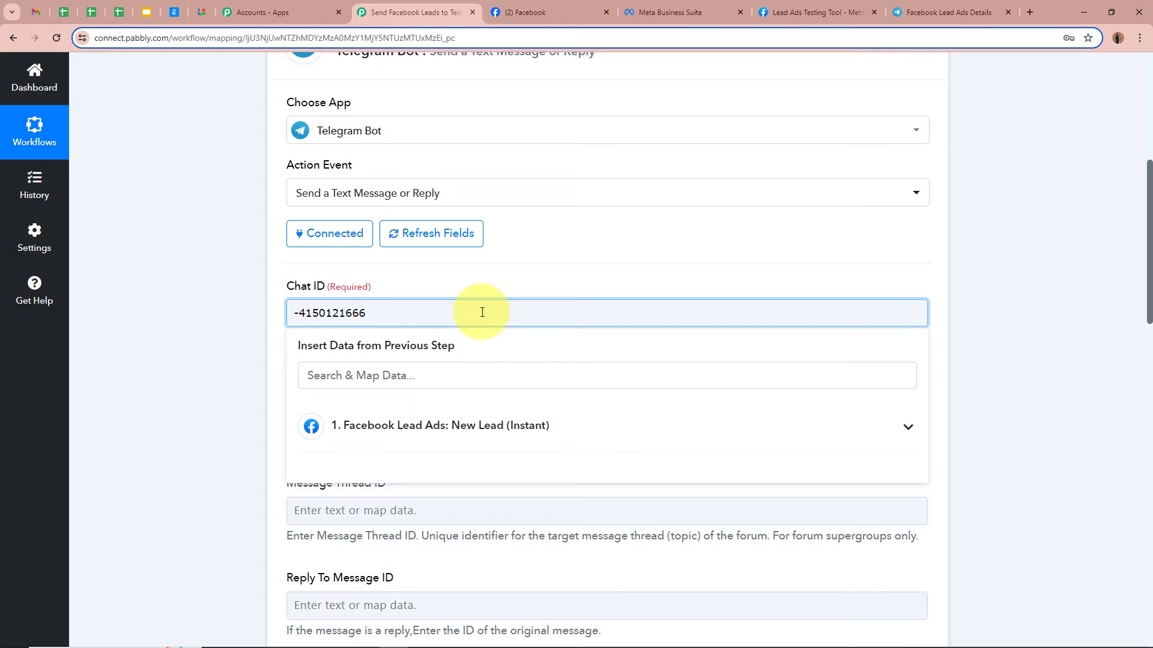
pyautogui.click(243, 315)
pyautogui.scroll(-2, 242, 314)
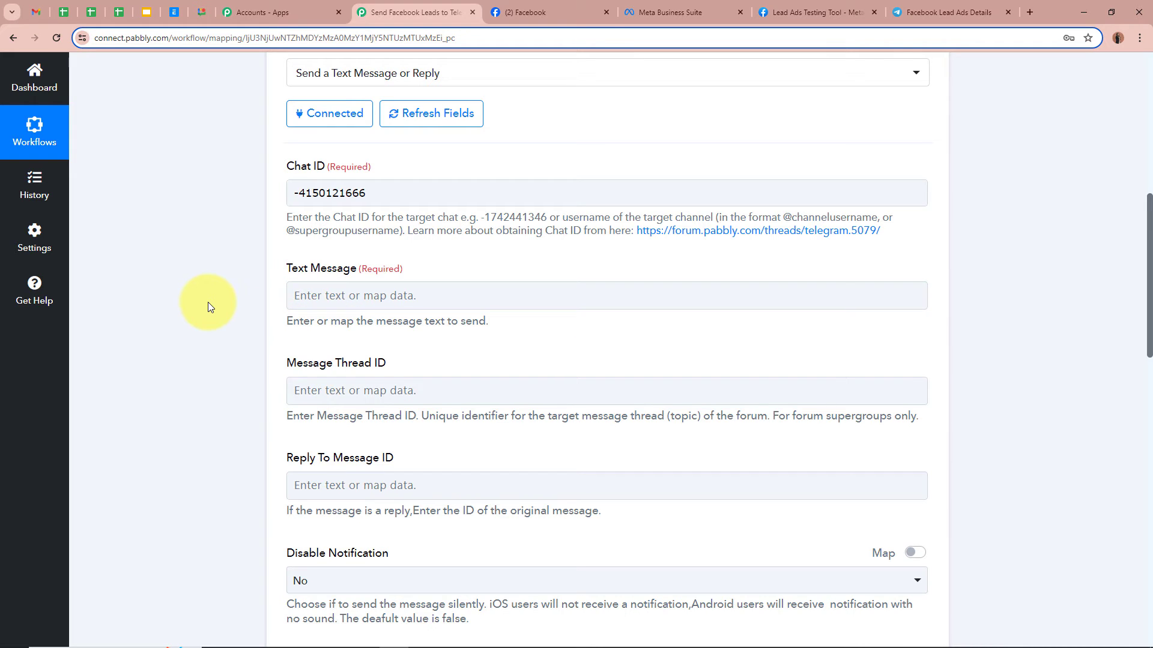
# - Paste the New Lead Alert template with Name, Email and Phone Number lines into Text Message
pyautogui.click(300, 296)
pyautogui.hotkey('ctrl', 'v')
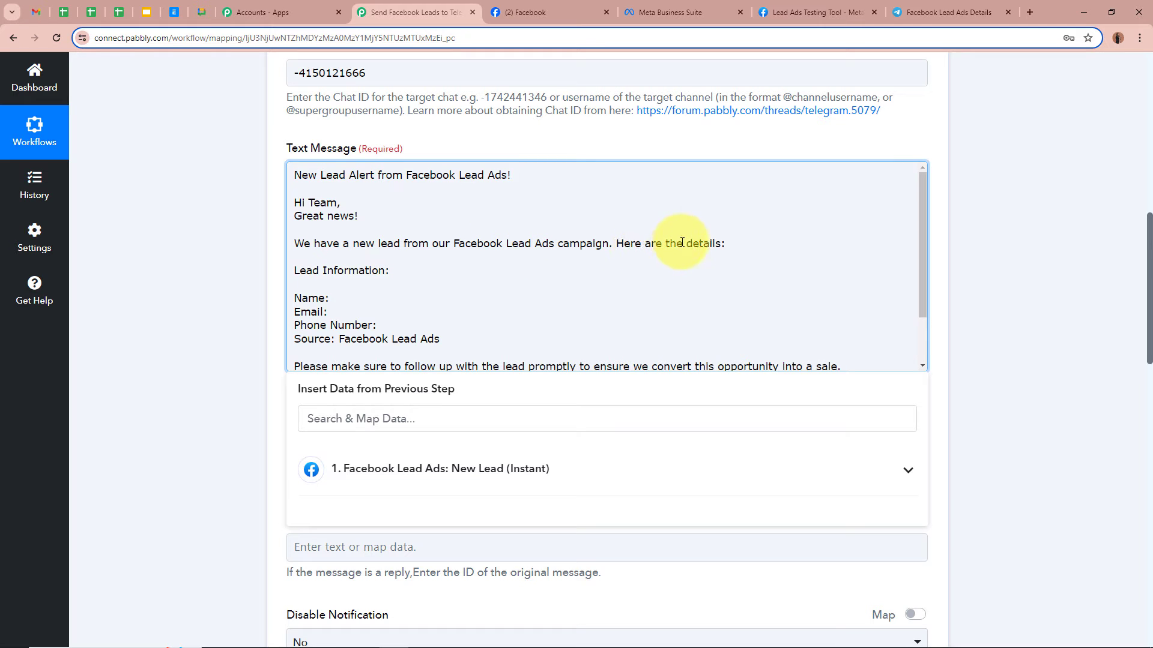
pyautogui.scroll(-1, 303, 270)
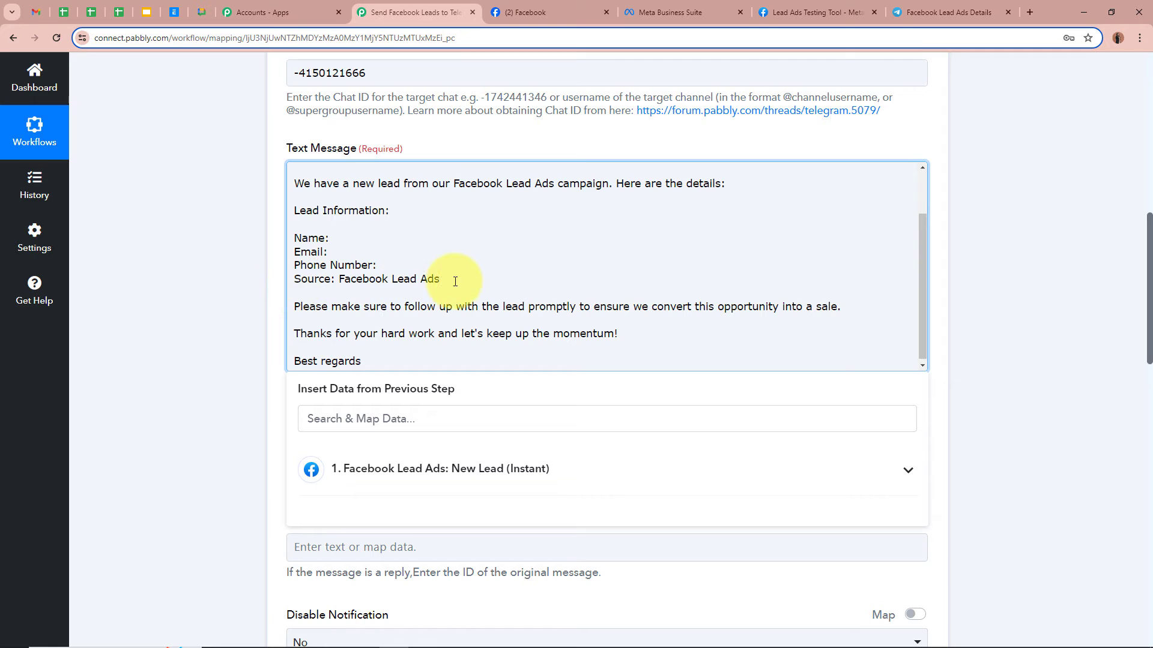
pyautogui.scroll(-1, 378, 285)
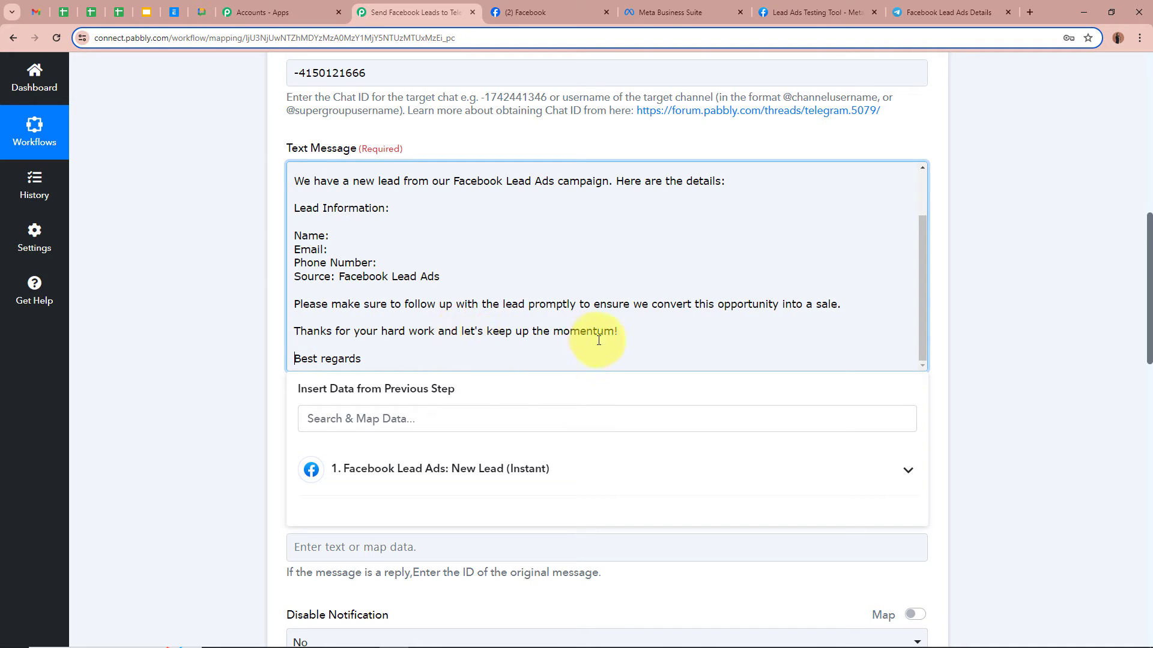
pyautogui.scroll(2, 527, 331)
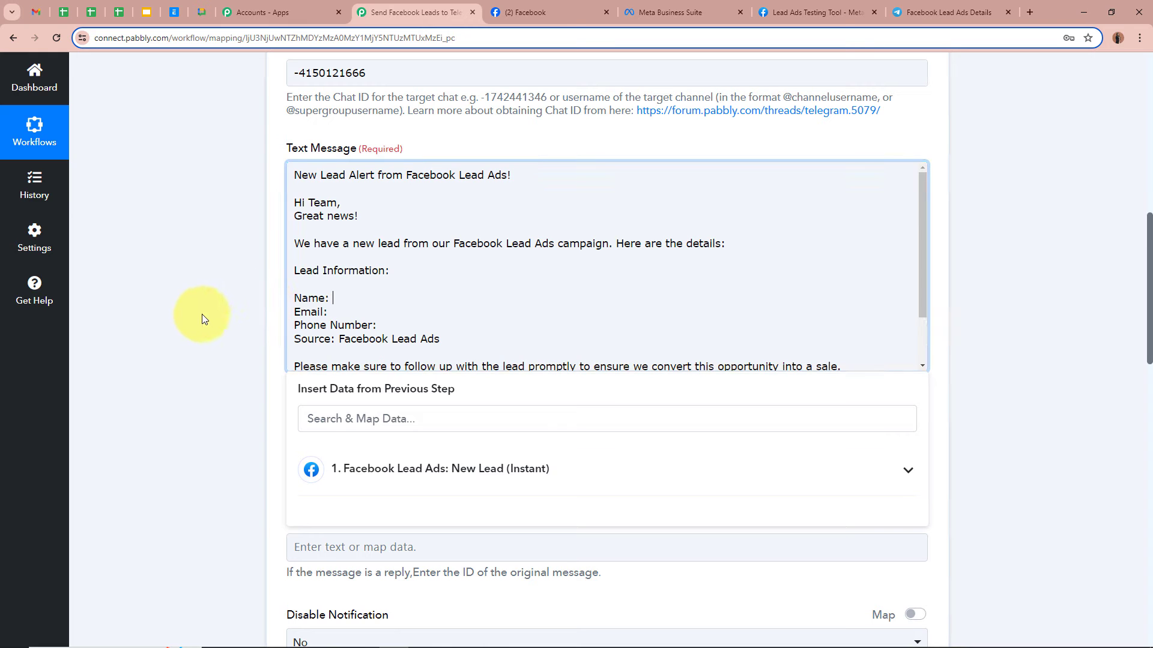
pyautogui.scroll(8, 202, 314)
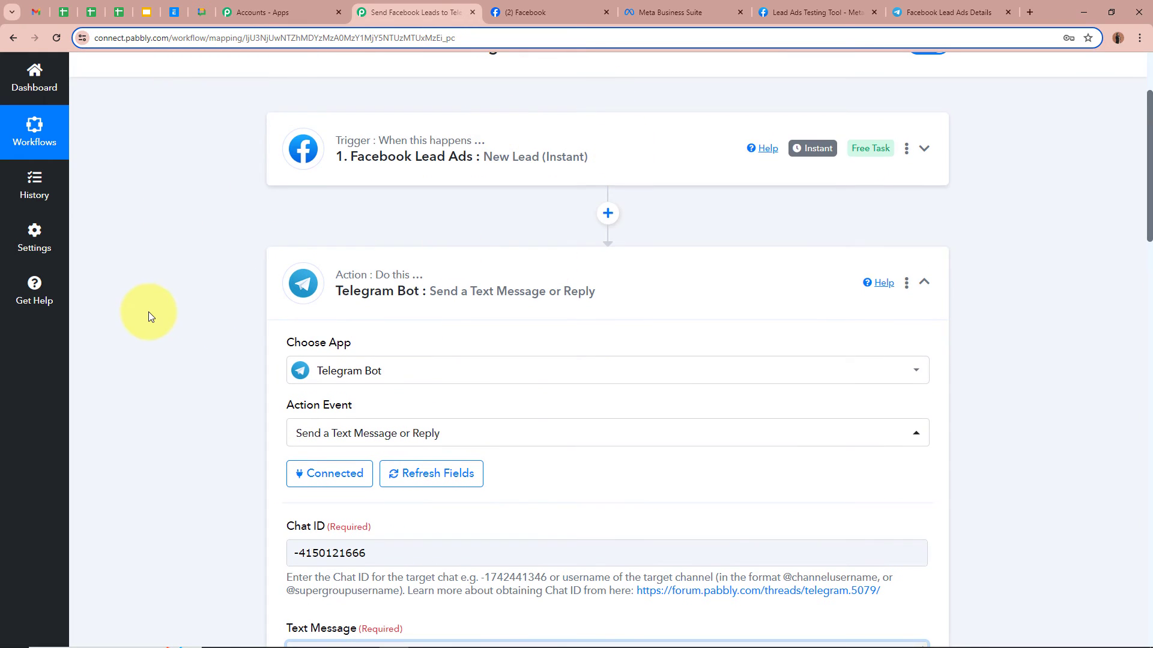
pyautogui.scroll(-9, 149, 312)
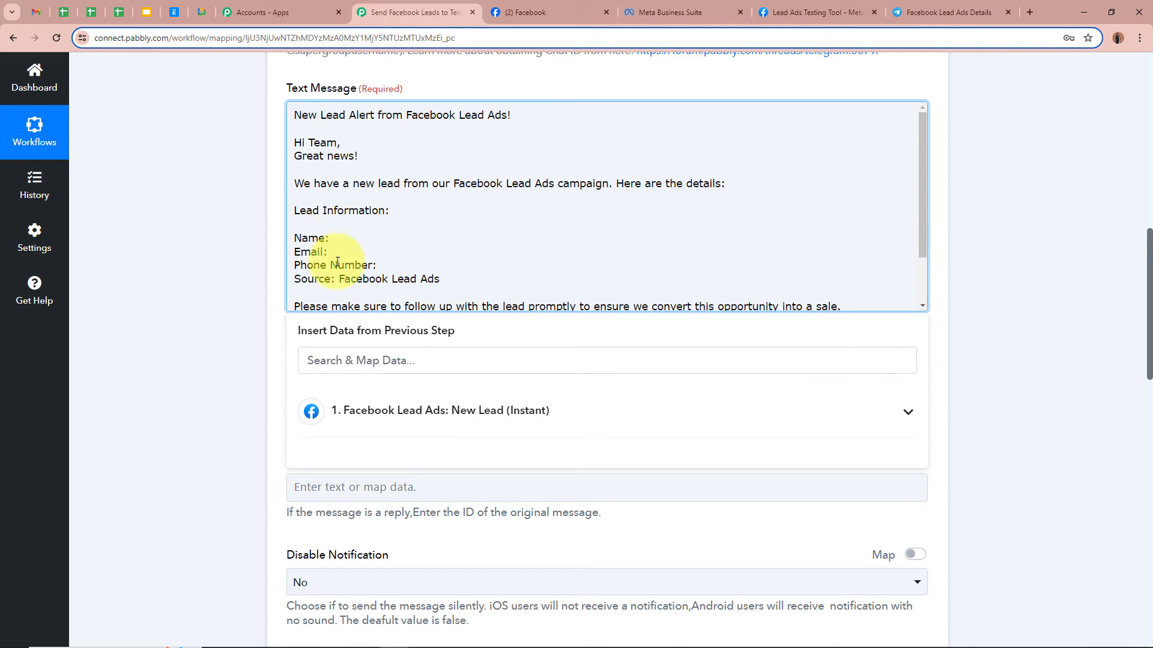
# - Insert the Facebook lead's Full Name after 'Name:' in the message
pyautogui.click(904, 422)
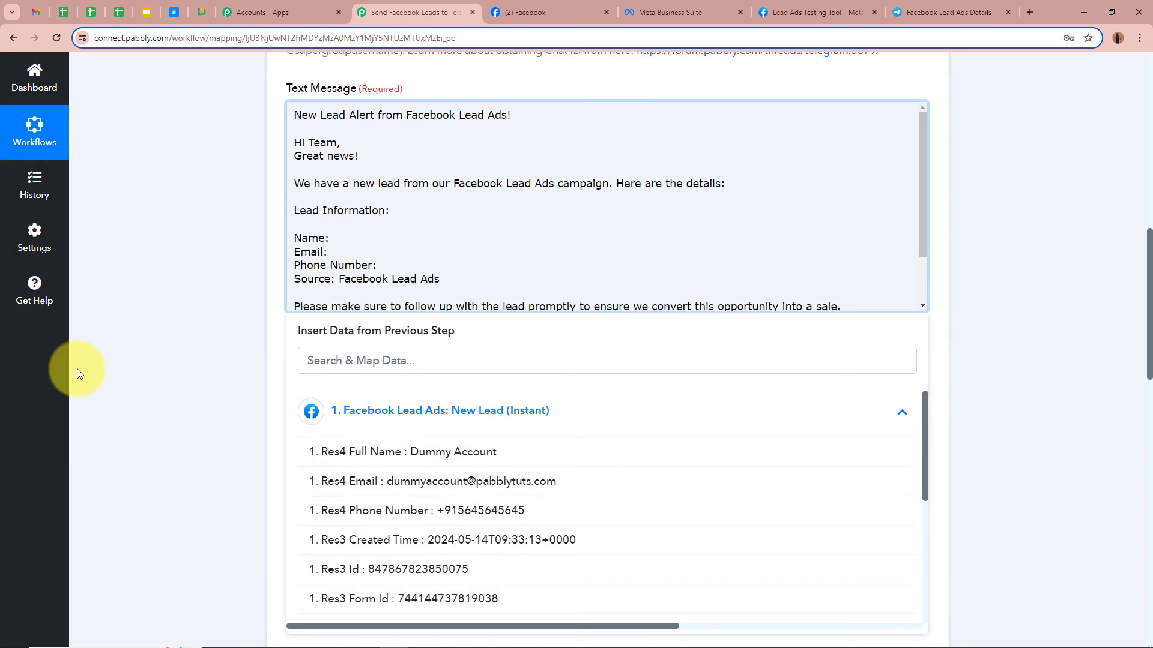
pyautogui.click(329, 238)
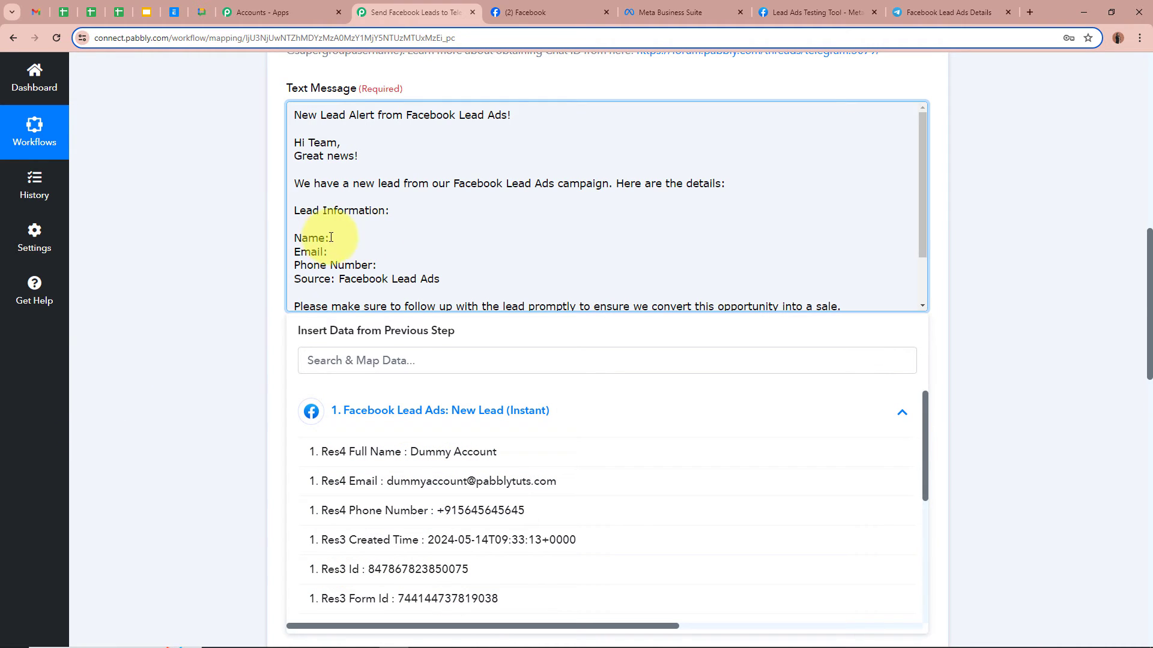
pyautogui.click(423, 449)
pyautogui.click(207, 309)
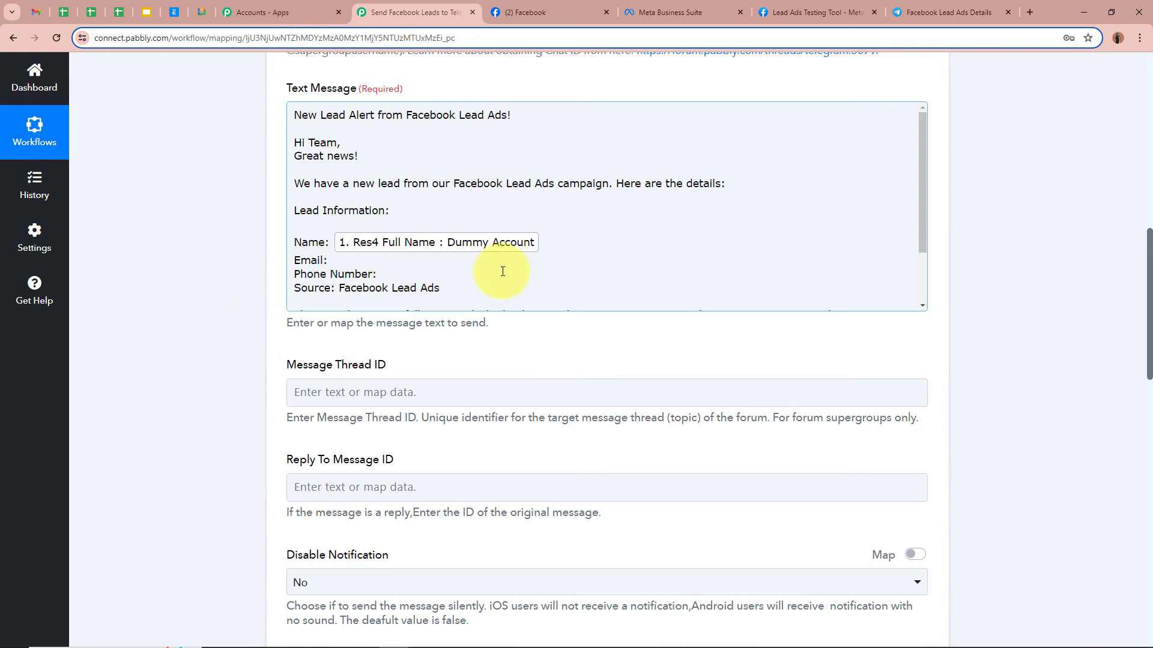
pyautogui.click(229, 282)
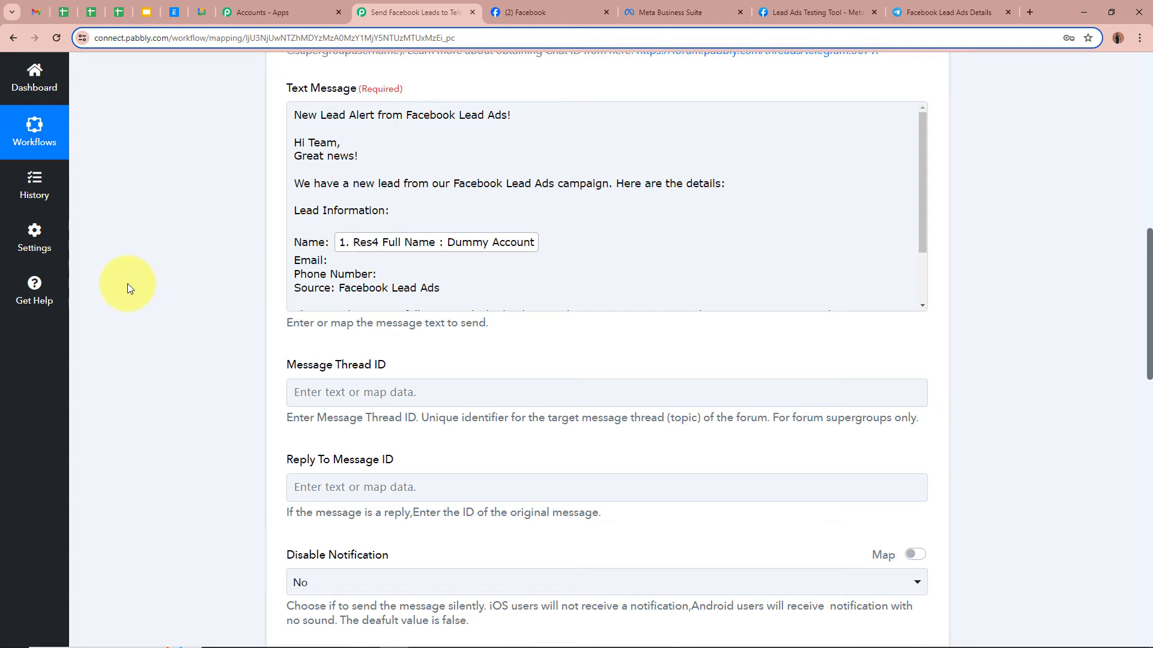
# - Insert the lead's Email field after 'Email:'
pyautogui.click(398, 261)
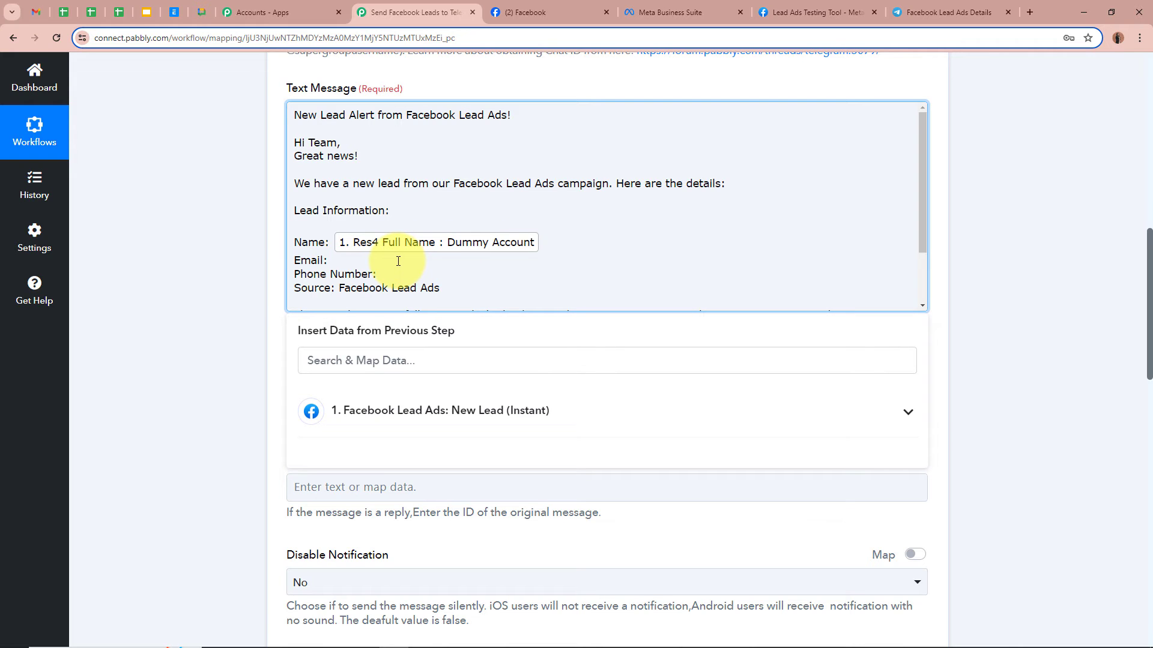
pyautogui.click(560, 411)
pyautogui.click(537, 481)
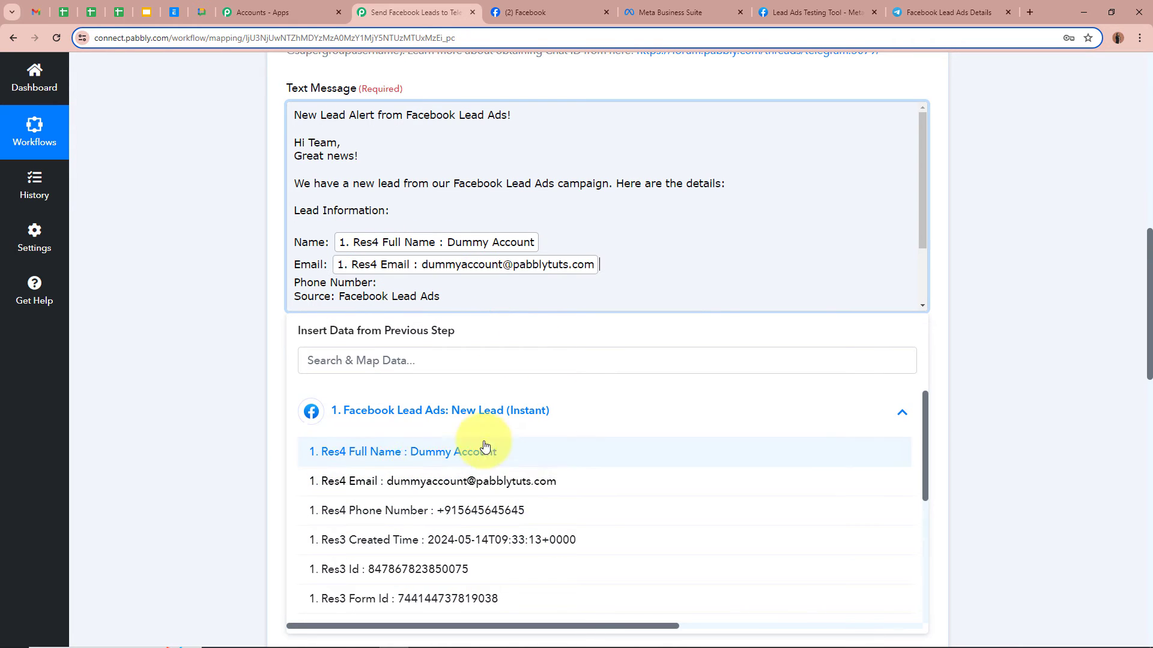
pyautogui.click(244, 309)
# - Insert the lead's Phone Number field after 'Phone Number:'
pyautogui.click(413, 284)
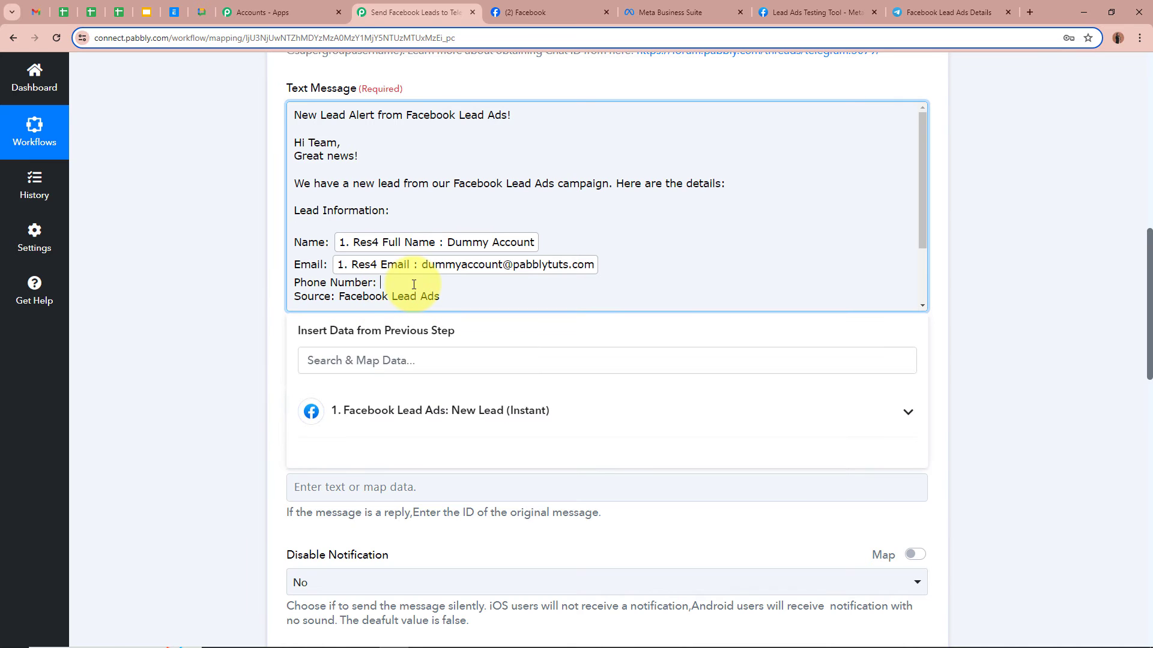
pyautogui.click(459, 412)
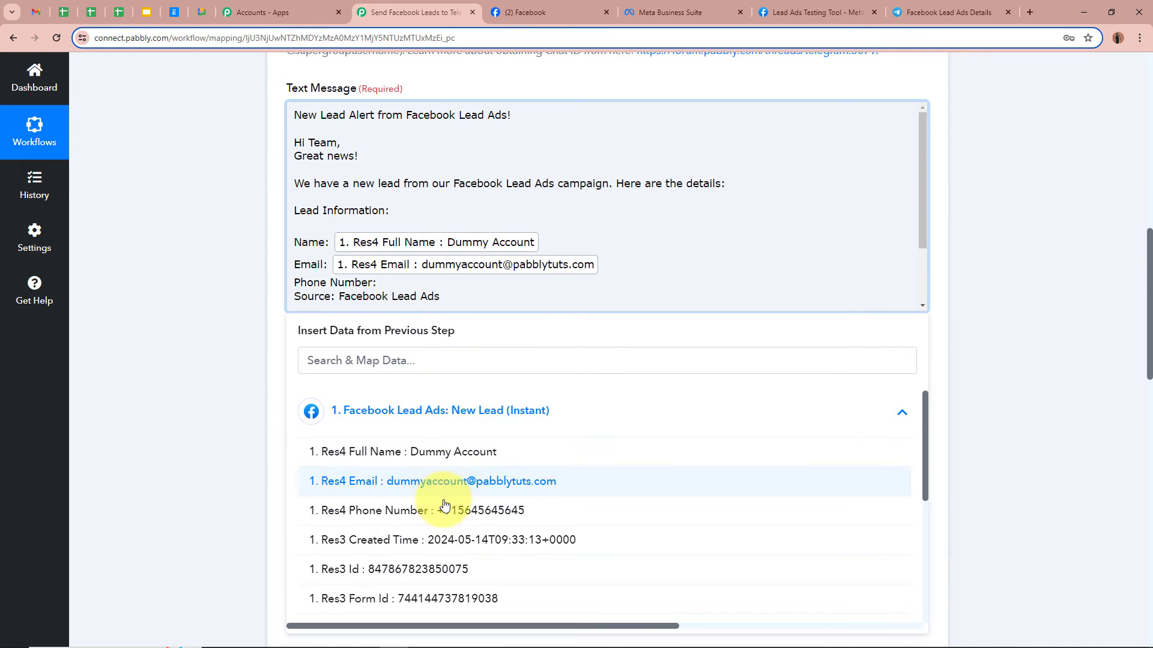
pyautogui.click(444, 509)
pyautogui.click(227, 309)
pyautogui.scroll(-2, 416, 226)
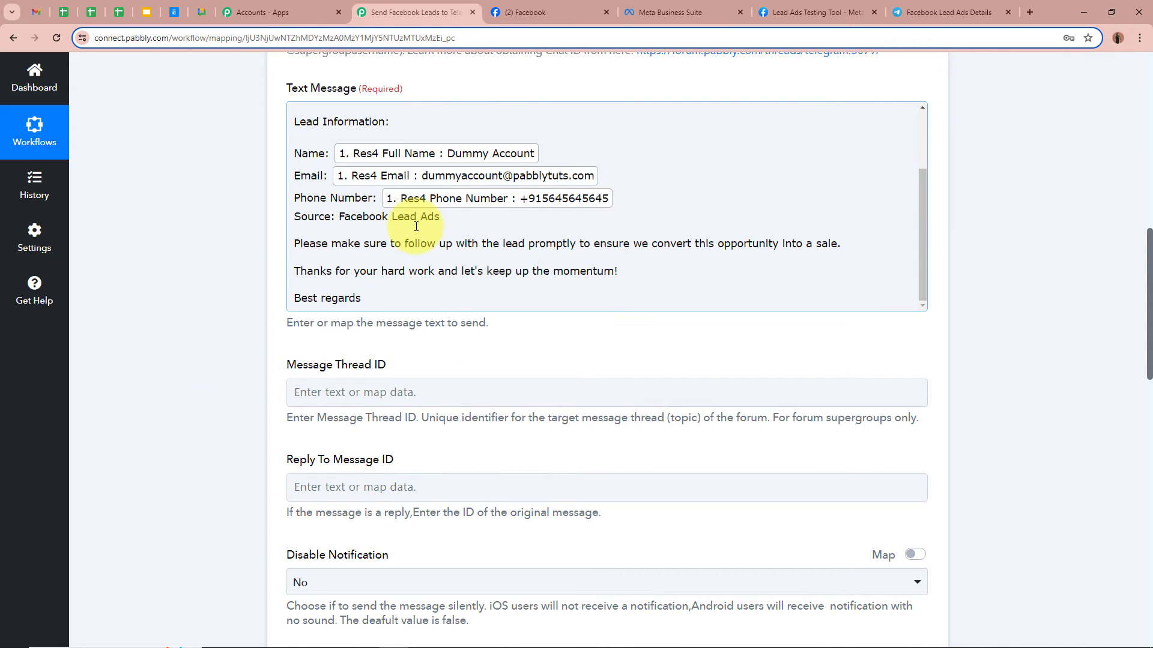
pyautogui.scroll(2, 416, 227)
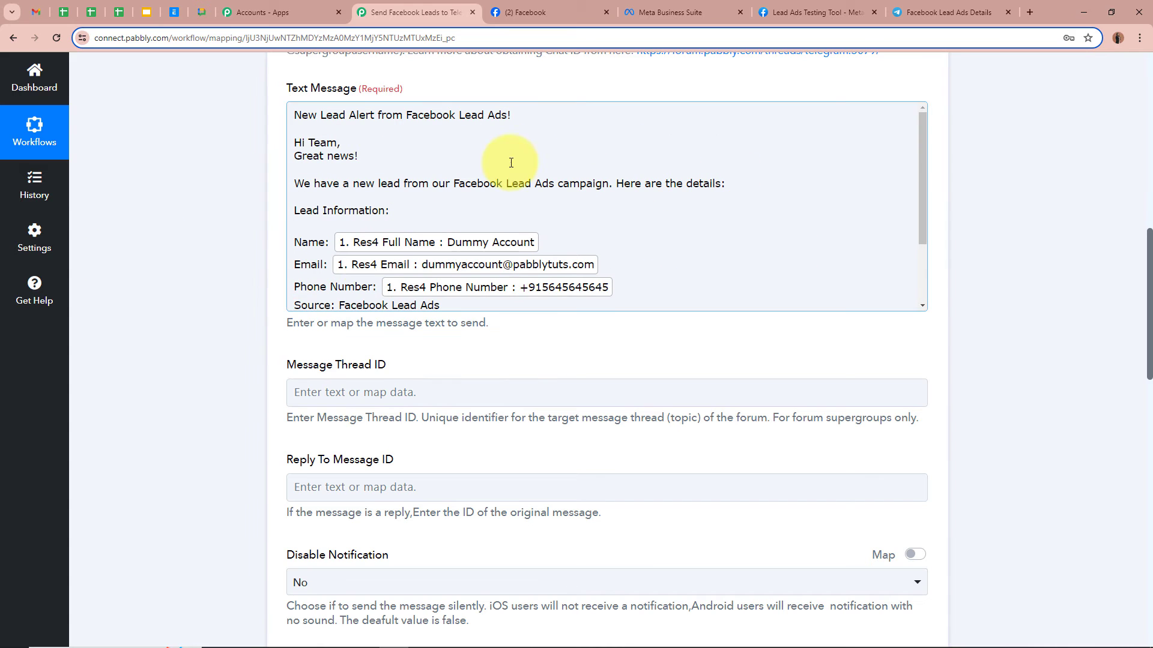
pyautogui.scroll(-8, 206, 299)
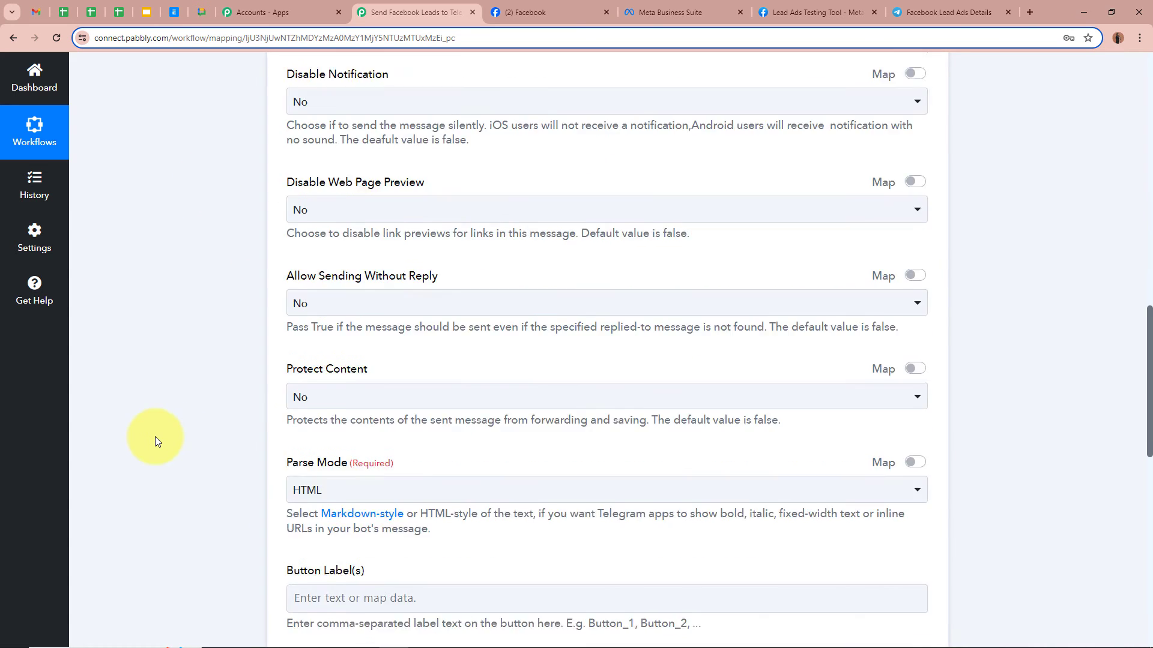
pyautogui.scroll(-6, 155, 437)
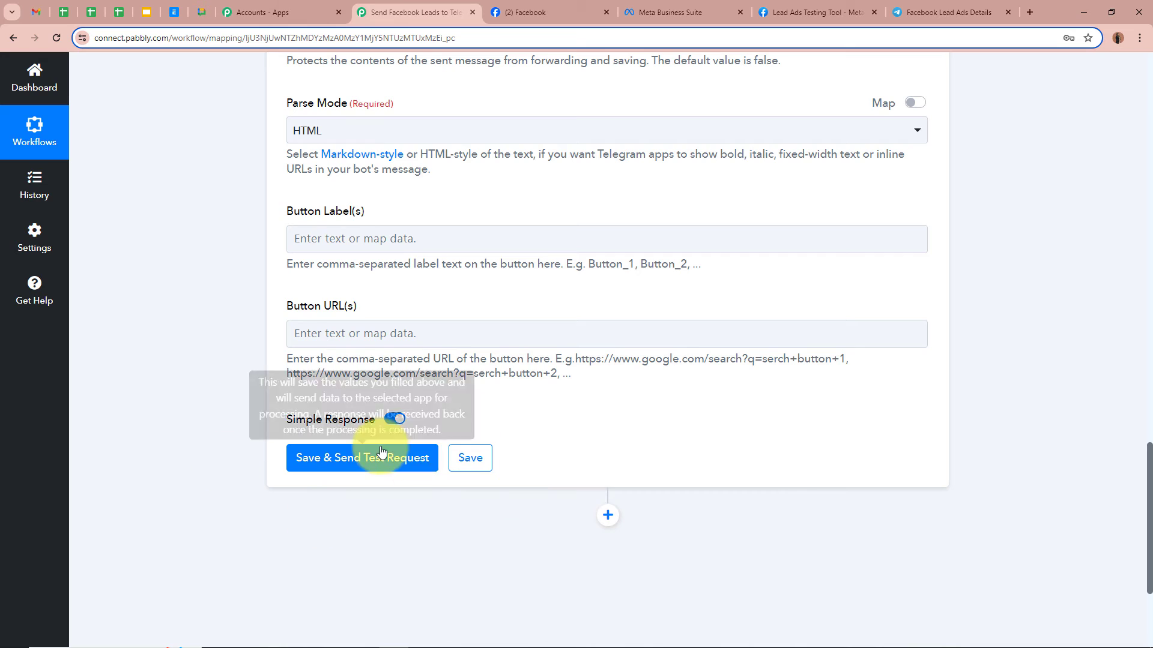
# - Save and send a test request, confirming the response Ok 1 with message ID 3
pyautogui.click(381, 451)
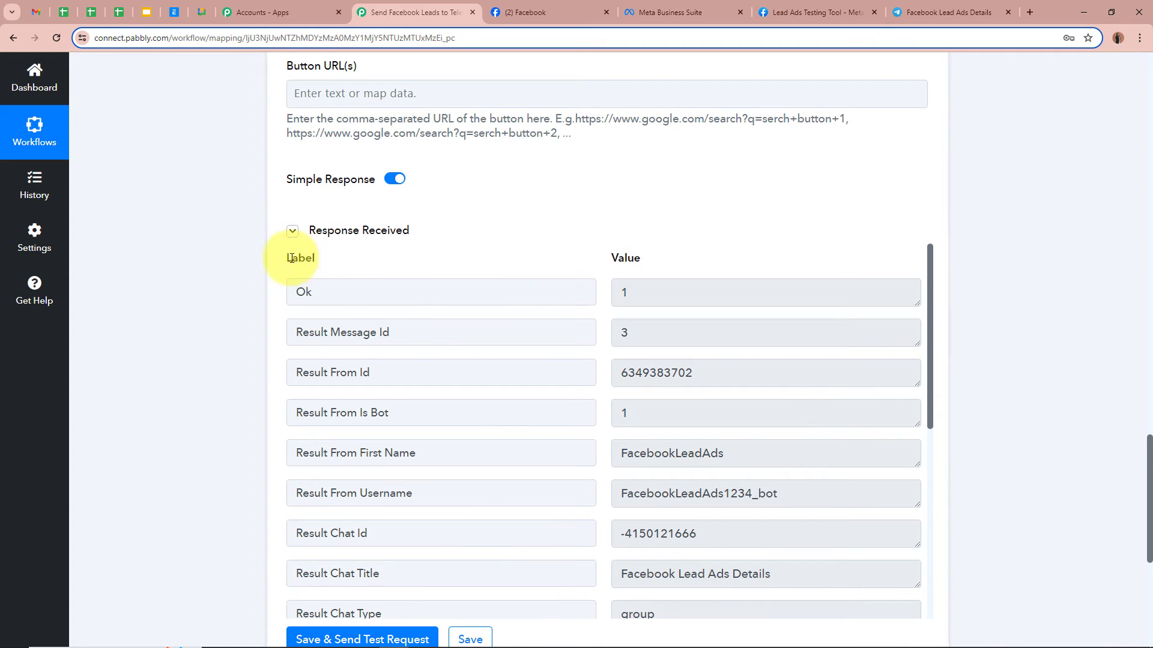
pyautogui.scroll(-2, 233, 282)
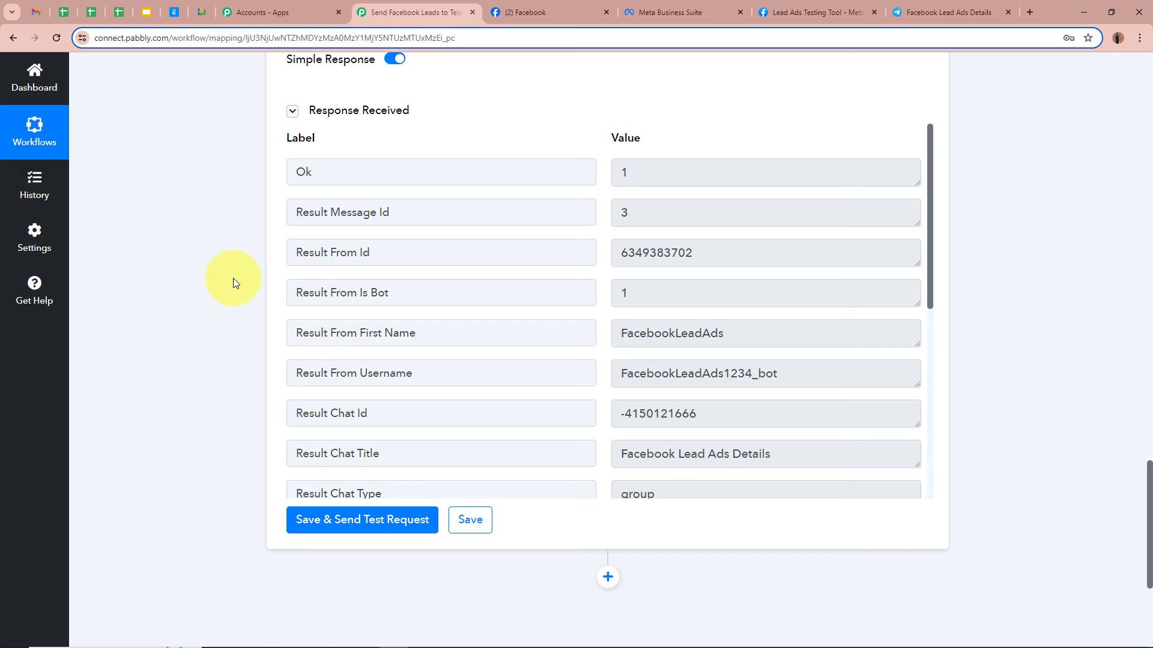
# - Check the New Lead Alert in the Facebook Lead Ads Details group, then go to the Lead Ads Testing Tool
pyautogui.click(927, 11)
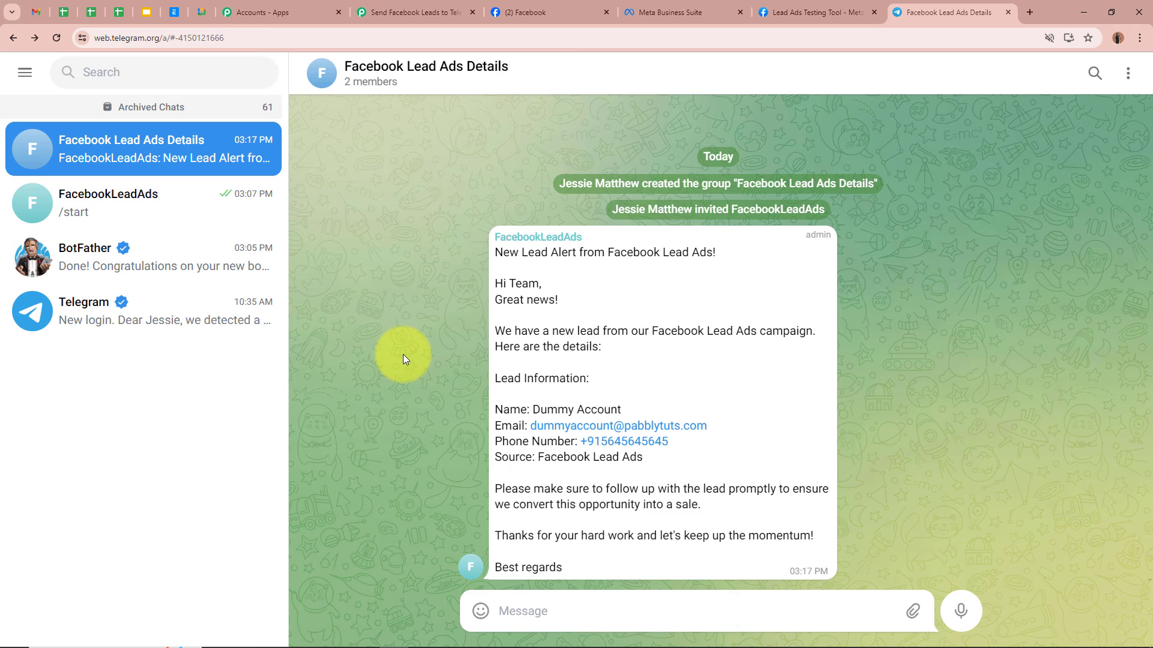
pyautogui.click(823, 12)
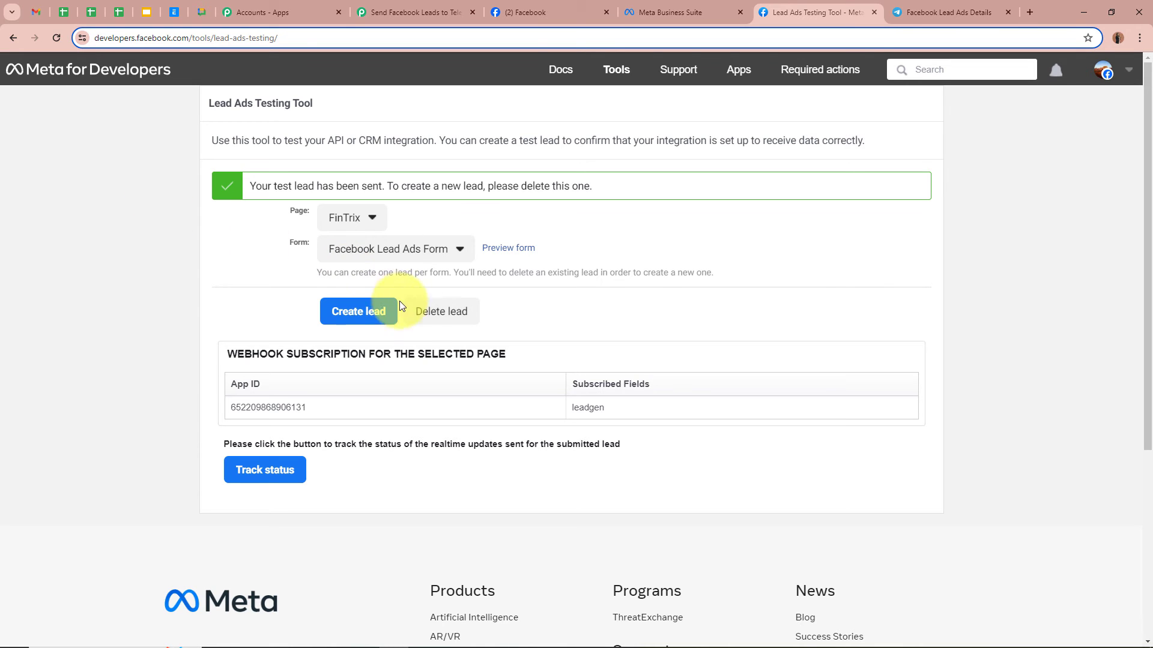
# - Delete the existing test lead and reload the Lead Ads Testing Tool
pyautogui.click(438, 311)
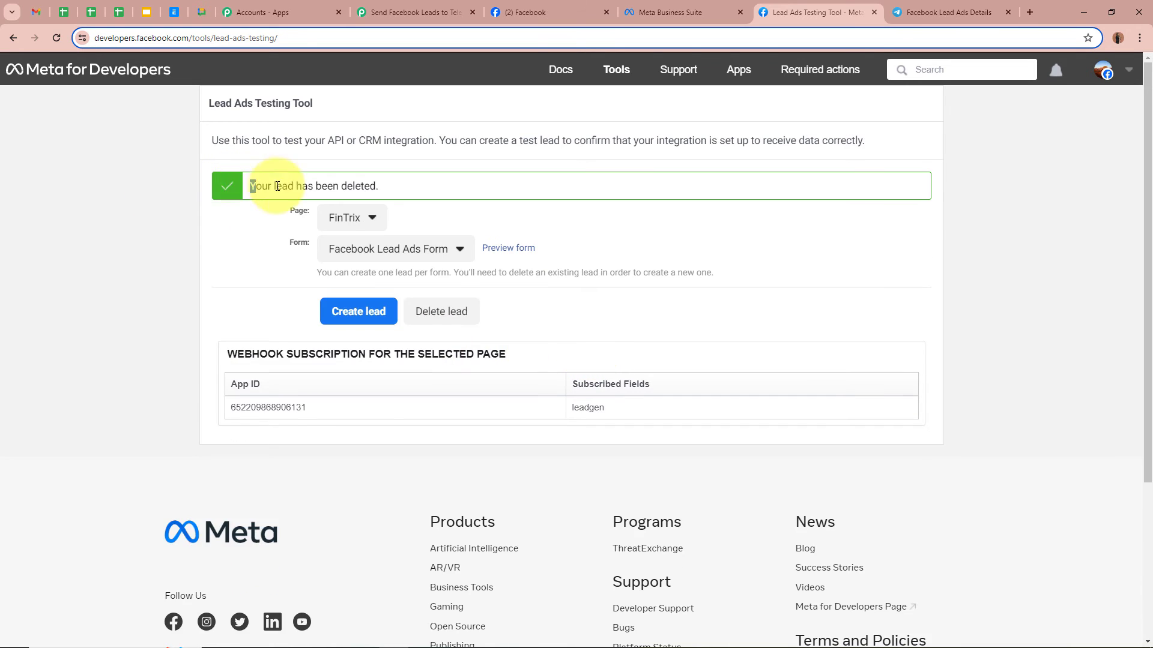
pyautogui.moveTo(277, 186); pyautogui.dragTo(411, 200)
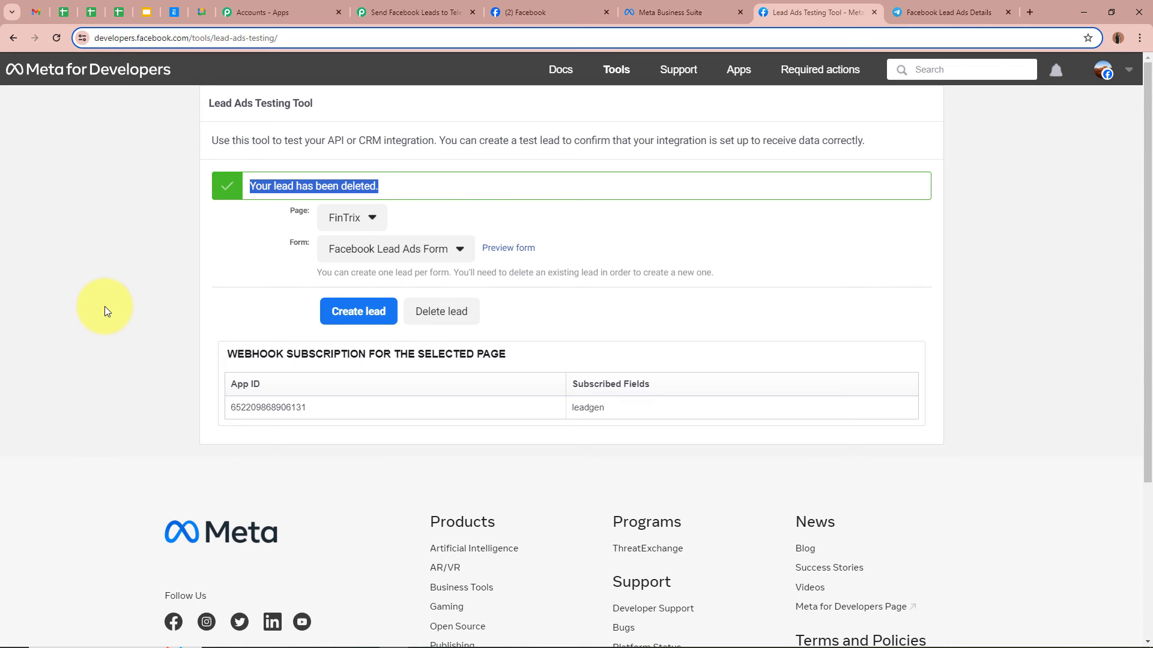
pyautogui.click(104, 306)
pyautogui.click(57, 38)
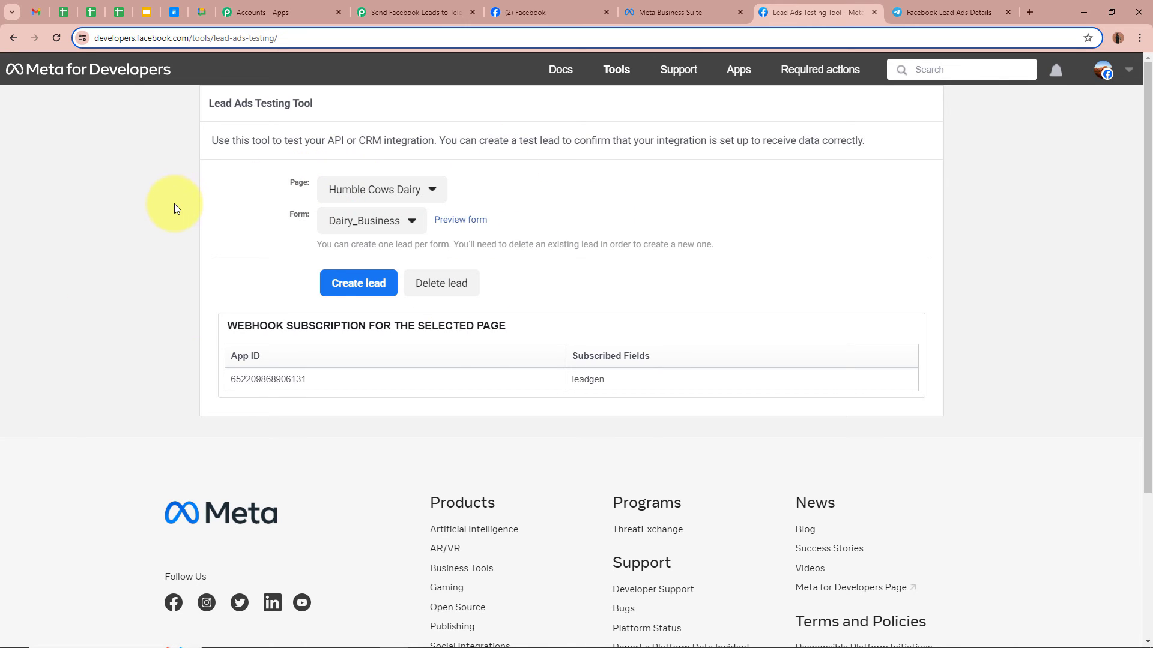
# - Choose page FinTrix and form Facebook Lead Ads Form, then create a new test lead
pyautogui.click(396, 191)
pyautogui.scroll(-3, 464, 458)
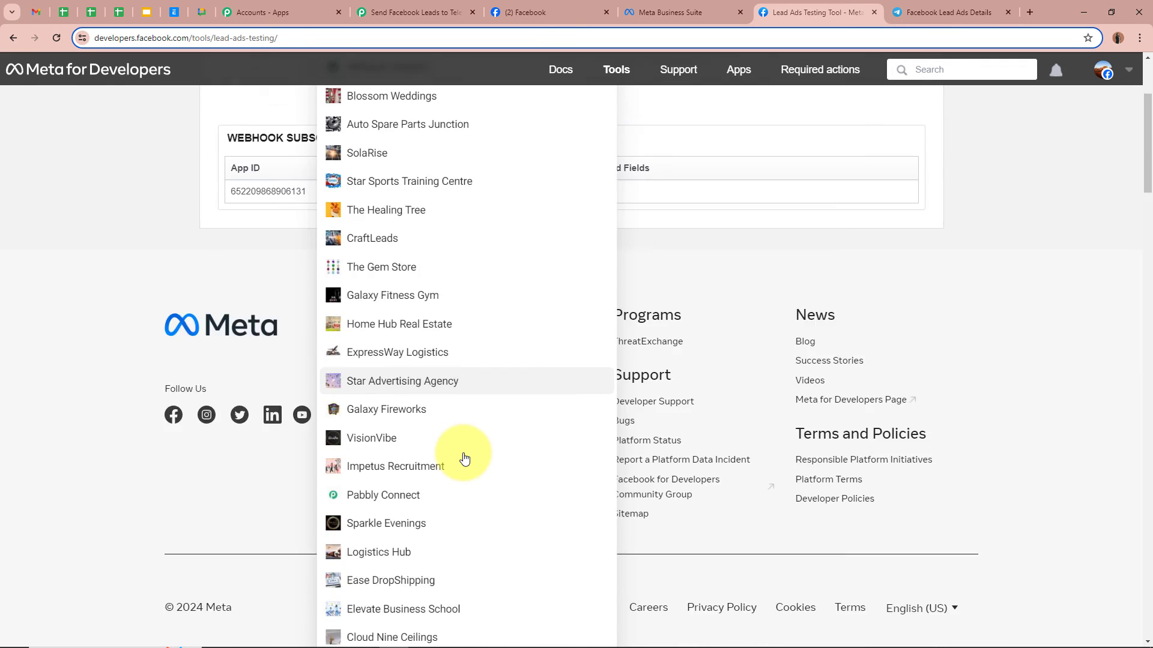
pyautogui.scroll(-15, 464, 458)
pyautogui.click(399, 431)
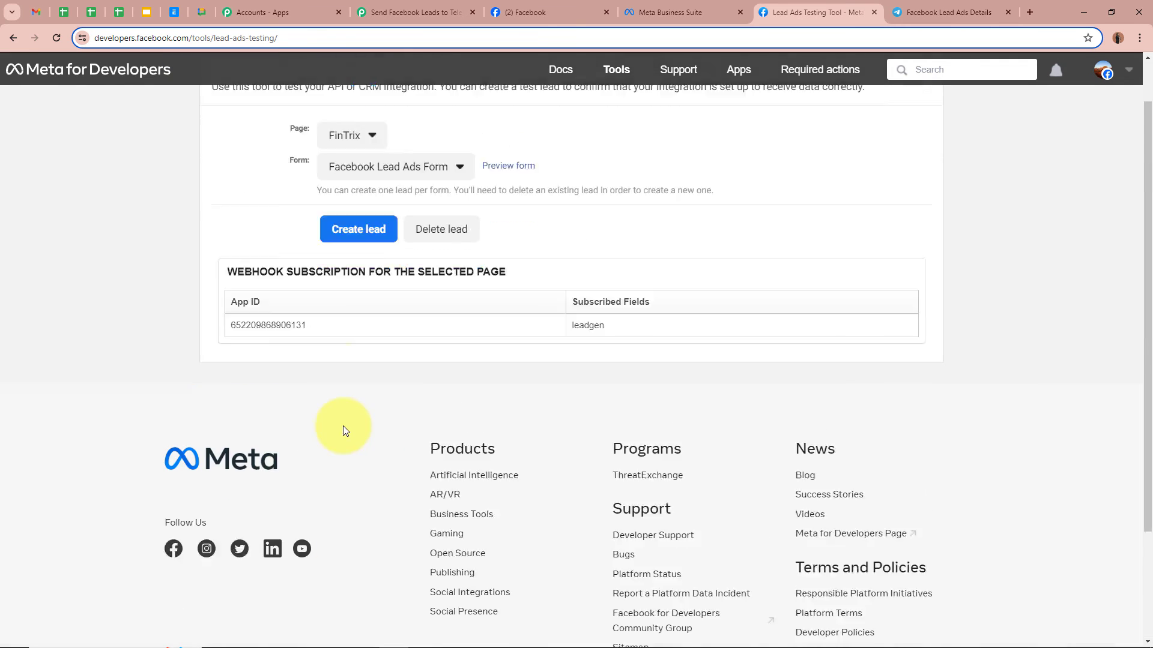
pyautogui.scroll(1, 343, 427)
pyautogui.click(376, 223)
pyautogui.click(386, 249)
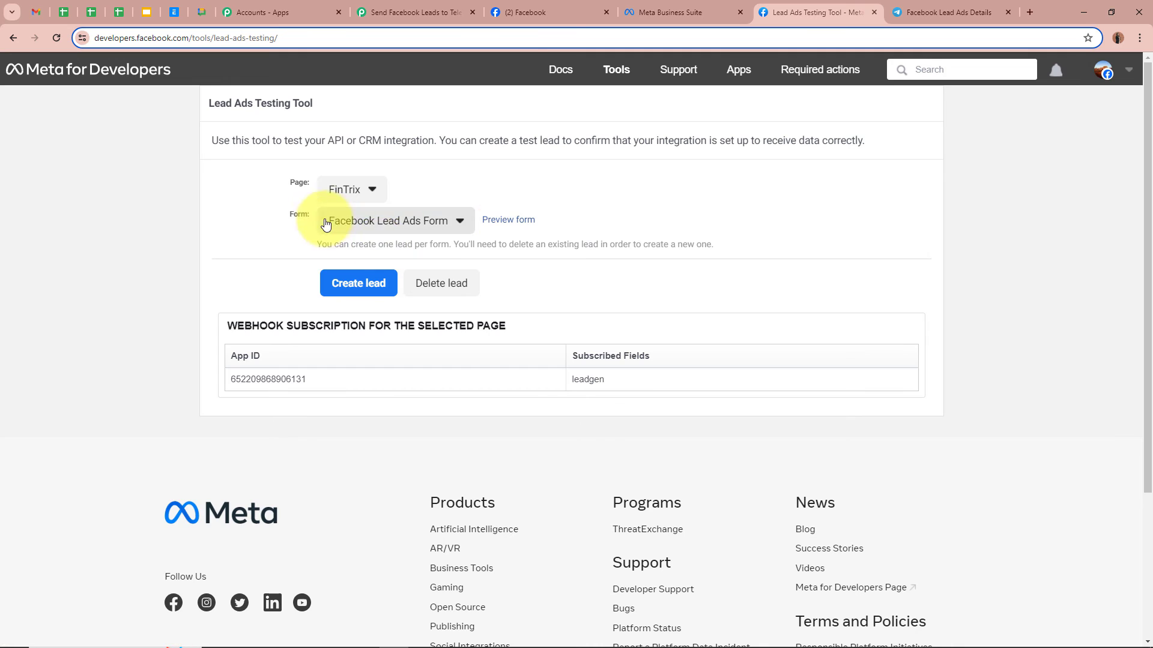
pyautogui.click(519, 222)
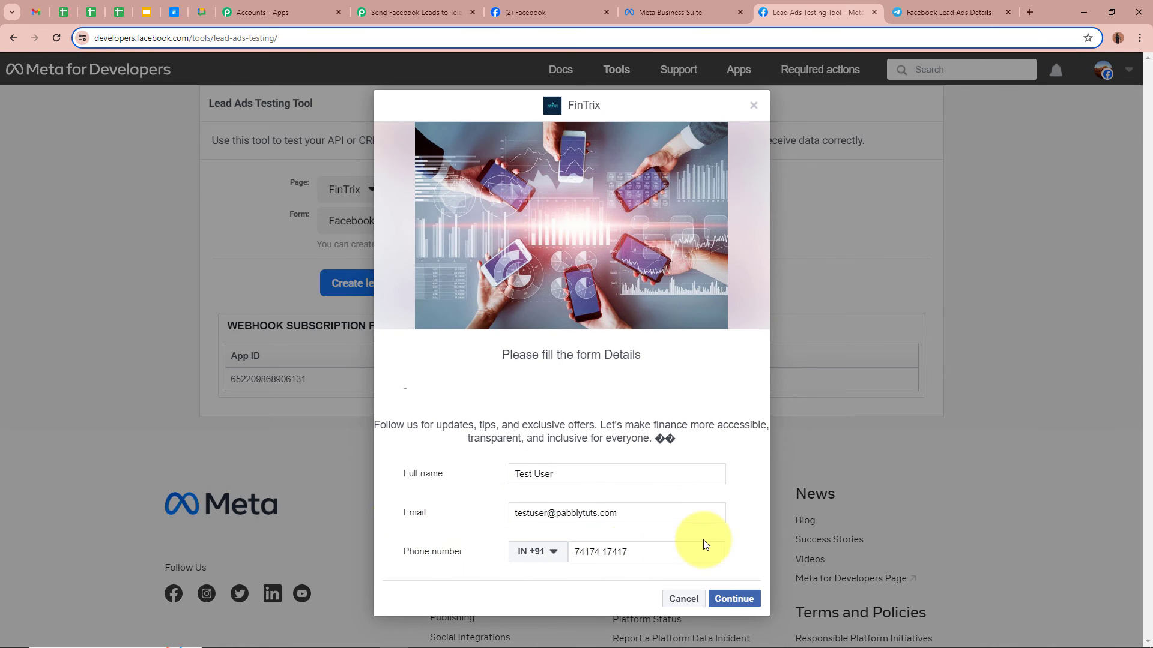
# - Continue through the lead form and submit the test lead on the Terms page
pyautogui.click(734, 598)
pyautogui.click(739, 448)
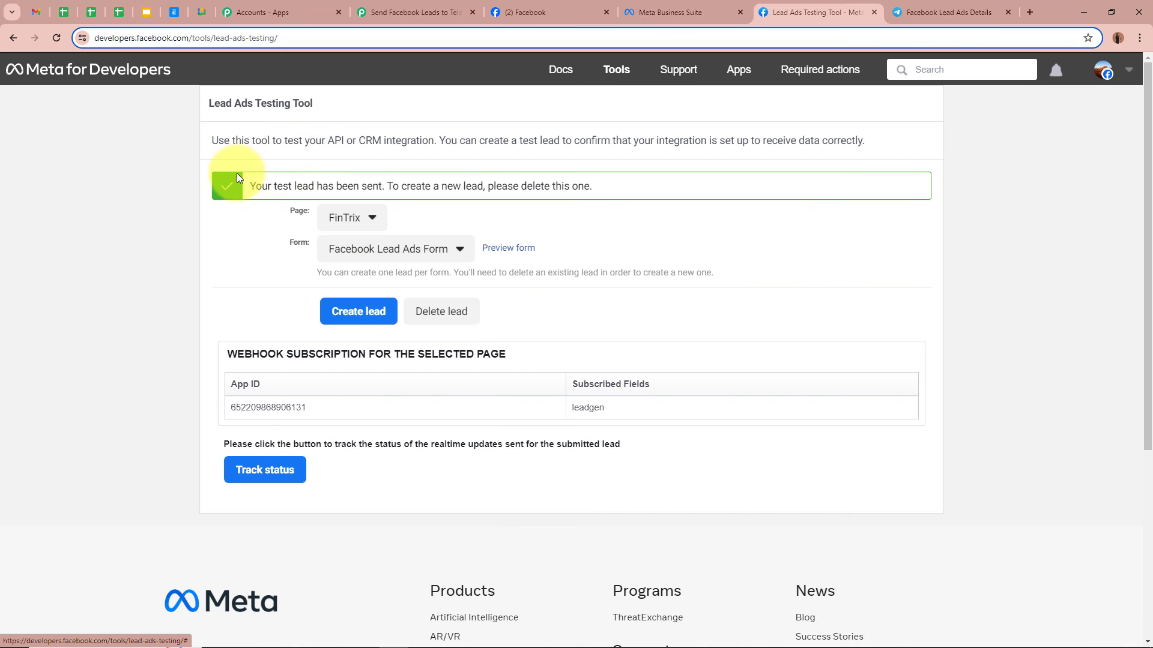
pyautogui.moveTo(249, 186); pyautogui.dragTo(374, 193)
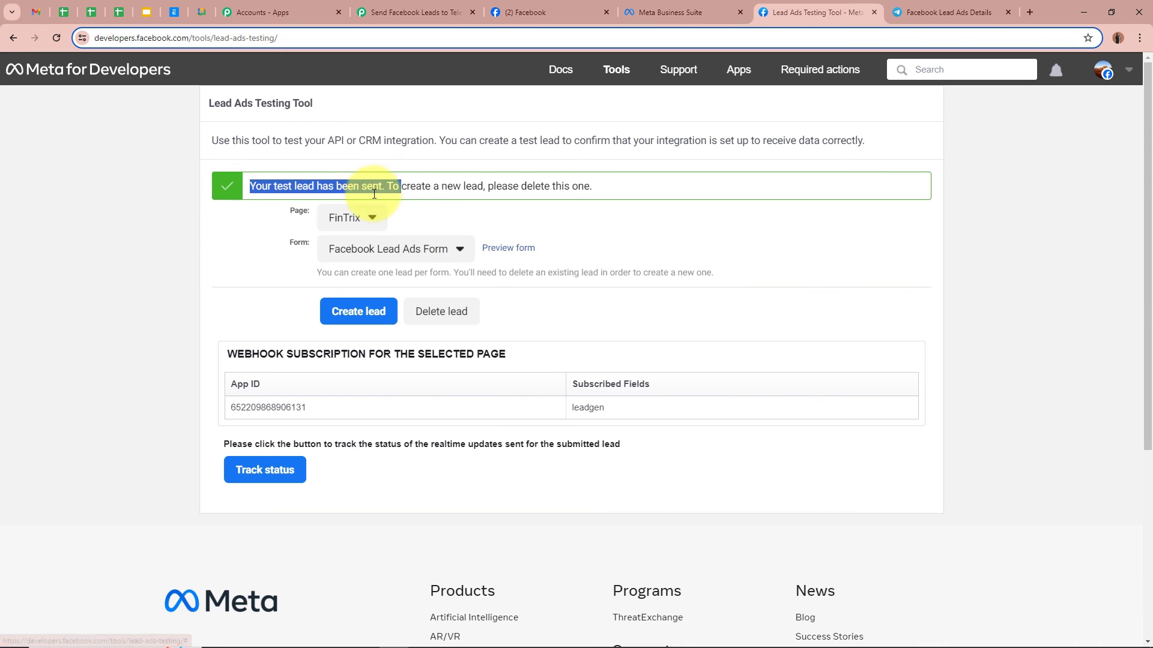
pyautogui.click(126, 292)
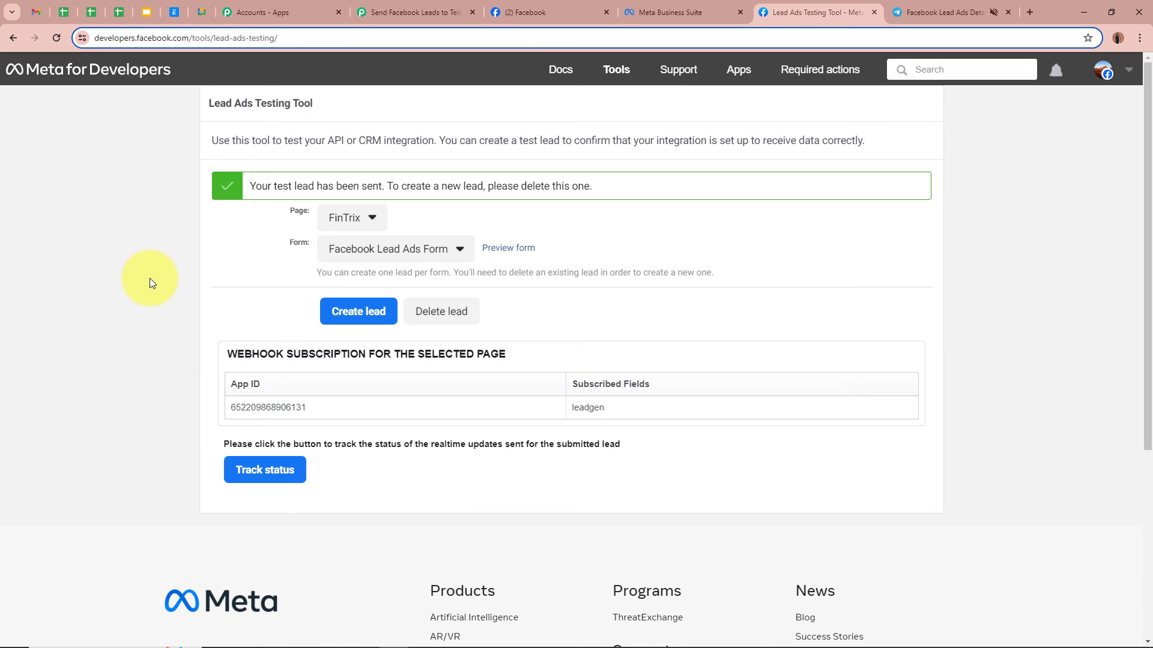
# - Read the new Test User alert's heading and lead source in Telegram, then return to the workflow
pyautogui.click(953, 13)
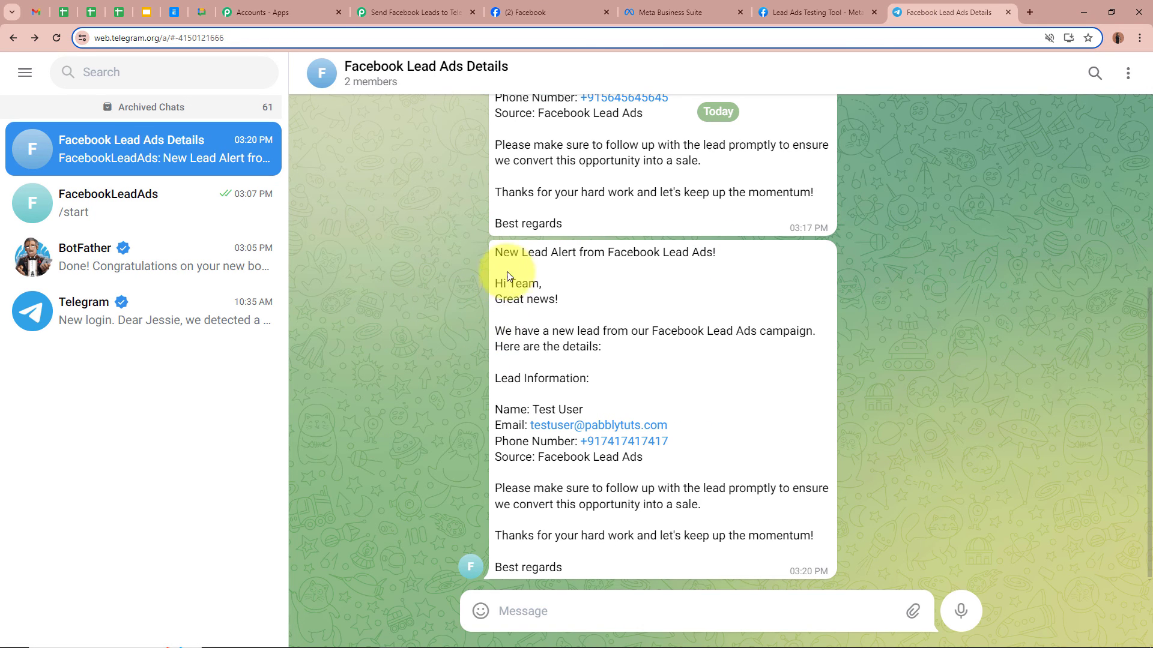
pyautogui.moveTo(503, 252); pyautogui.dragTo(720, 252)
pyautogui.click(903, 328)
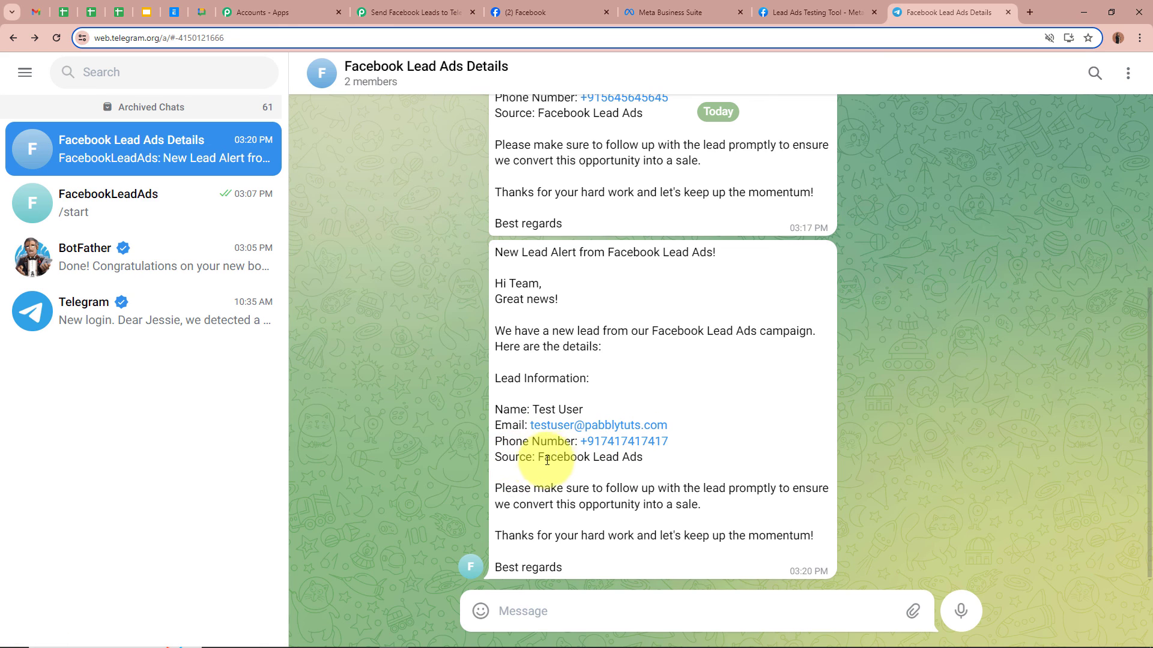
pyautogui.moveTo(538, 460); pyautogui.dragTo(699, 465)
pyautogui.click(715, 461)
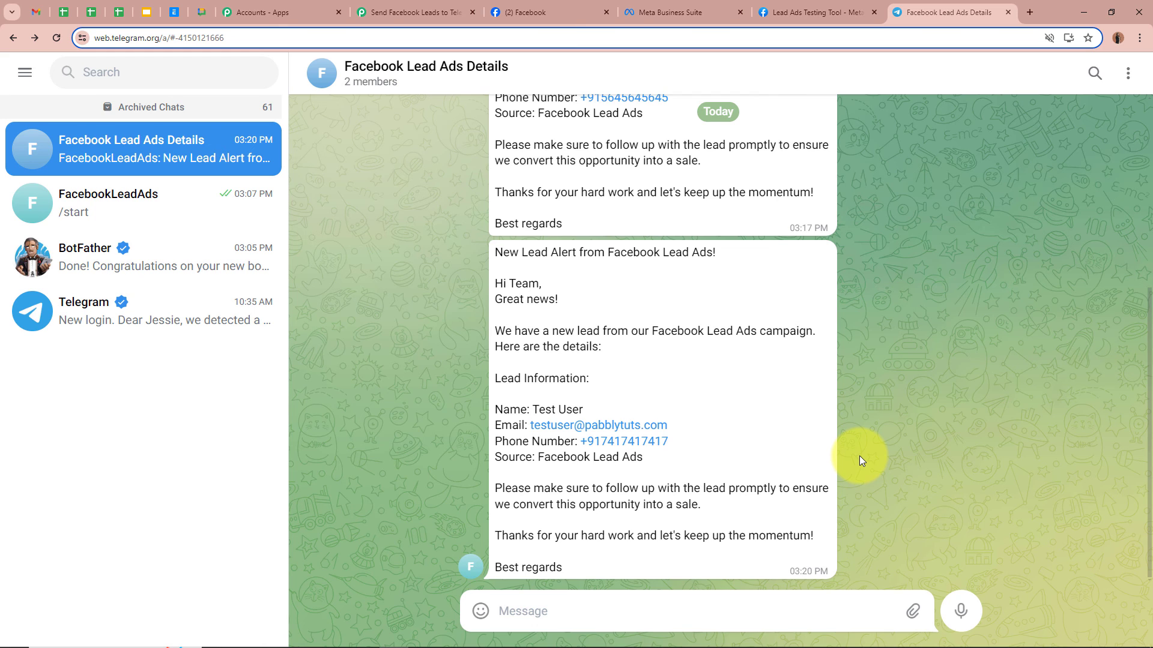
pyautogui.click(415, 12)
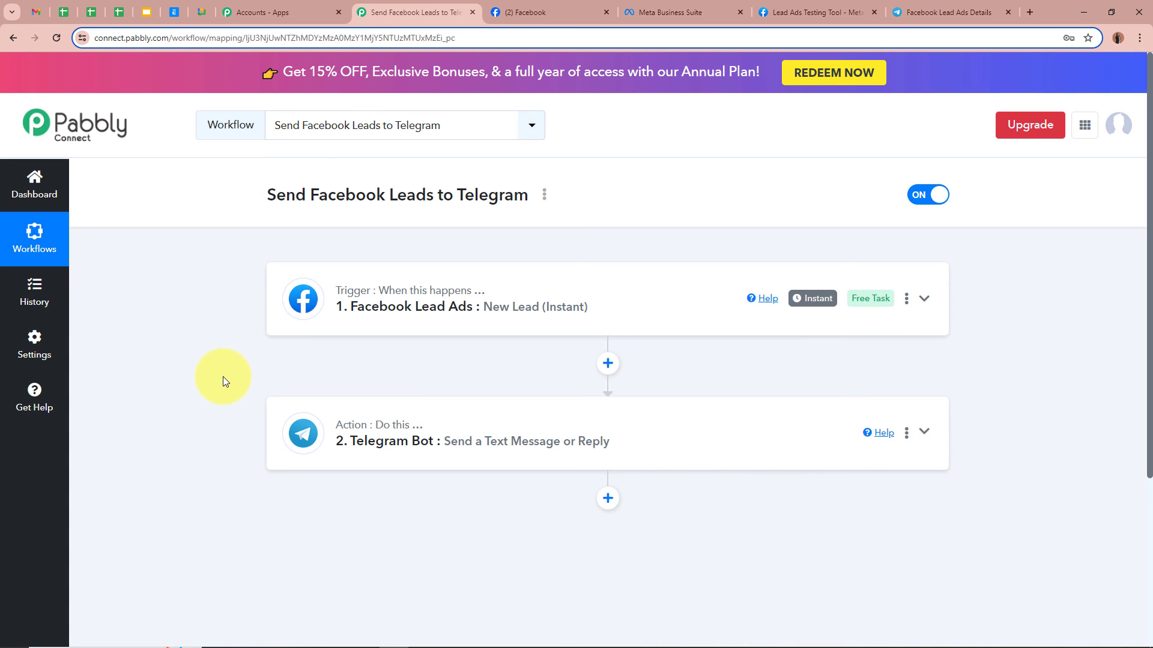